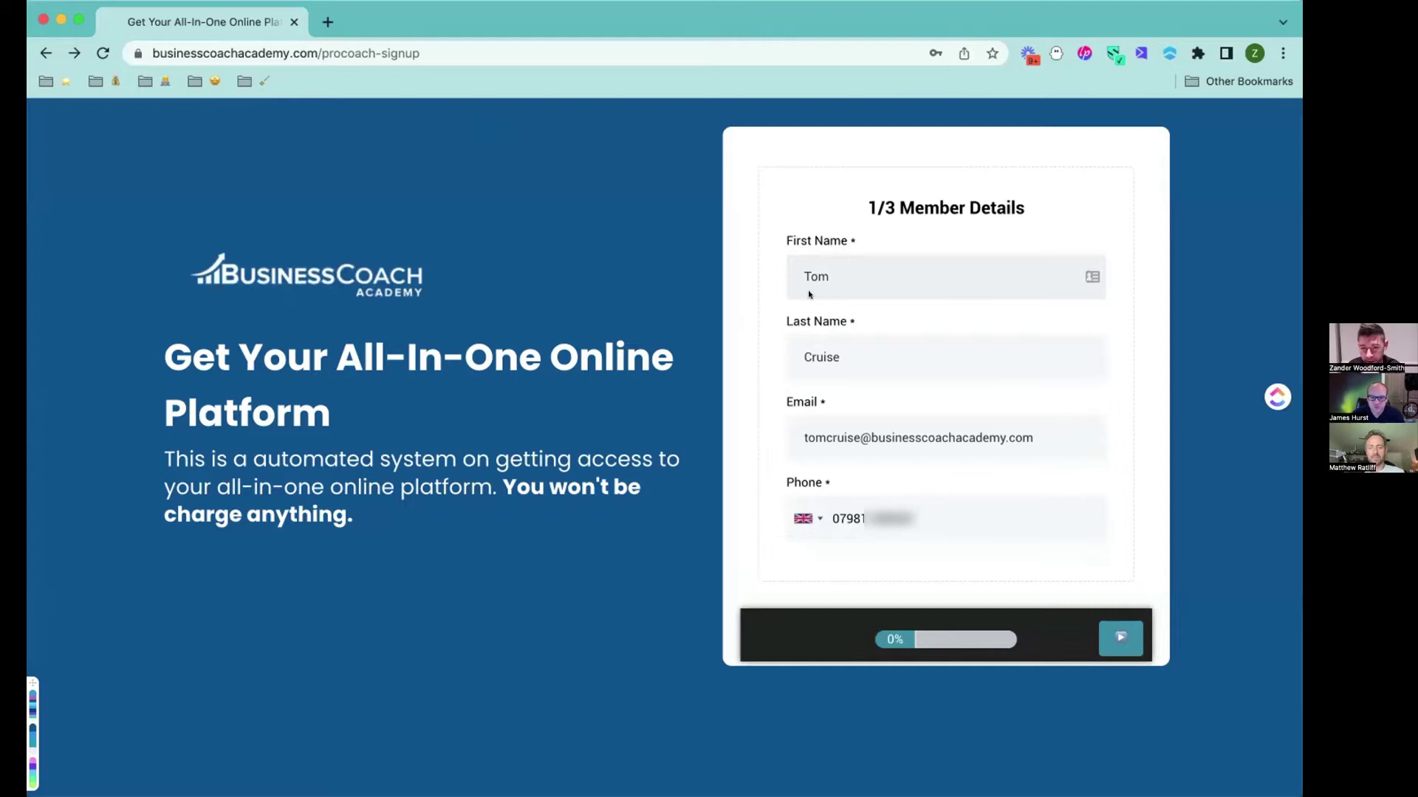
Check the member's email on the Member Details step and dismiss the autofill suggestions.
{"action": "left_click", "coordinate": [867, 437]}
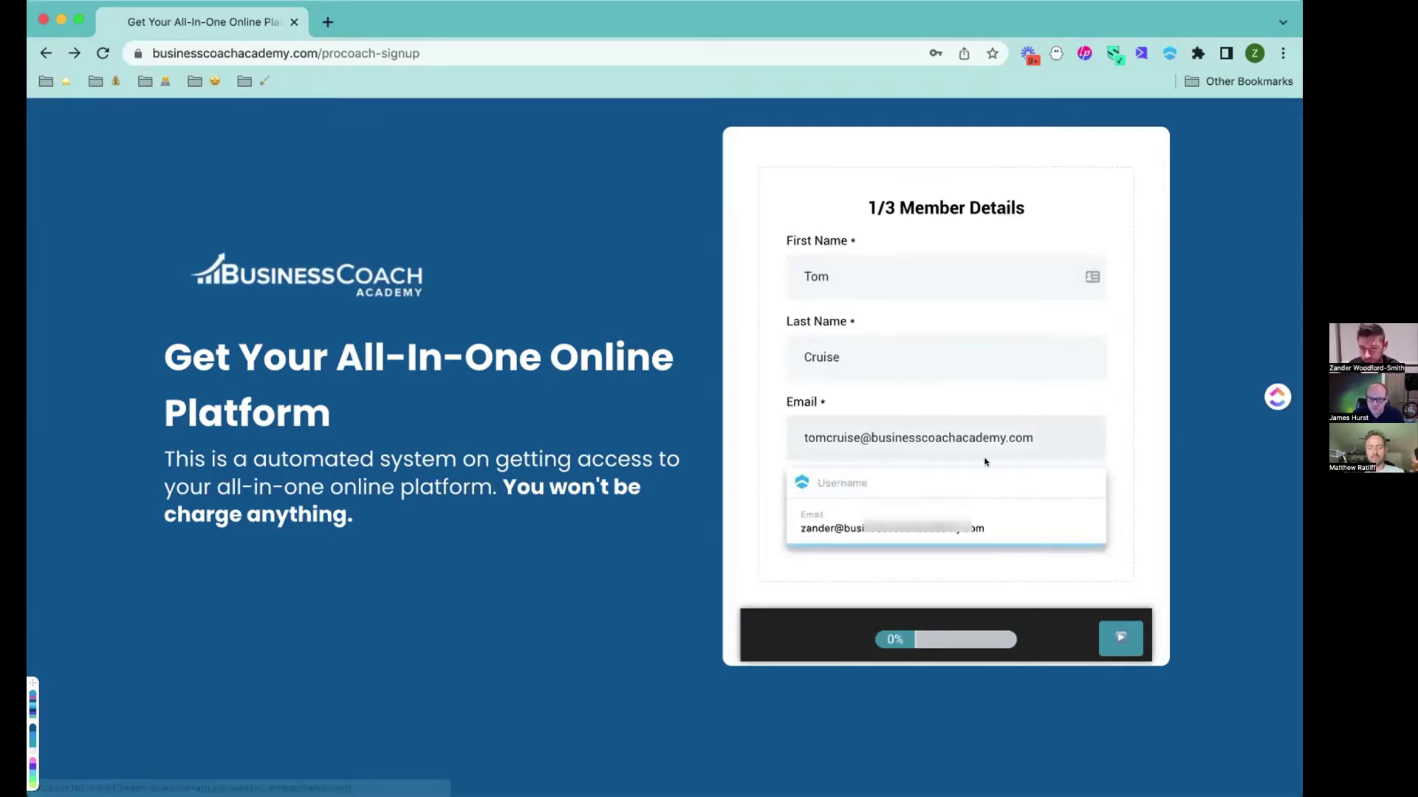
{"action": "left_click", "coordinate": [788, 521]}
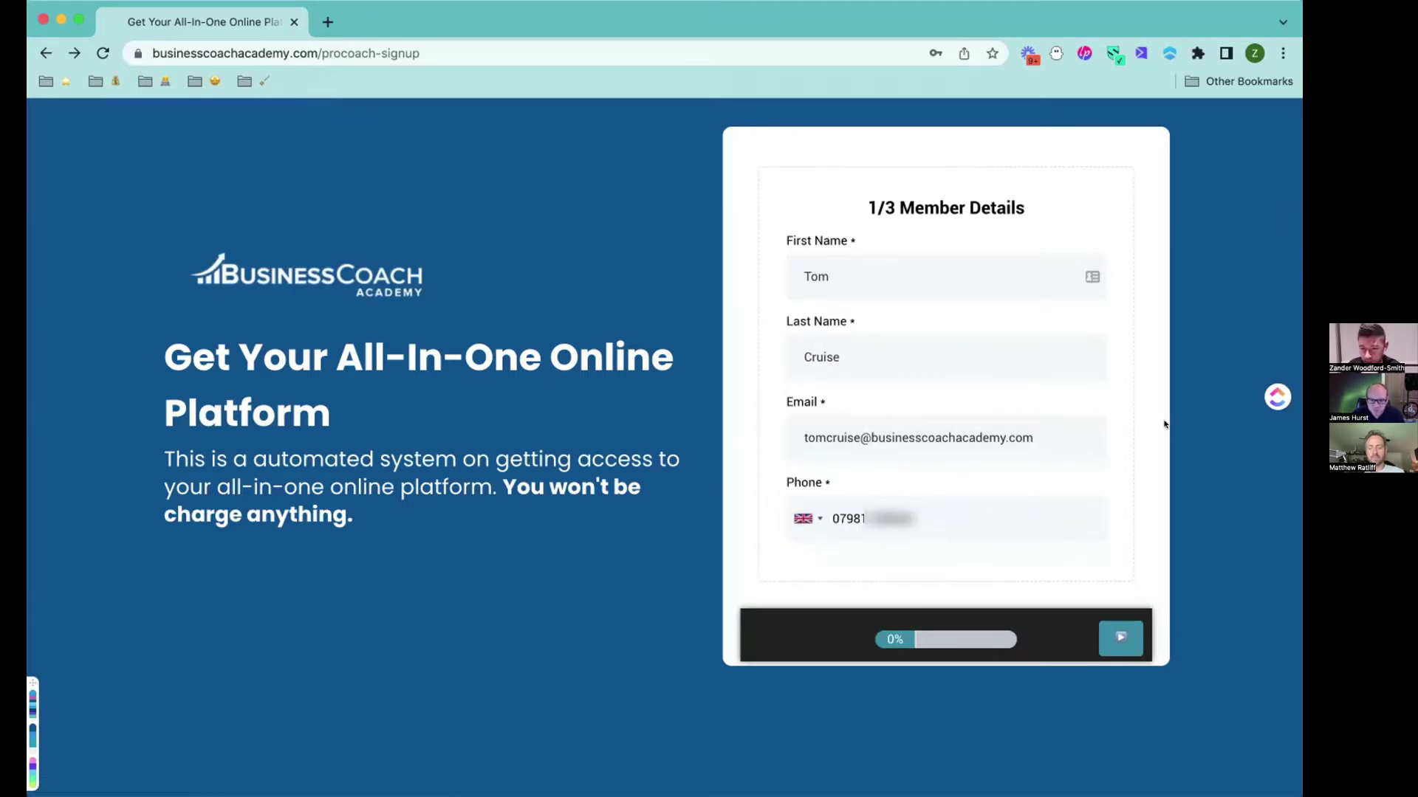
On the business step, enter business name 'Tom', subdomain 'tom', and autofill the saved address.
{"action": "left_click", "coordinate": [1117, 639]}
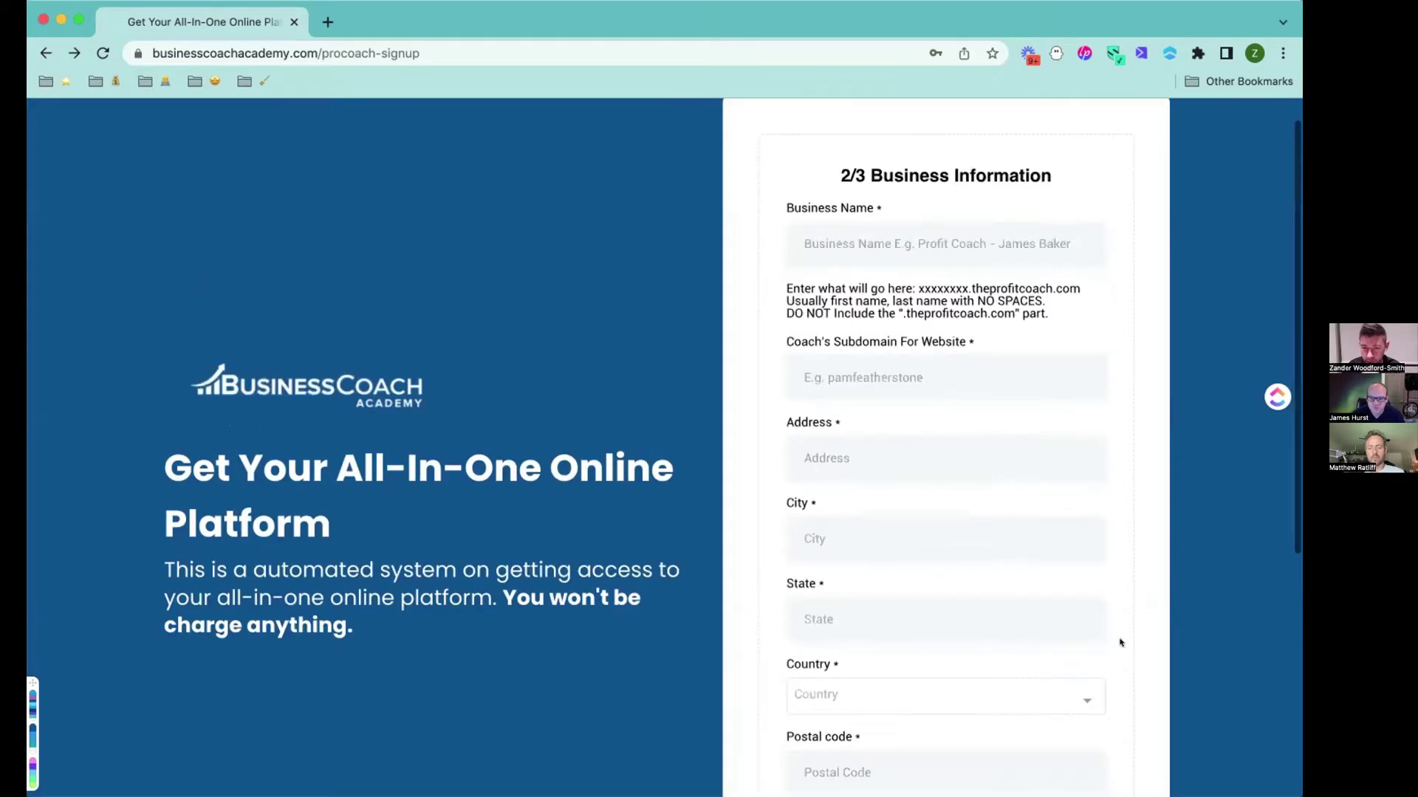
{"action": "left_click", "coordinate": [853, 238]}
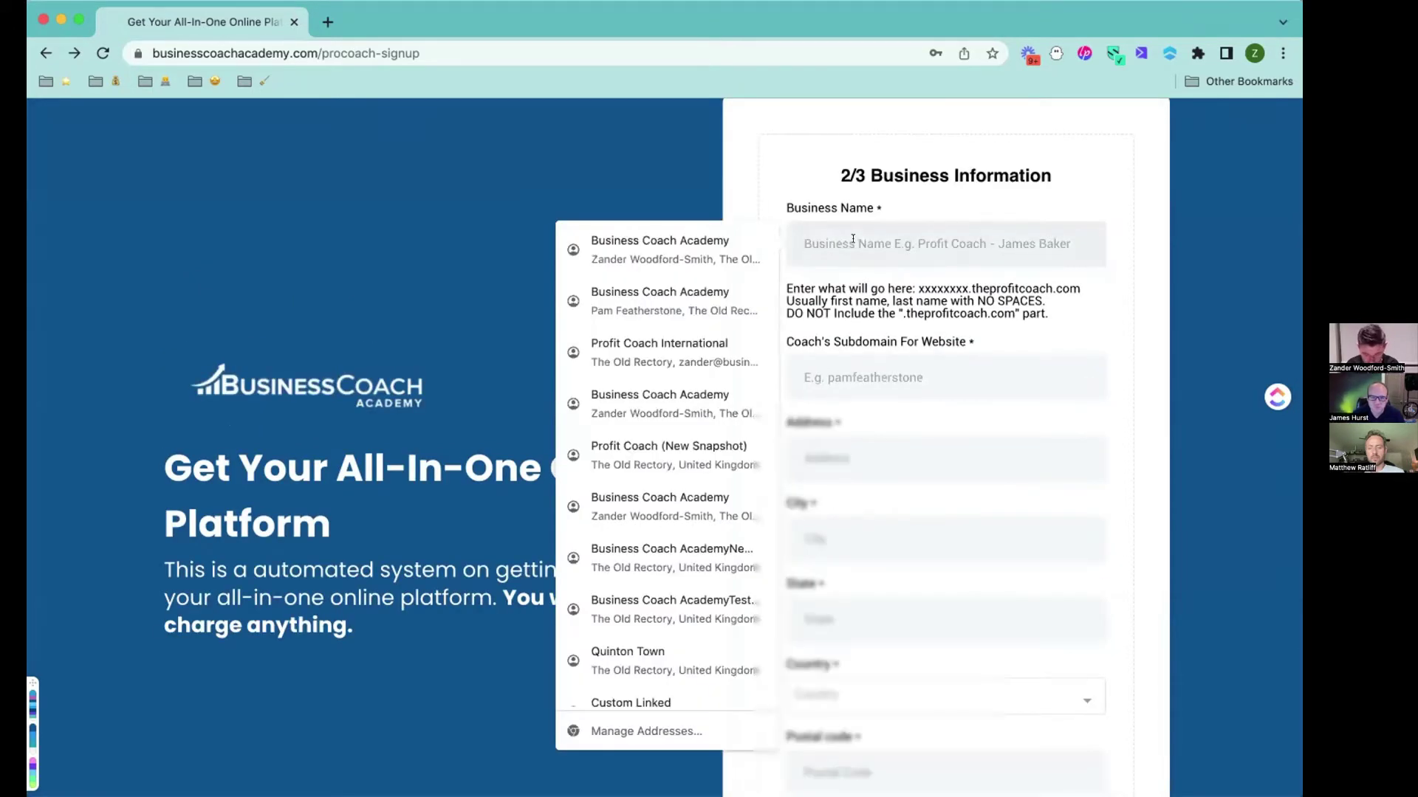
{"action": "type", "text": "Tom Cruise"}
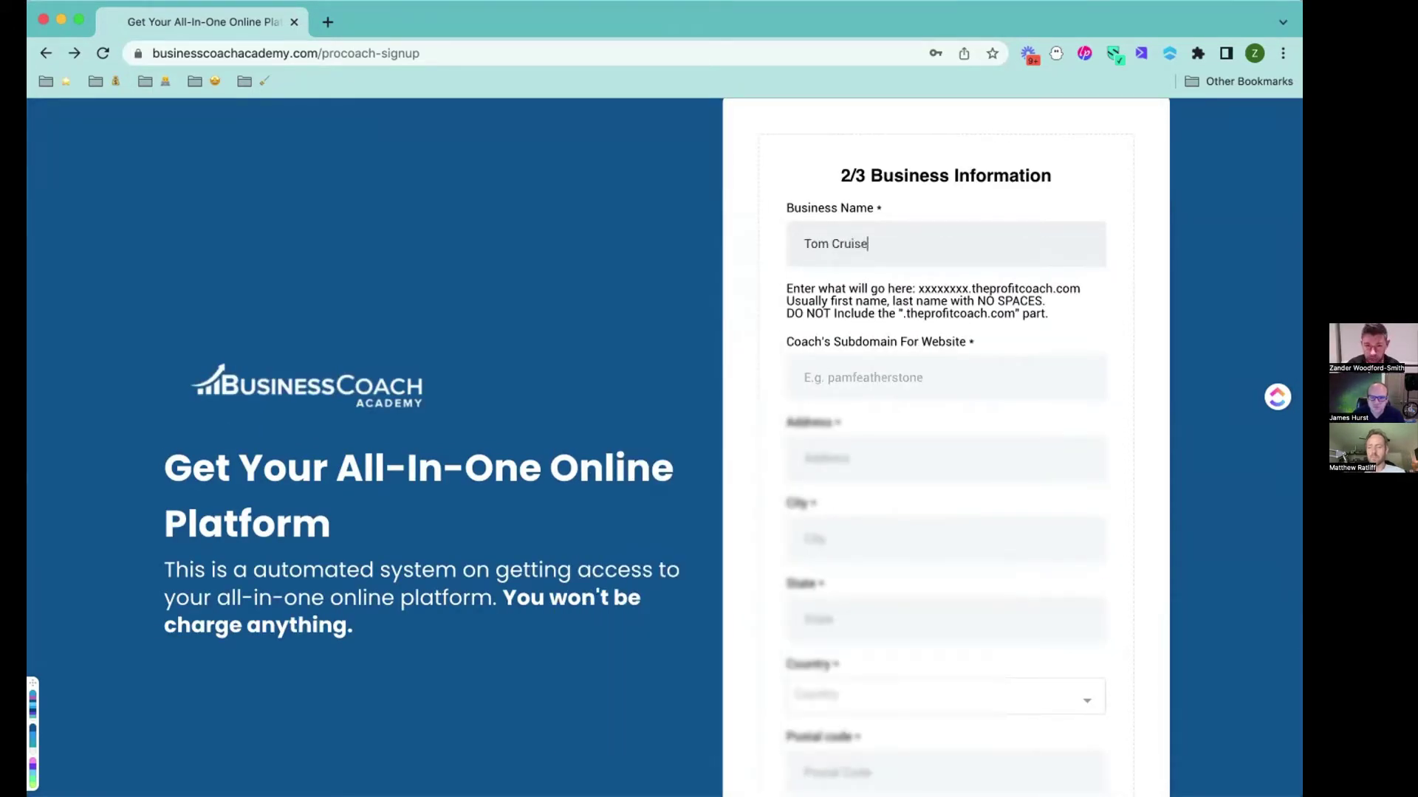
{"action": "left_click", "coordinate": [838, 372]}
{"action": "type", "text": "tomcruise"}
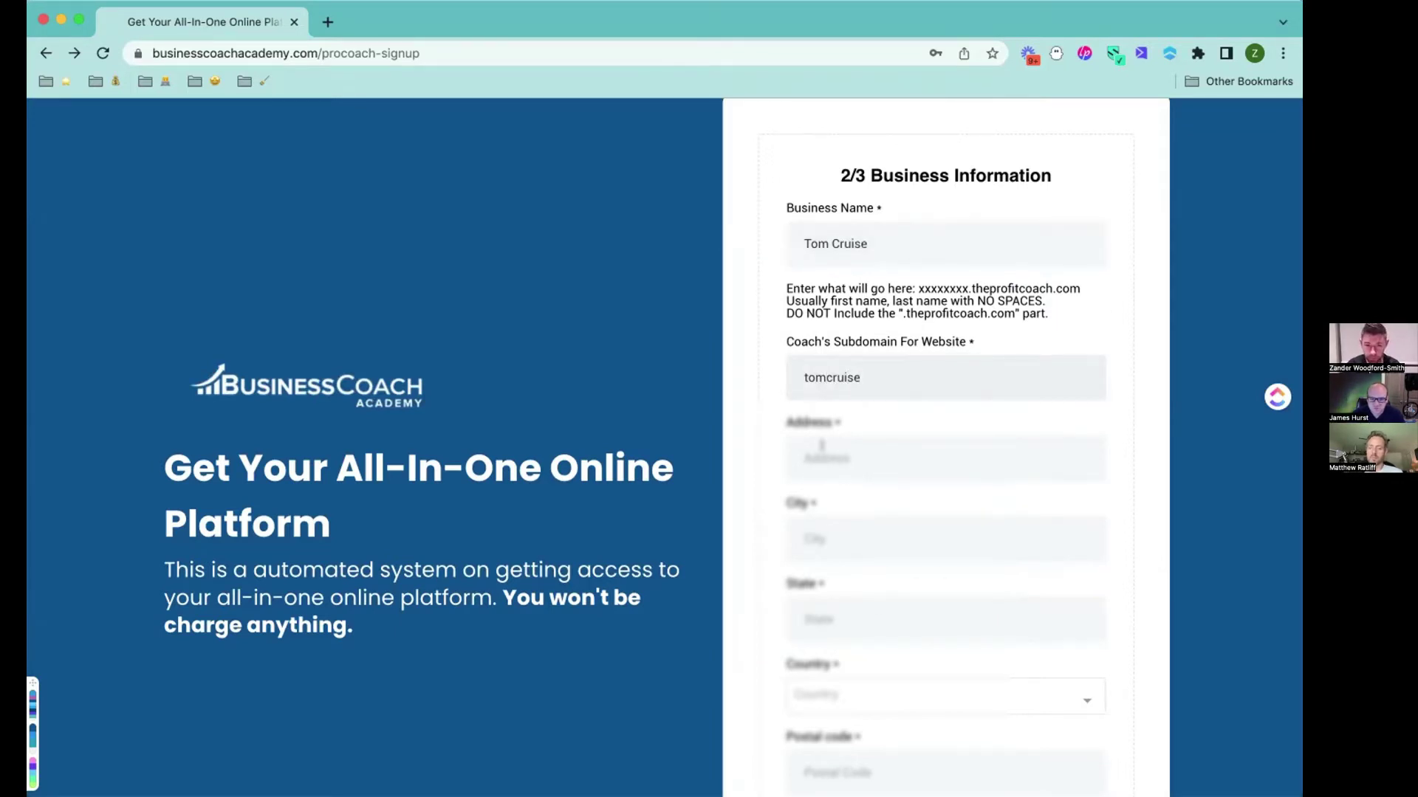
{"action": "left_click", "coordinate": [821, 445]}
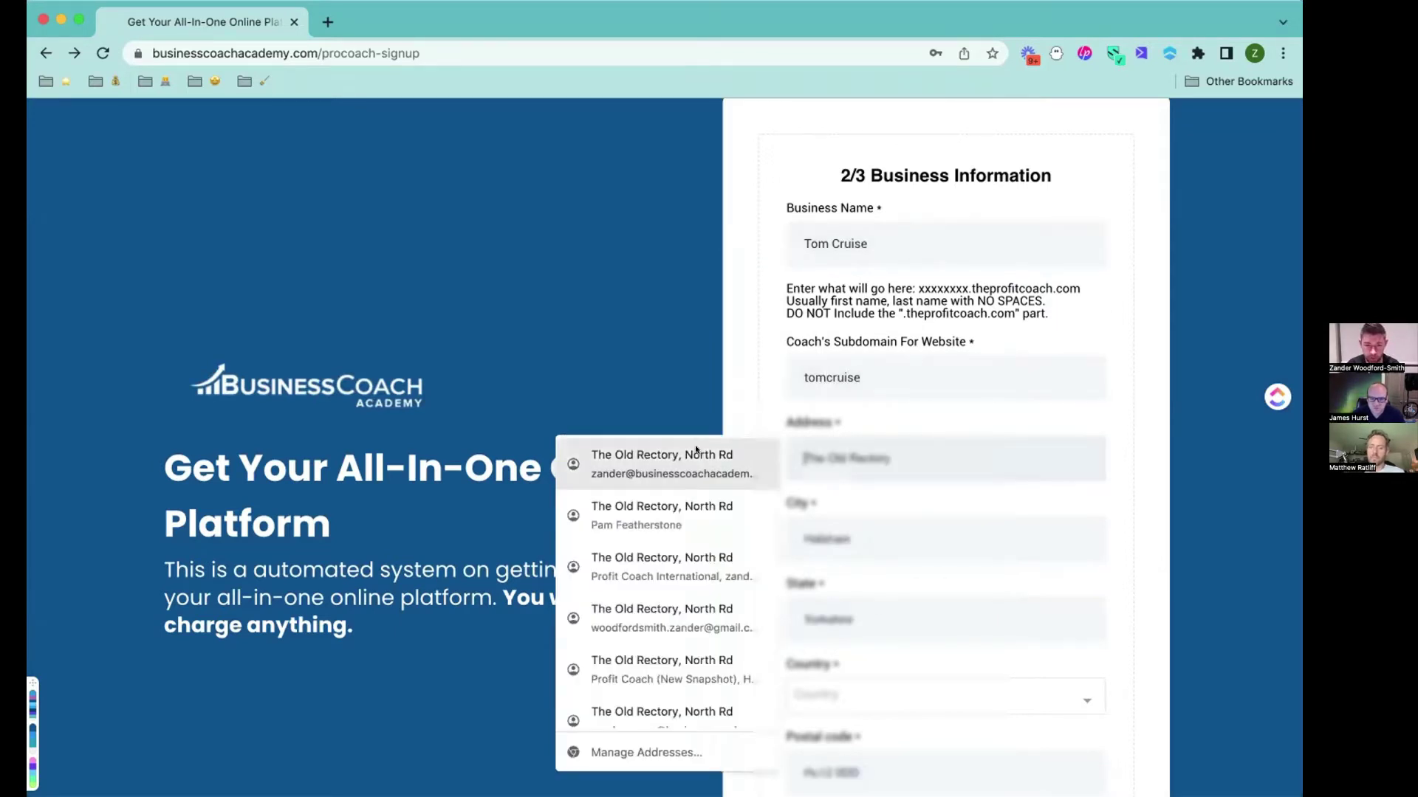
{"action": "left_click", "coordinate": [714, 674]}
Set the country to UK, enter brag statement 'Top Gun', and submit the signup.
{"action": "scroll", "coordinate": [715, 674], "scroll_direction": "down", "scroll_amount": 5}
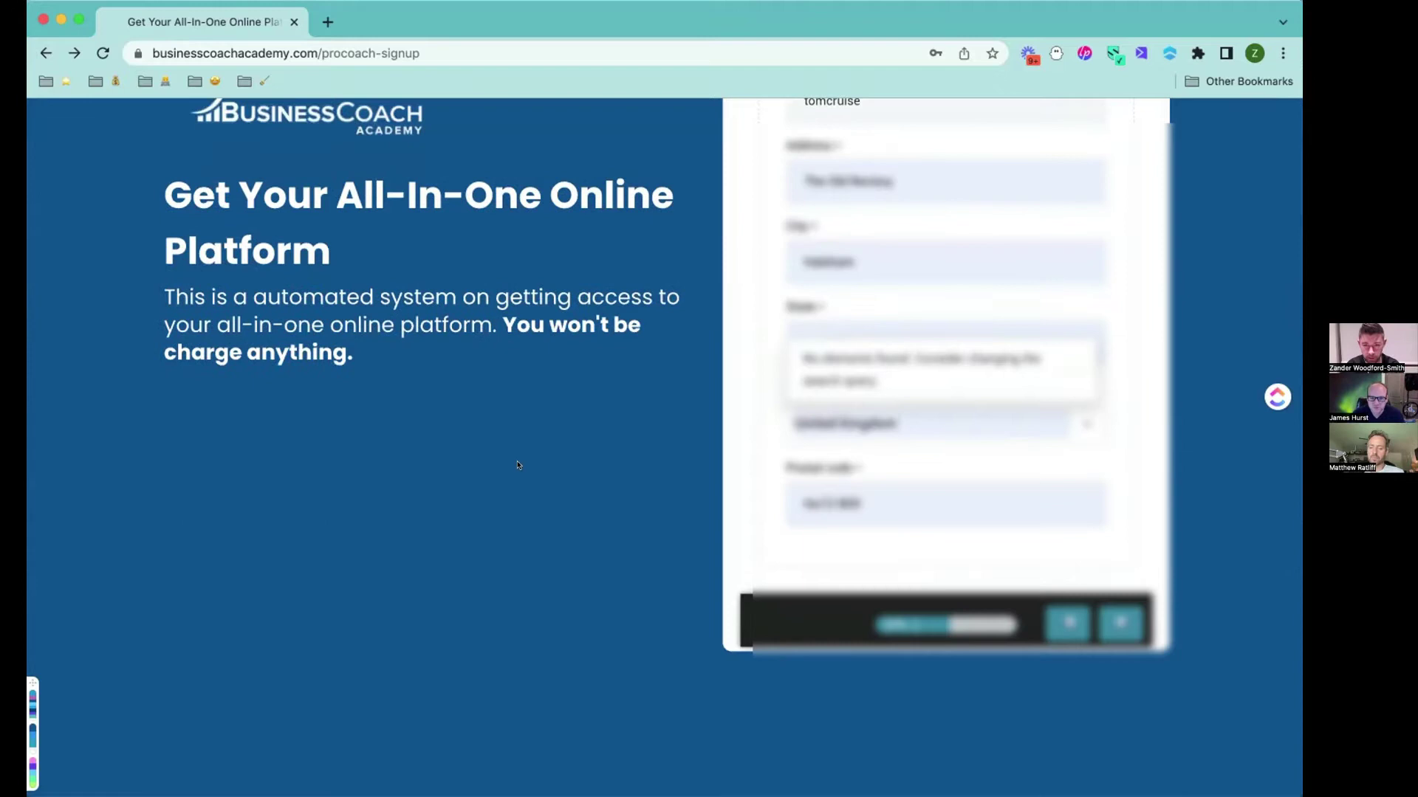
{"action": "left_click", "coordinate": [830, 420]}
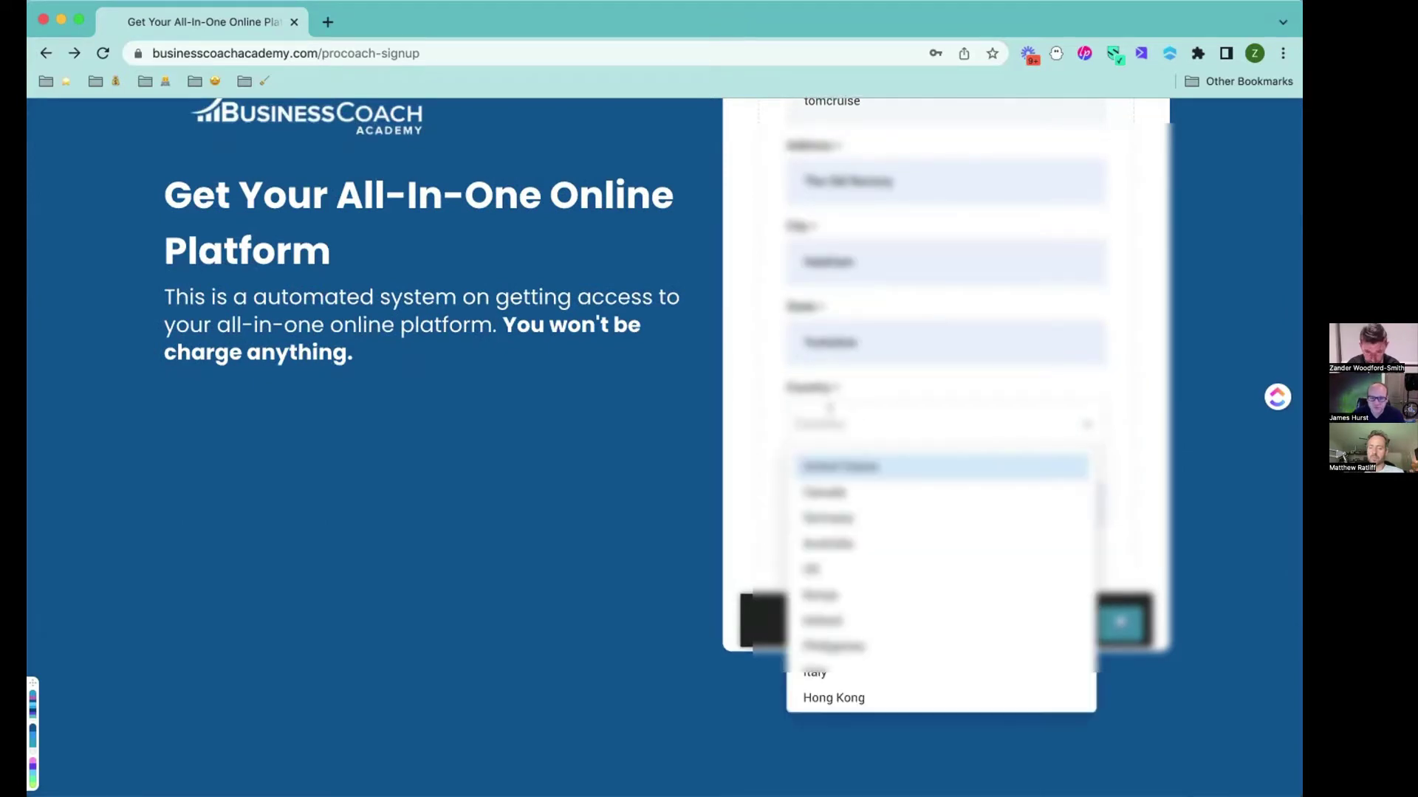
{"action": "left_click", "coordinate": [975, 569]}
{"action": "scroll", "coordinate": [1037, 550], "scroll_direction": "down", "scroll_amount": 5}
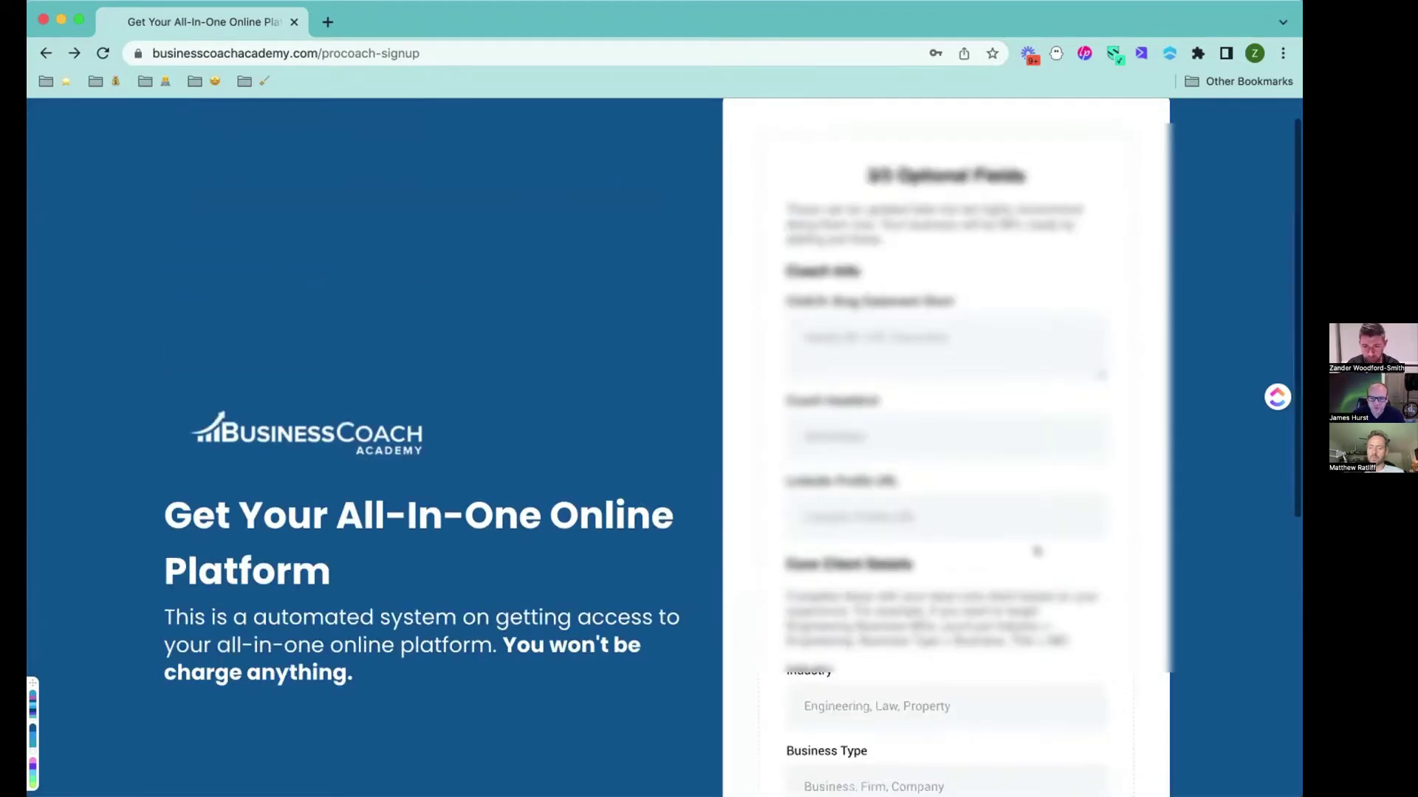
{"action": "left_click", "coordinate": [857, 337]}
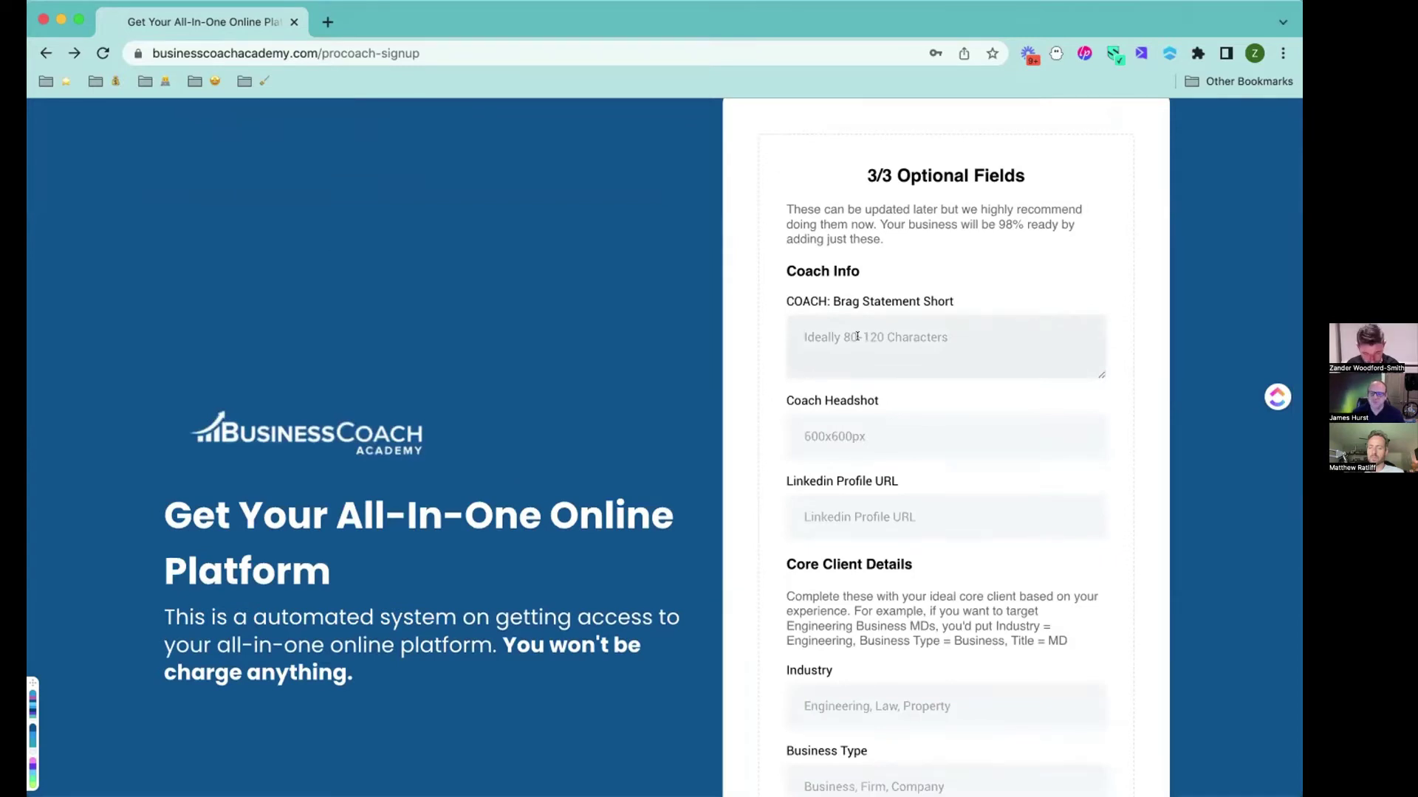
{"action": "type", "text": "Top "}
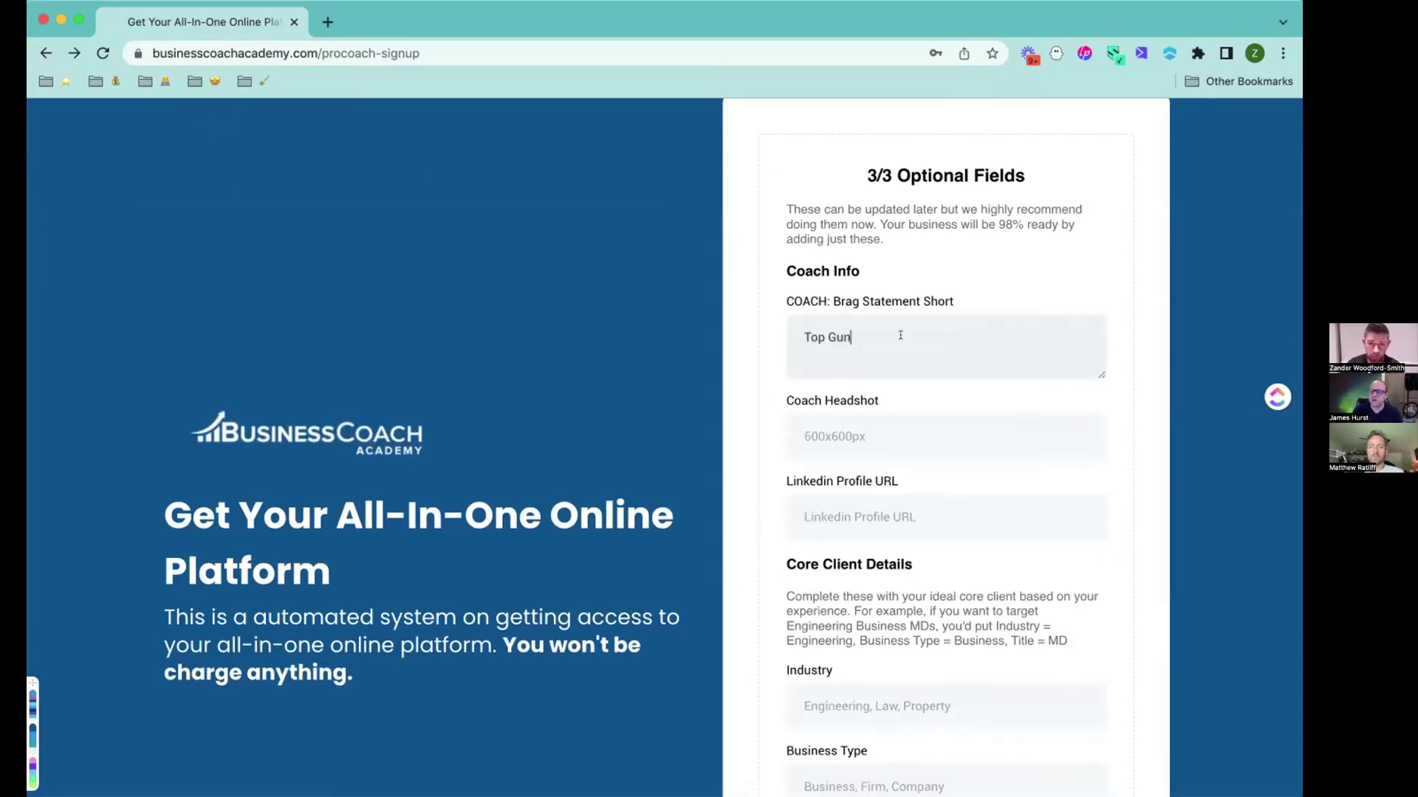
{"action": "type", "text": "Gun"}
{"action": "scroll", "coordinate": [974, 340], "scroll_direction": "down", "scroll_amount": 6}
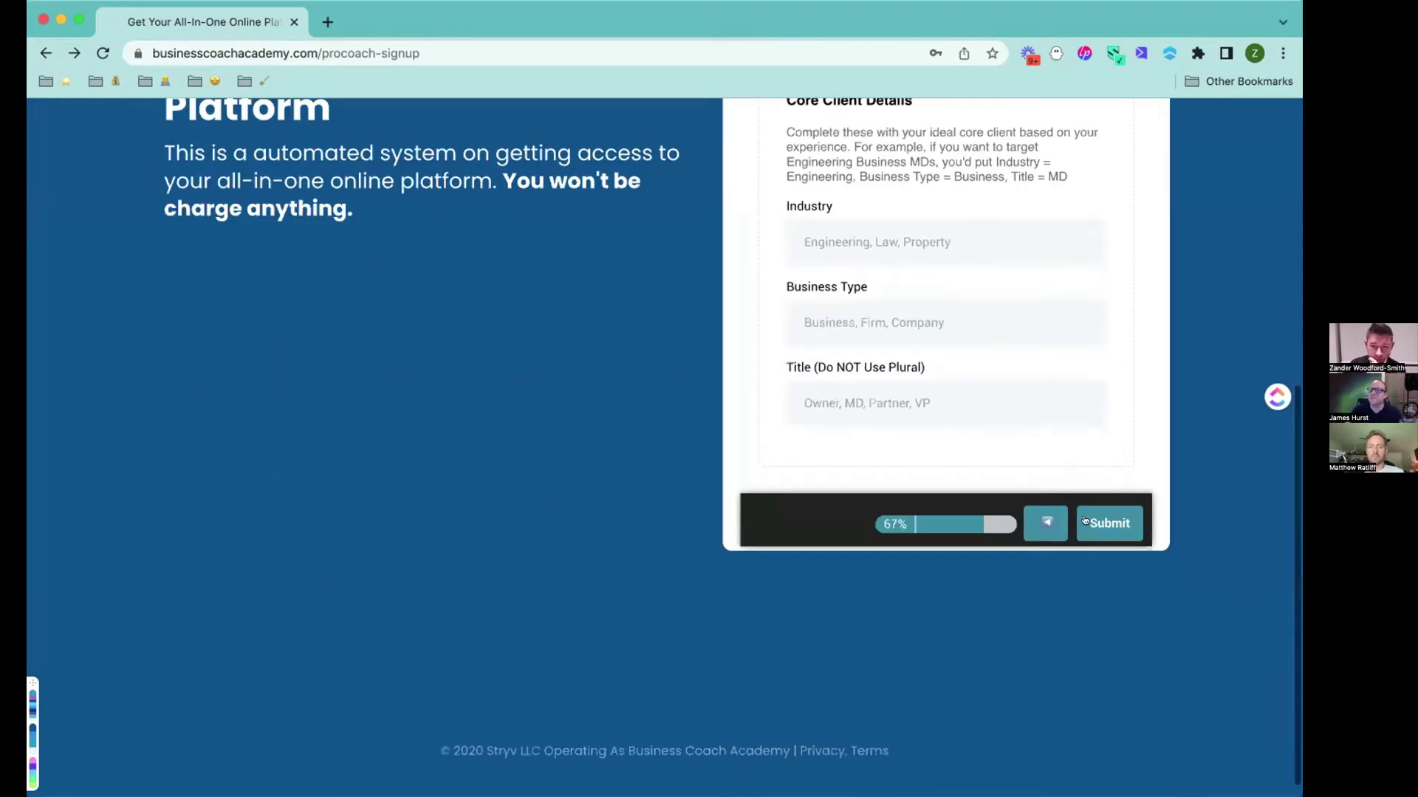
{"action": "left_click", "coordinate": [1096, 519]}
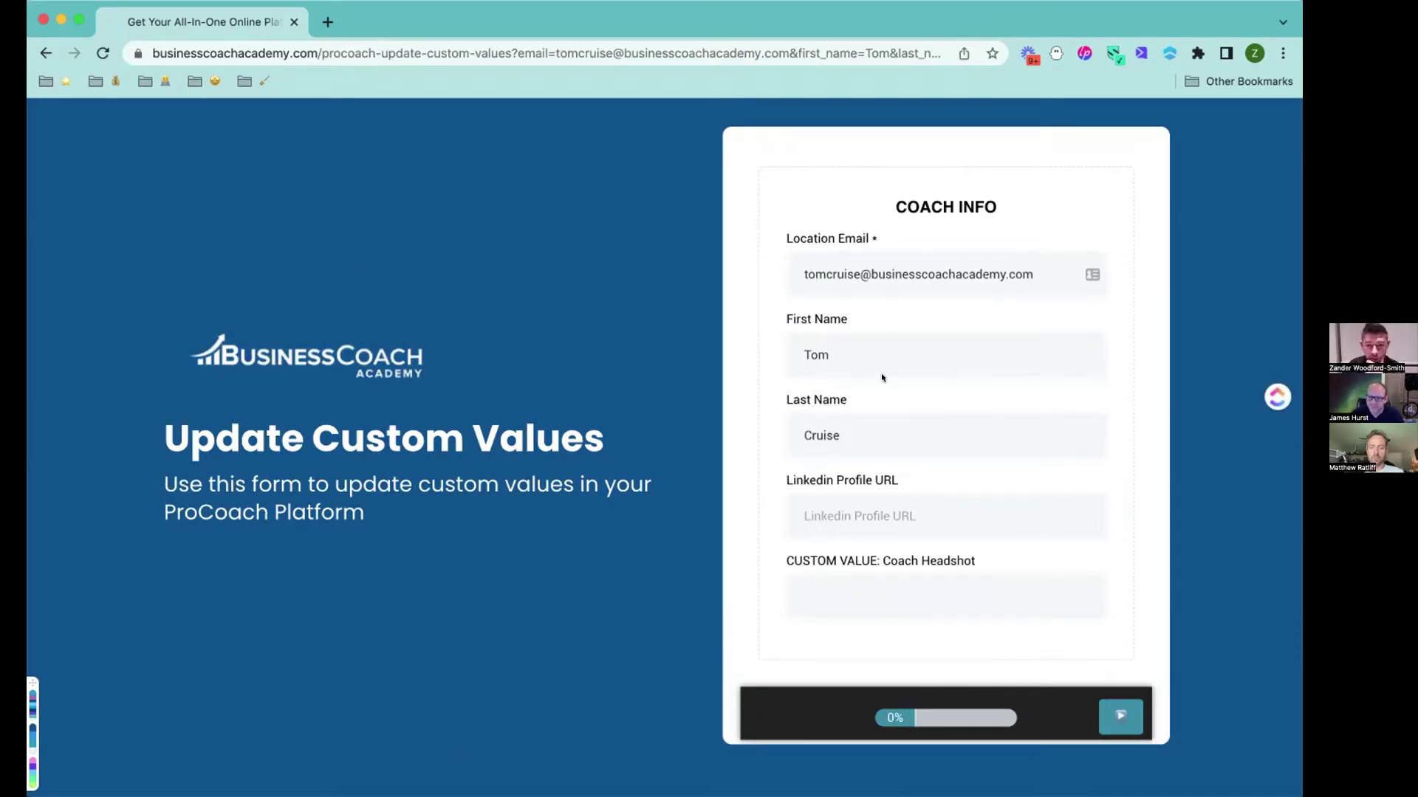
Open GoHighLevel in a new tab from the GHL work bookmark.
{"action": "left_click", "coordinate": [328, 23]}
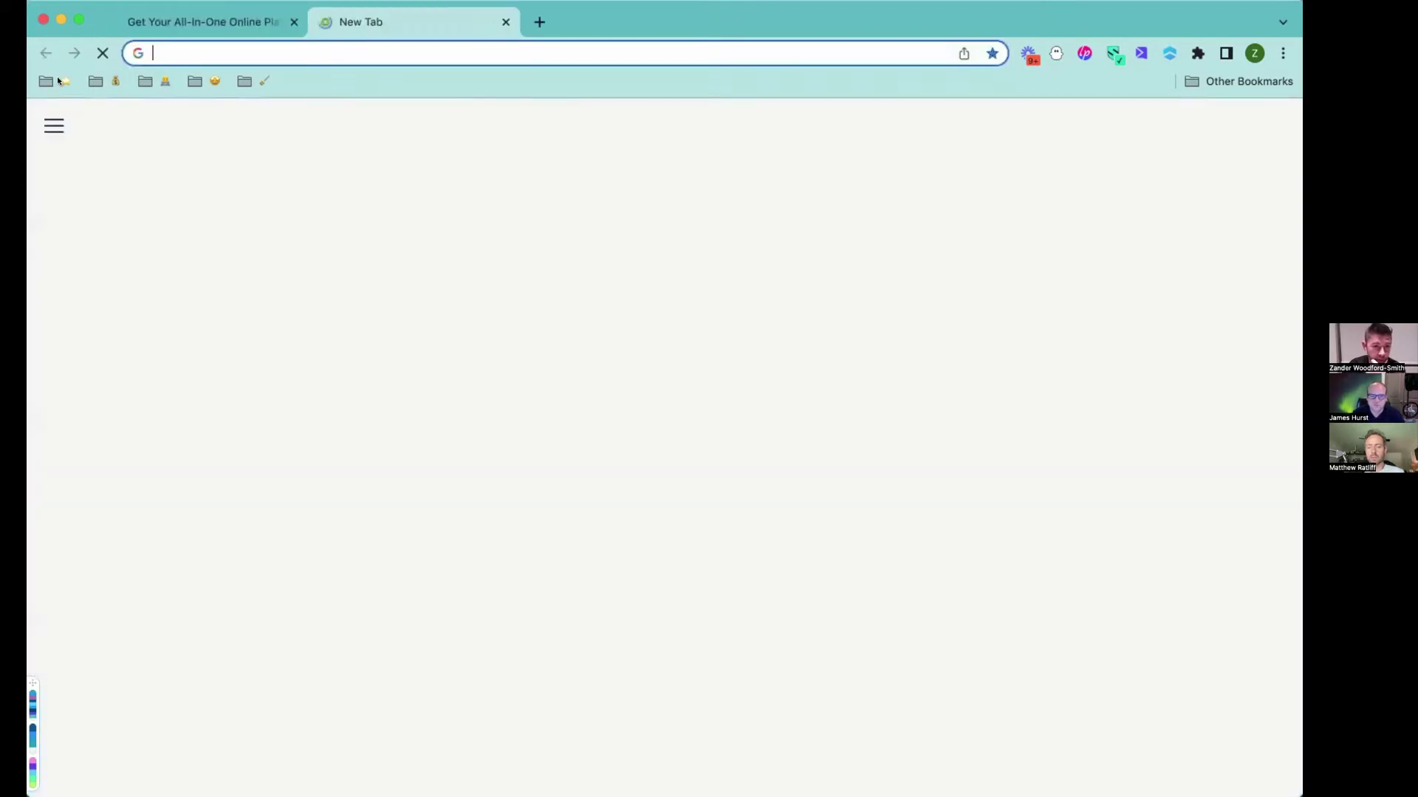
{"action": "left_click", "coordinate": [56, 81]}
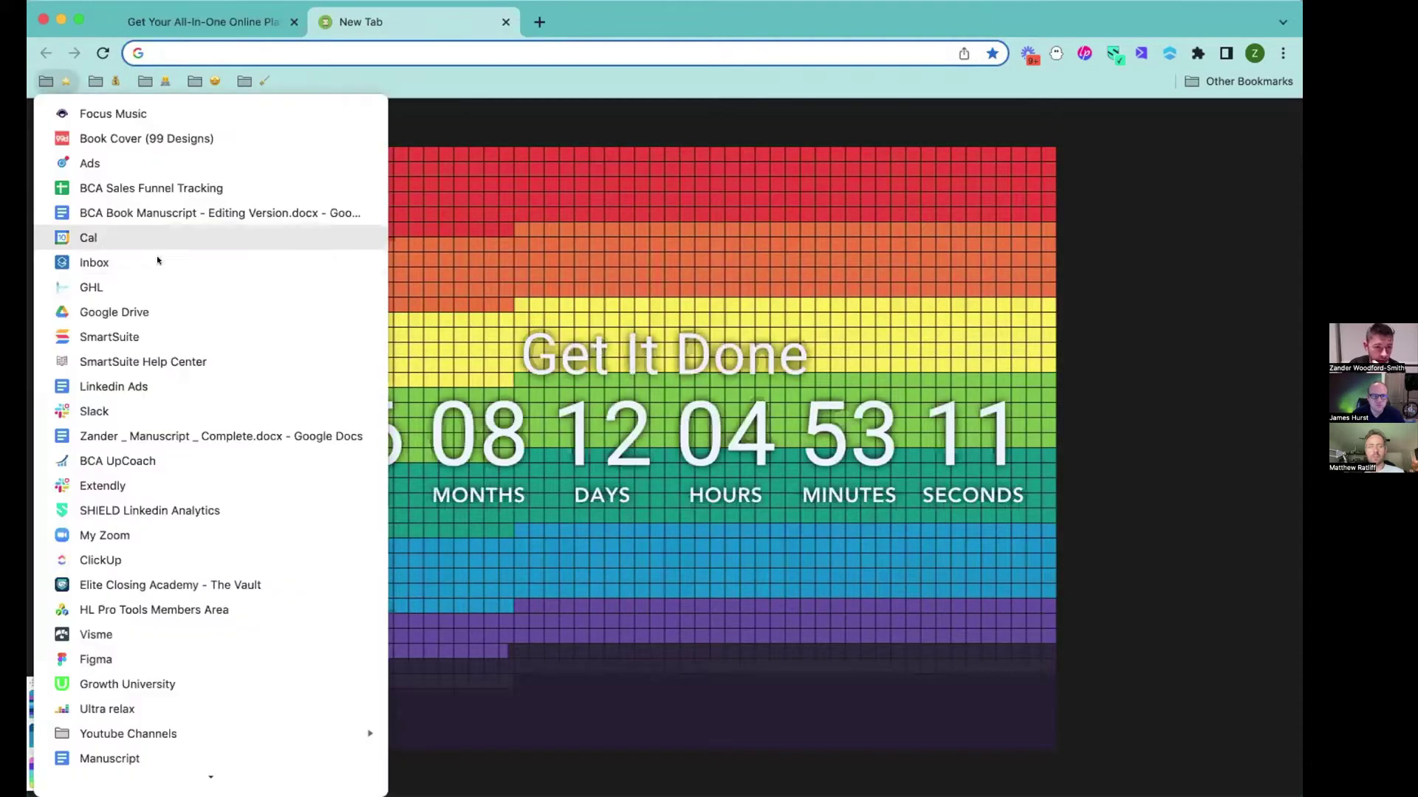
{"action": "left_click", "coordinate": [127, 287]}
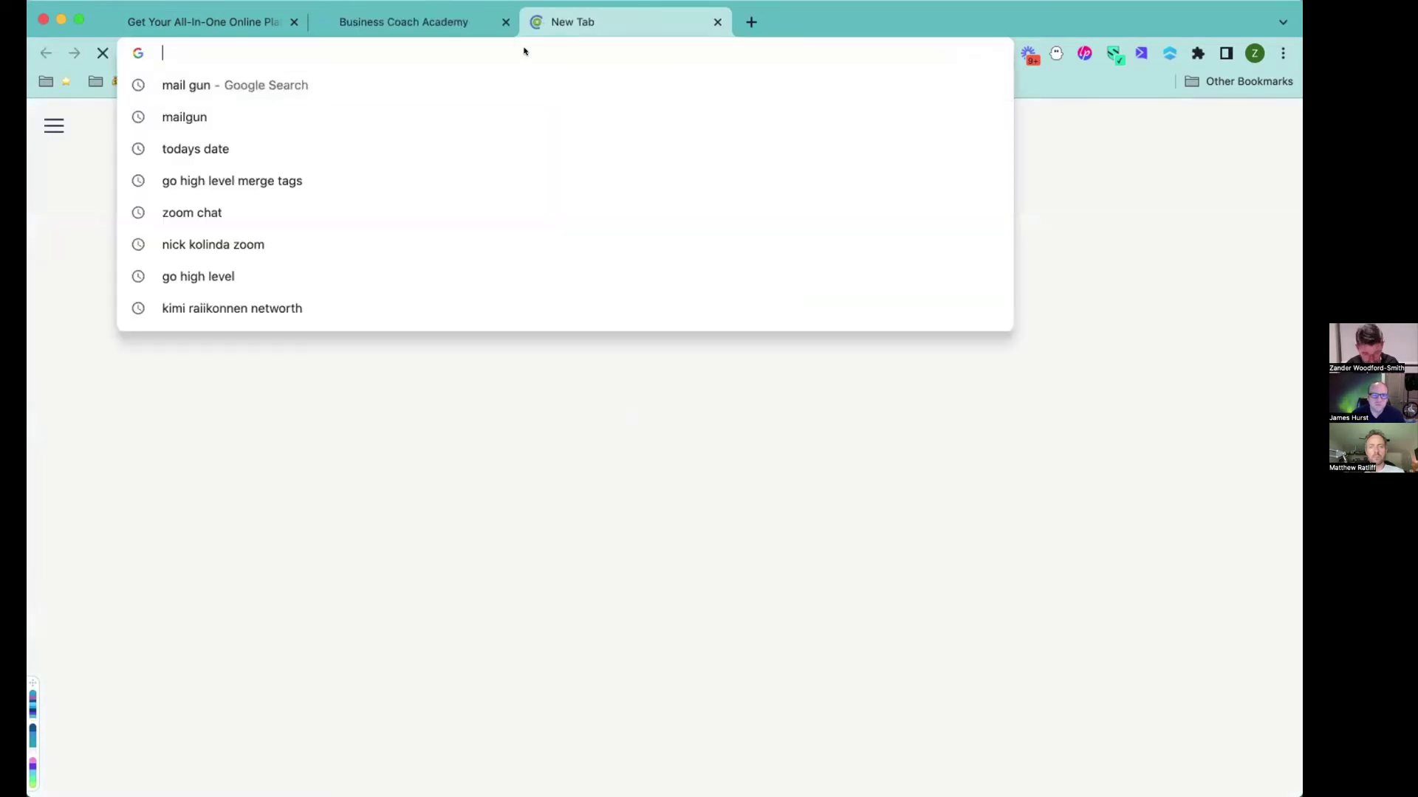
Load cloudflare.com and the Mailgun login page, then return to the Business Coach Academy tab.
{"action": "type", "text": "cloud"}
{"action": "key", "text": "Return"}
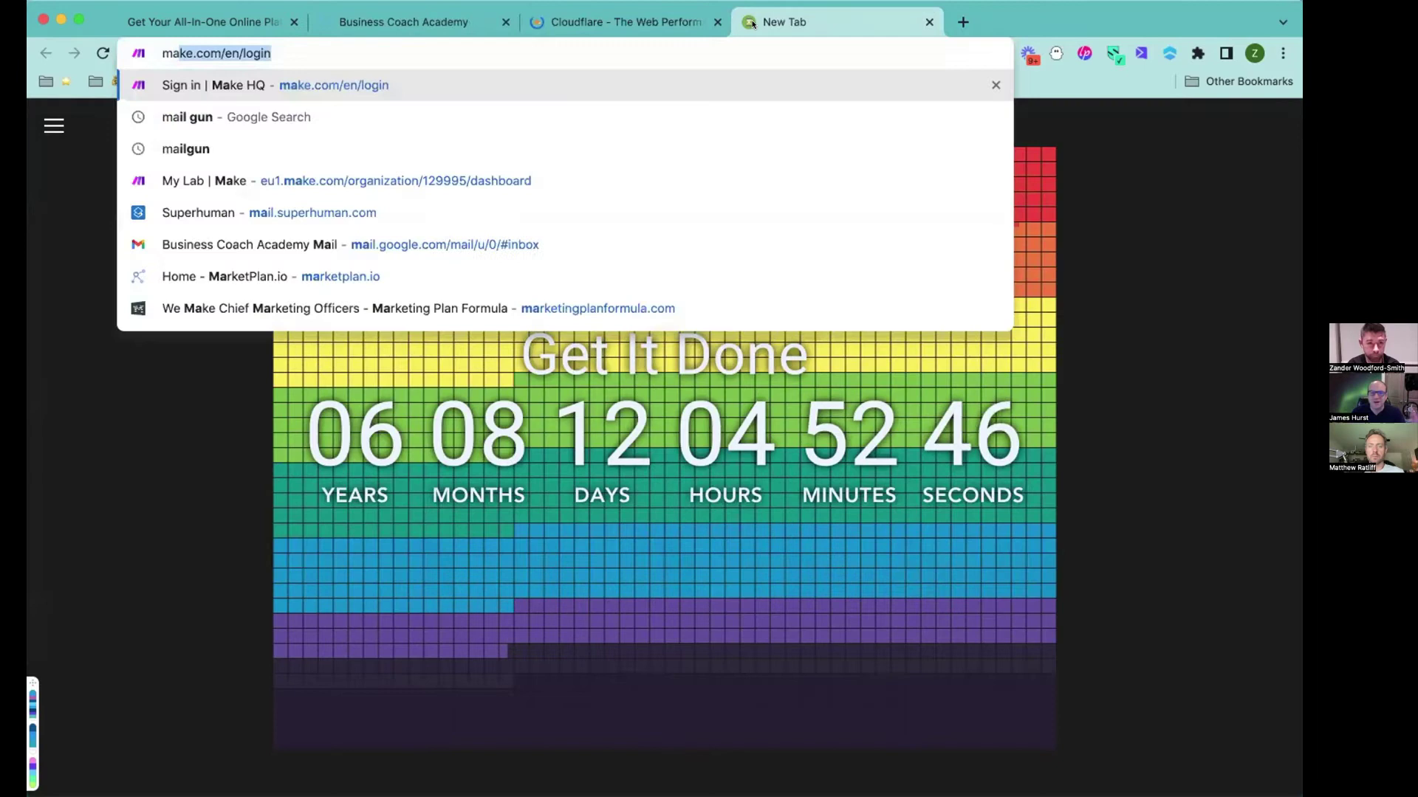
{"action": "type", "text": "gun"}
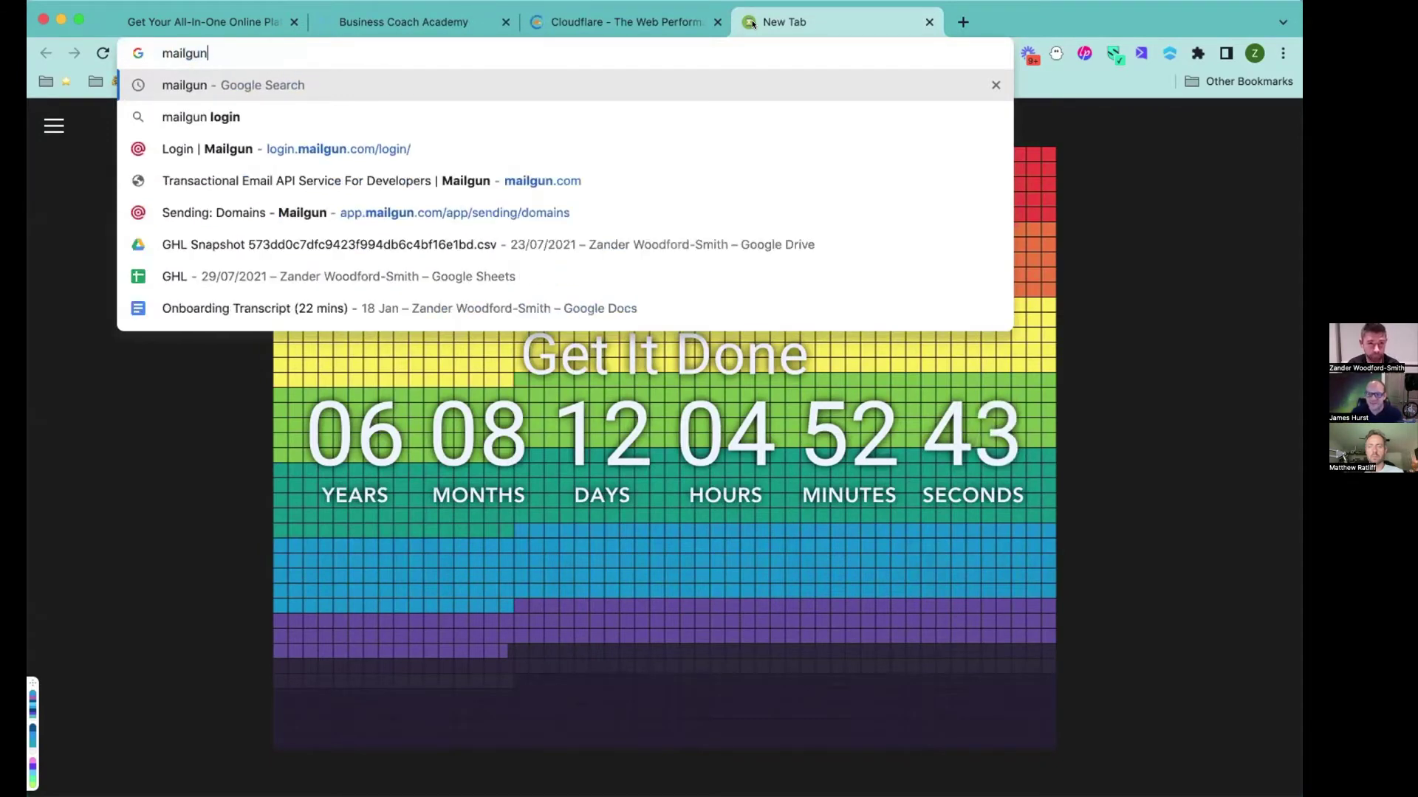
{"action": "key", "text": "Down"}
{"action": "key", "text": "Down"}
{"action": "key", "text": "Return"}
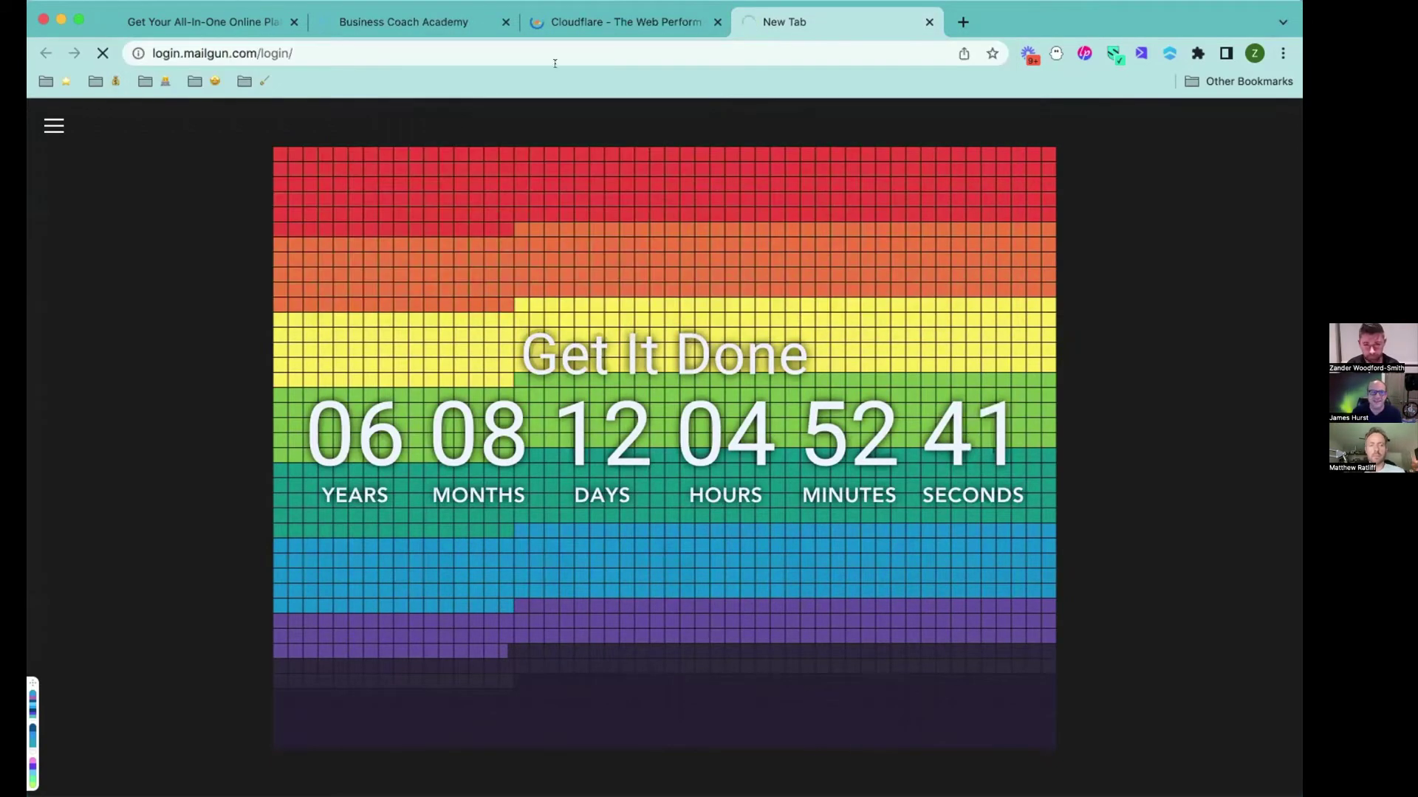
{"action": "left_click", "coordinate": [590, 20]}
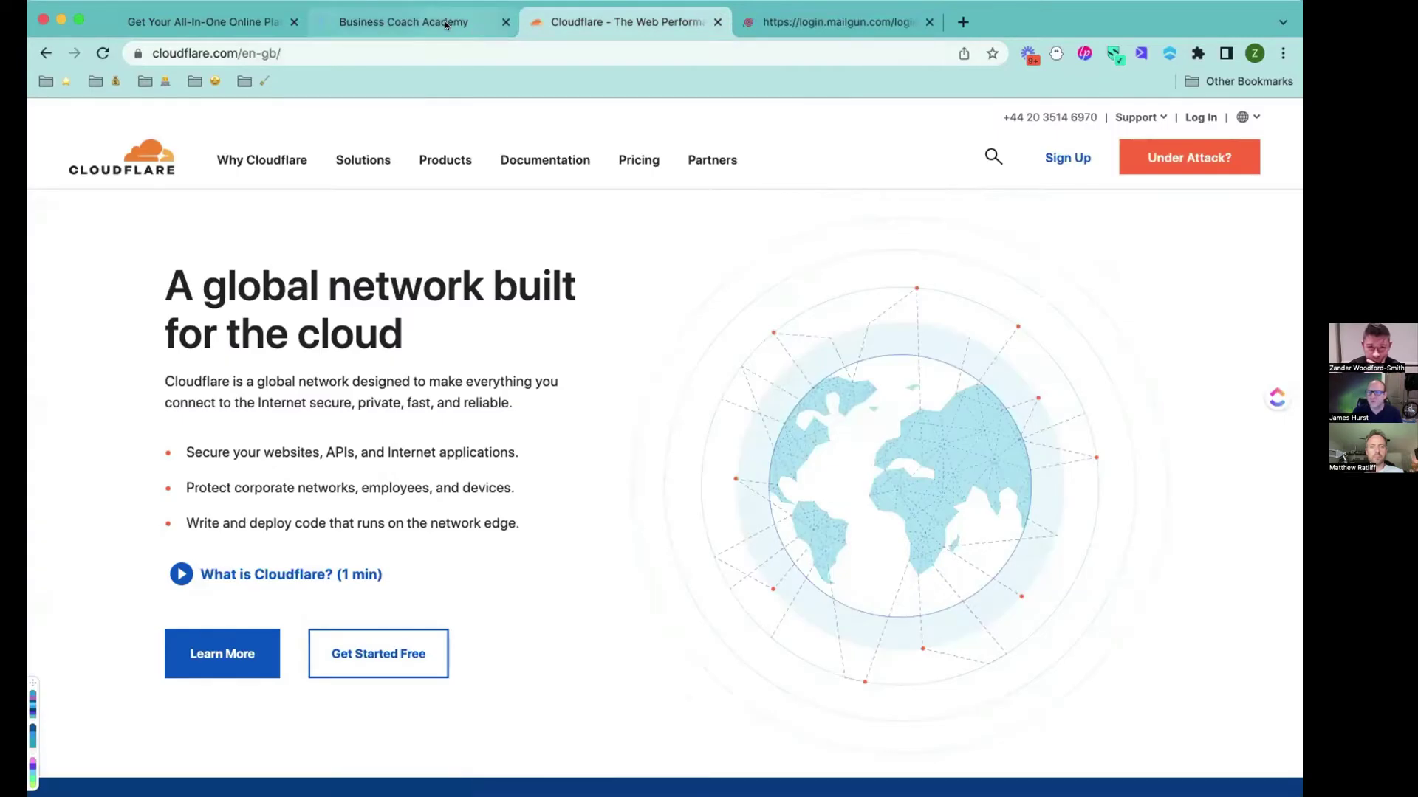
{"action": "left_click", "coordinate": [446, 23]}
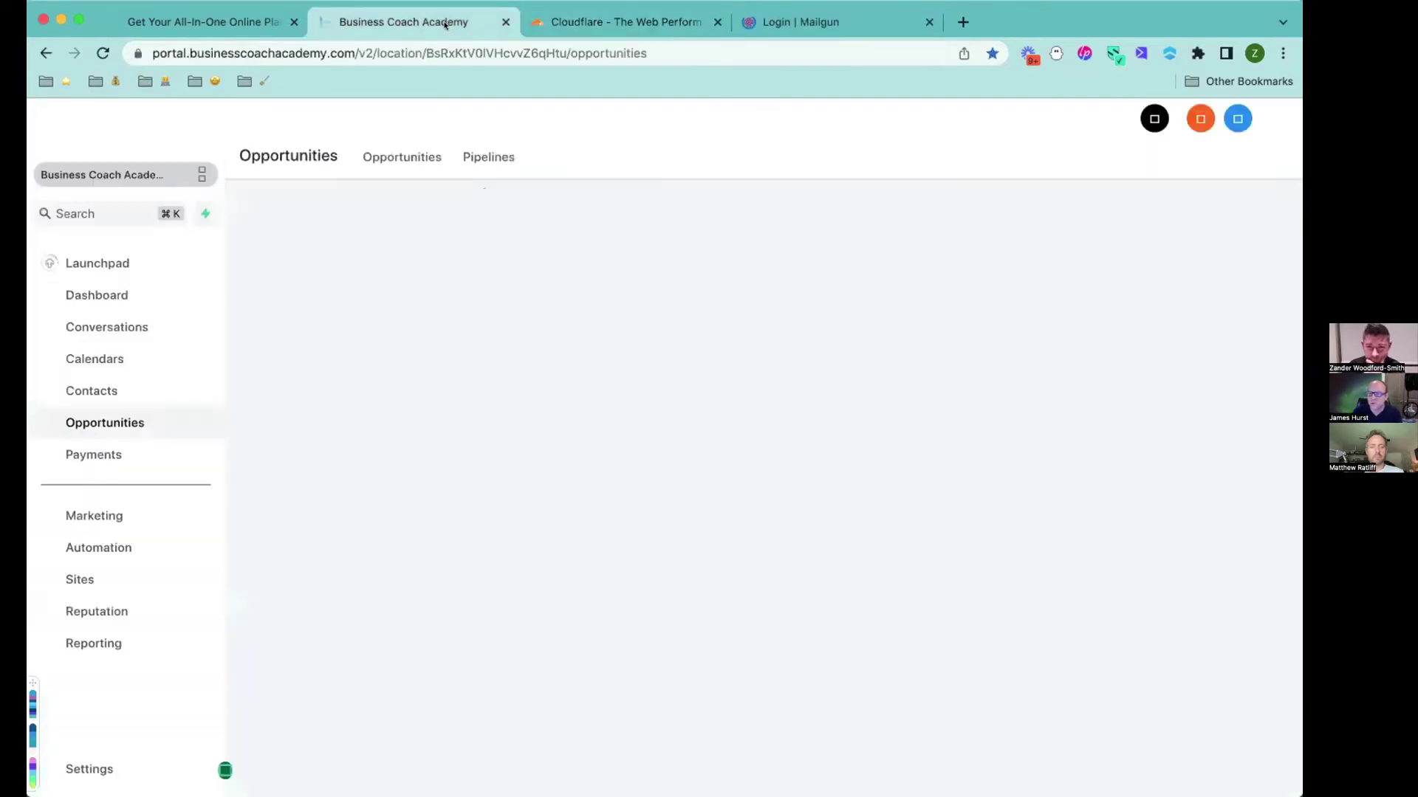
Search the sub-account list for 'to' and switch into the new member's sub-account.
{"action": "left_click", "coordinate": [179, 177]}
{"action": "scroll", "coordinate": [323, 310], "scroll_direction": "down", "scroll_amount": 3}
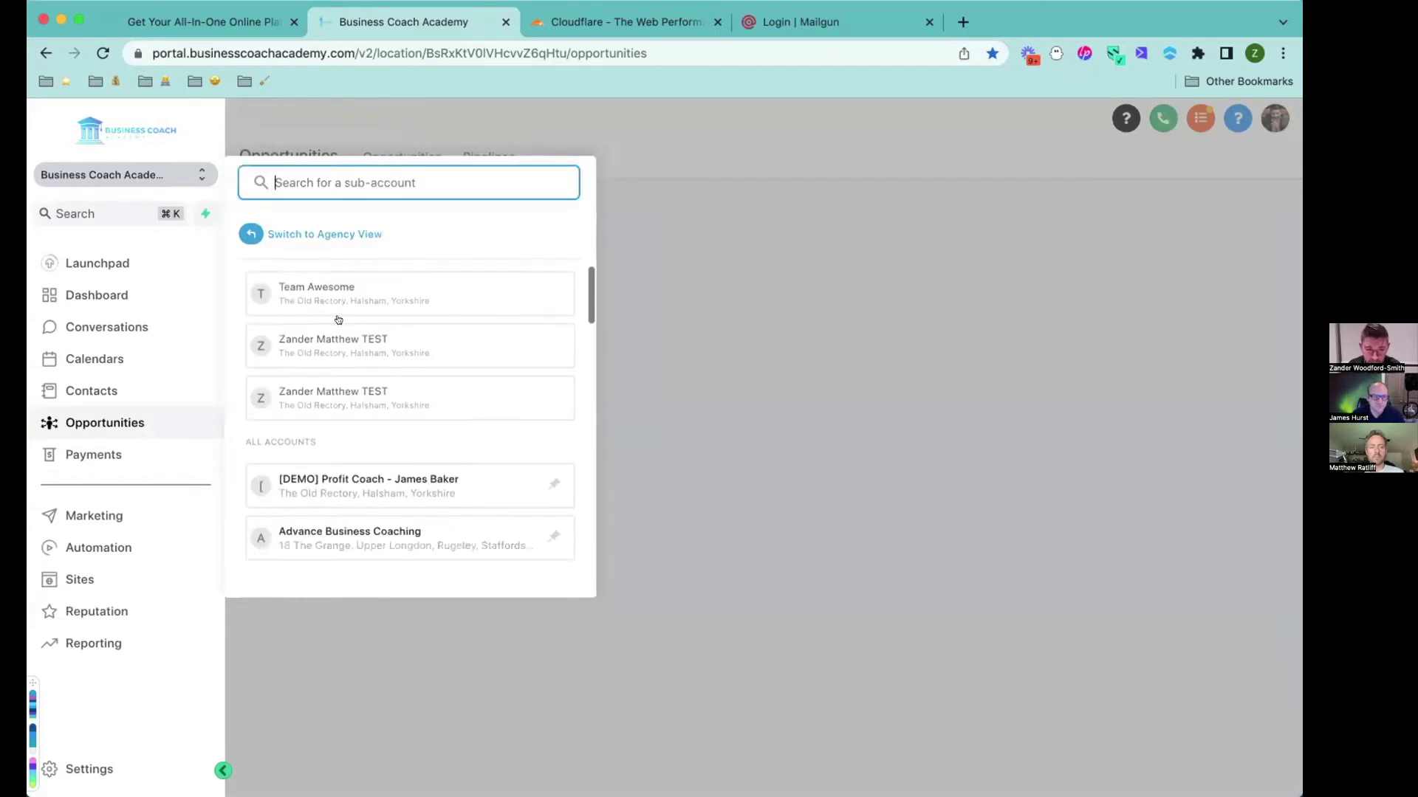
{"action": "type", "text": "tom"}
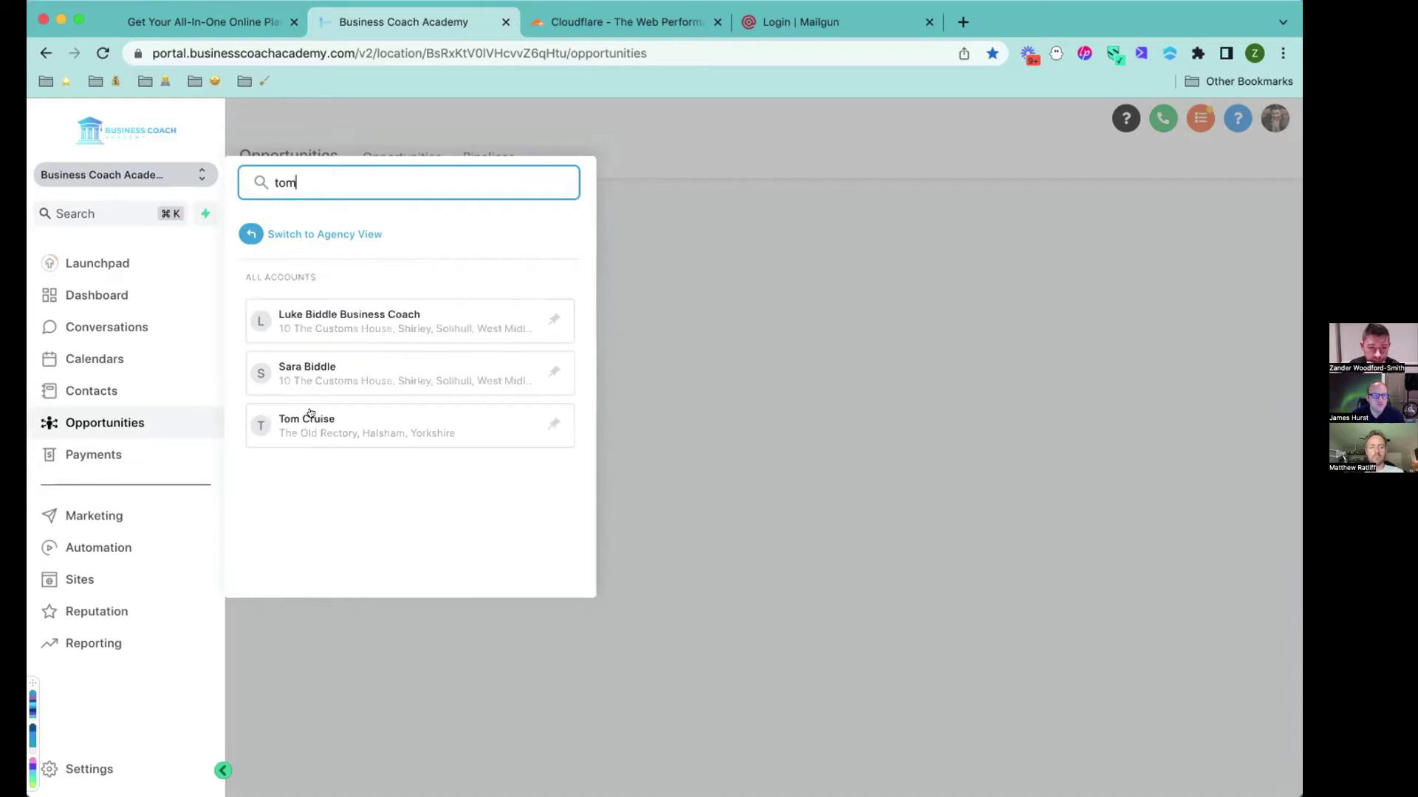
{"action": "left_click", "coordinate": [307, 423]}
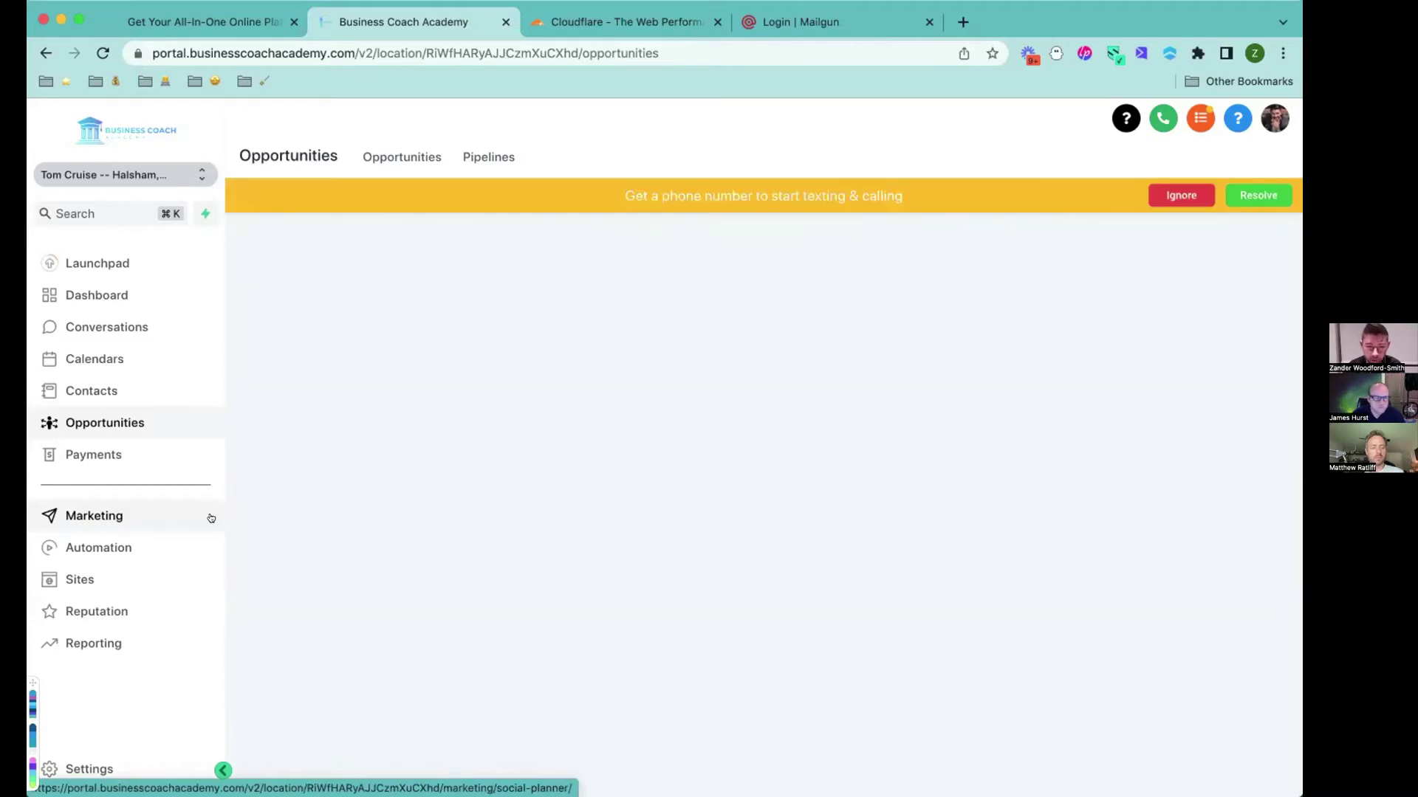
Dismiss the phone prompt and add tomcruise.theprofitcoach.com in Settings > Domains.
{"action": "left_click", "coordinate": [1190, 195]}
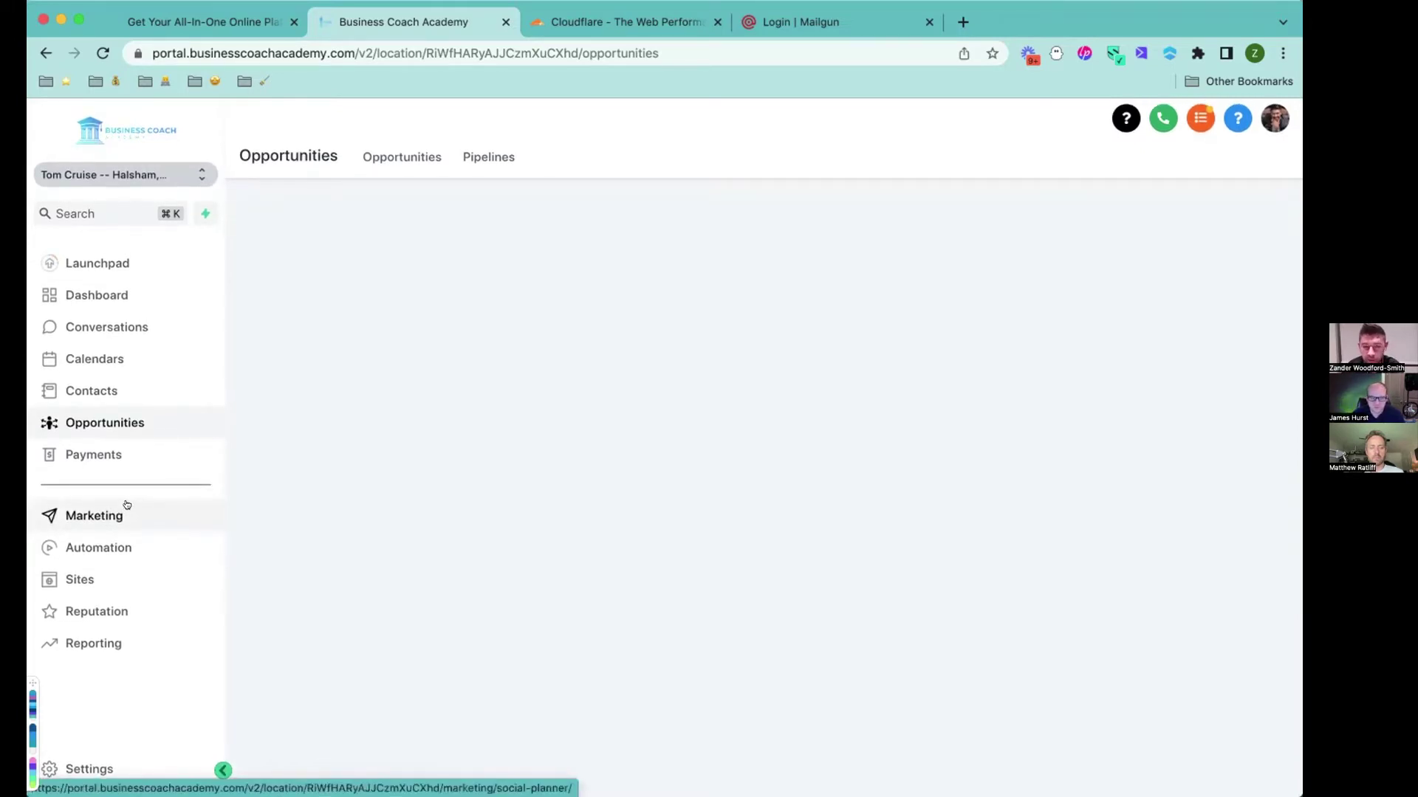
{"action": "left_click", "coordinate": [95, 765]}
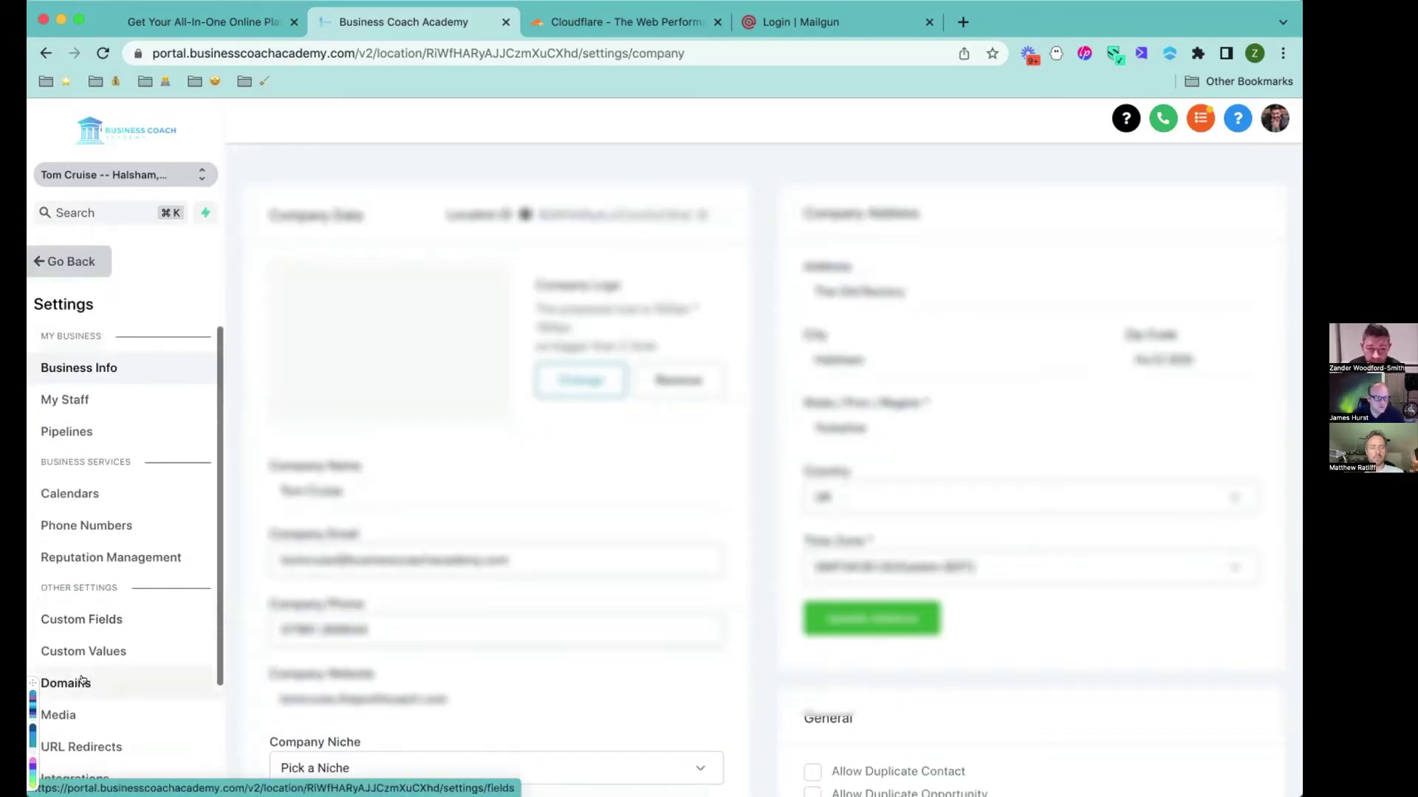
{"action": "left_click", "coordinate": [82, 680]}
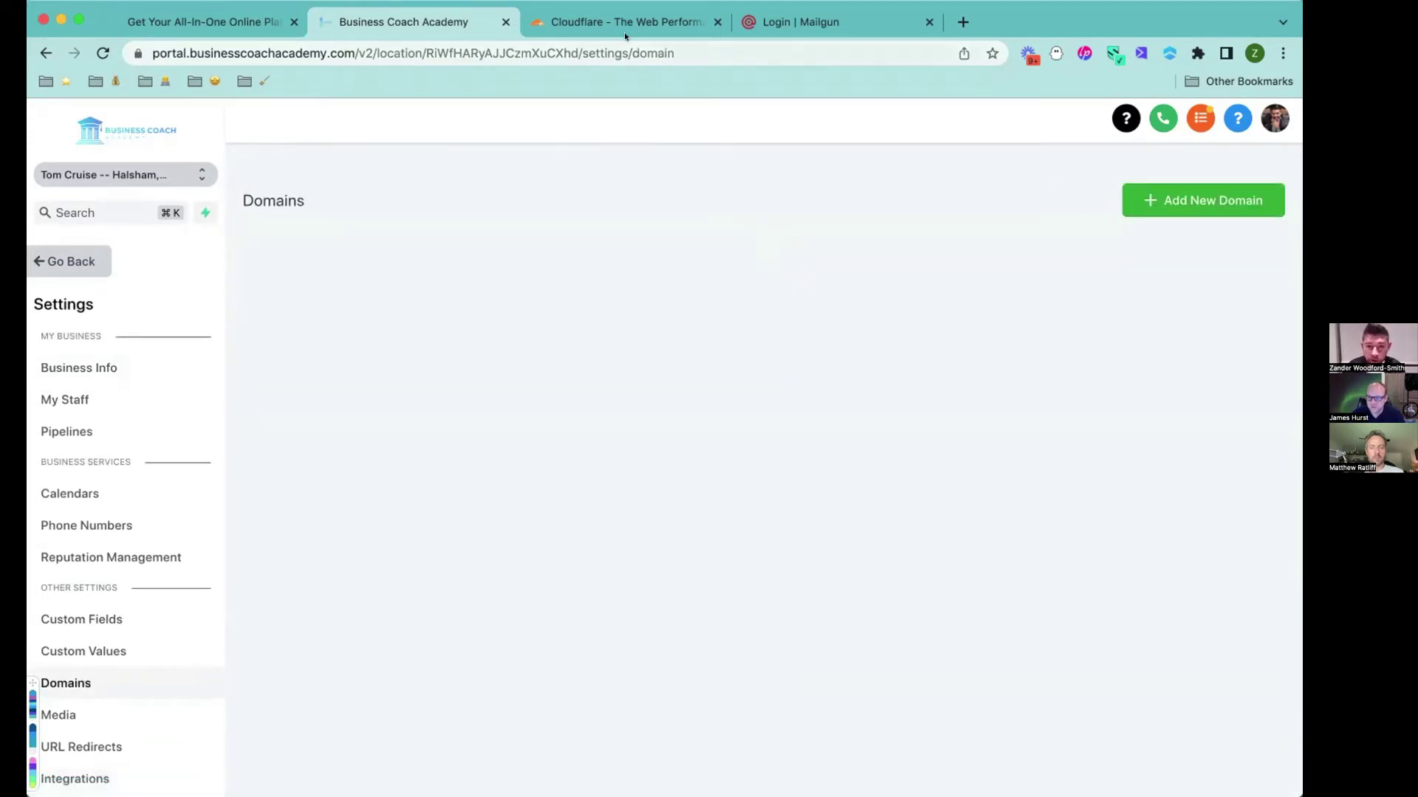
{"action": "left_click", "coordinate": [1166, 201]}
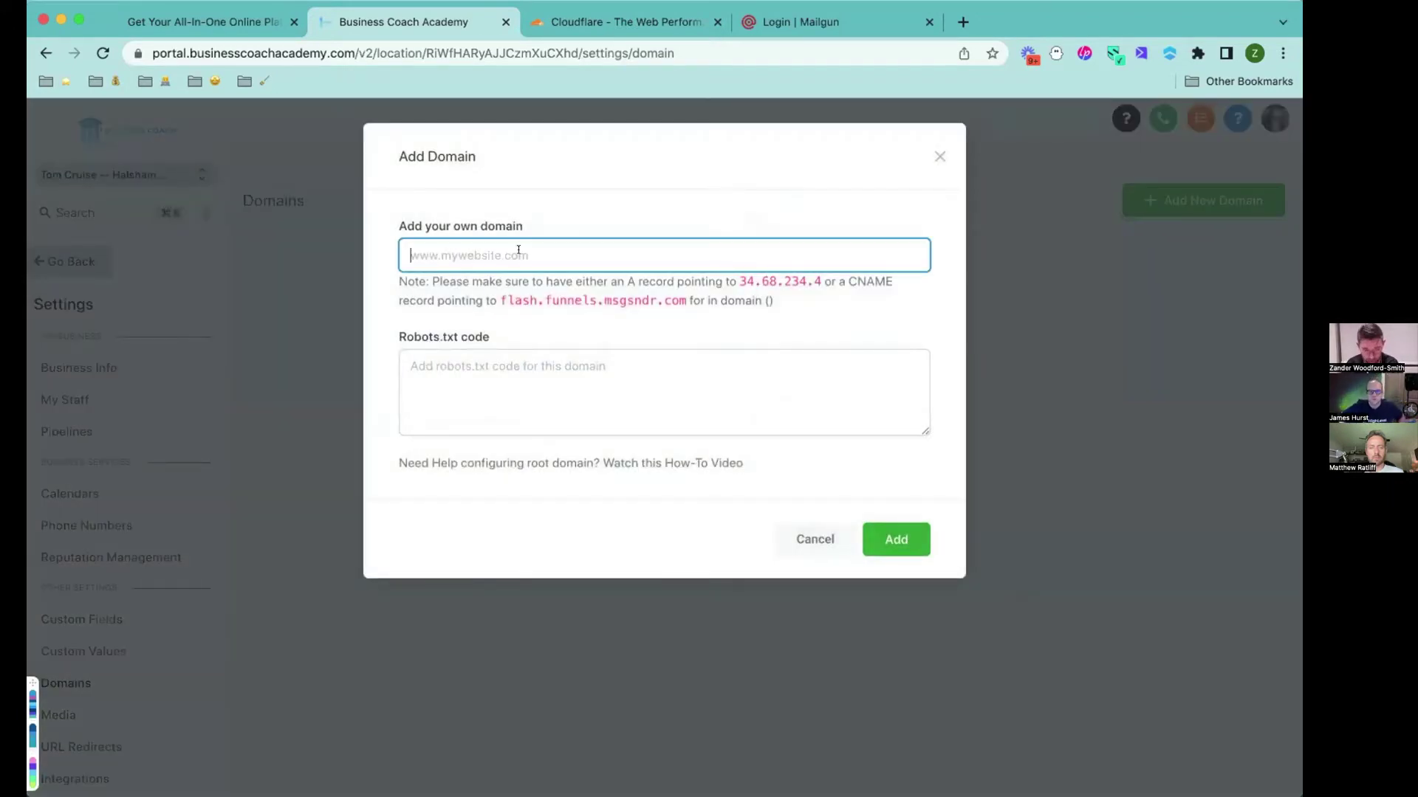
{"action": "type", "text": "tomcruise."}
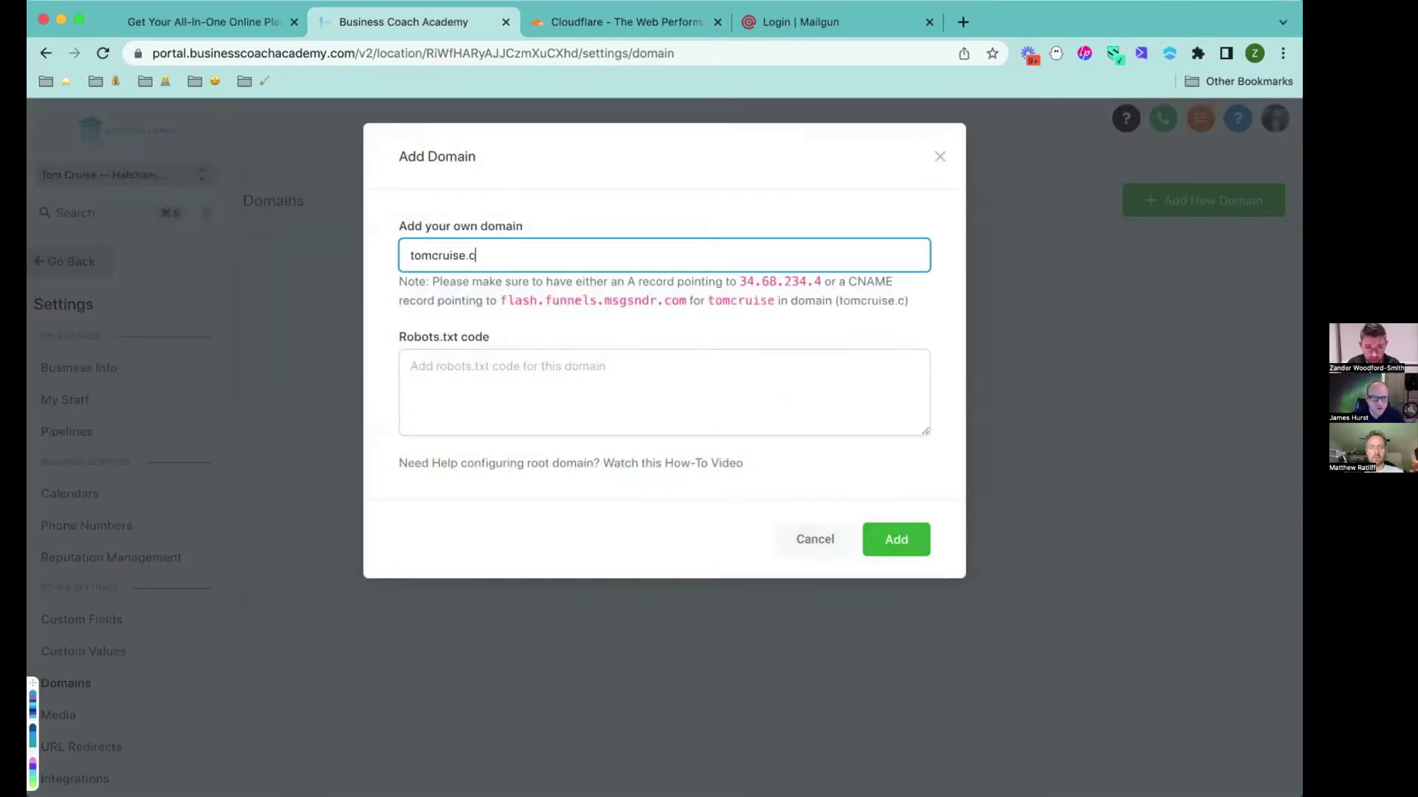
{"action": "type", "text": "theprofit"}
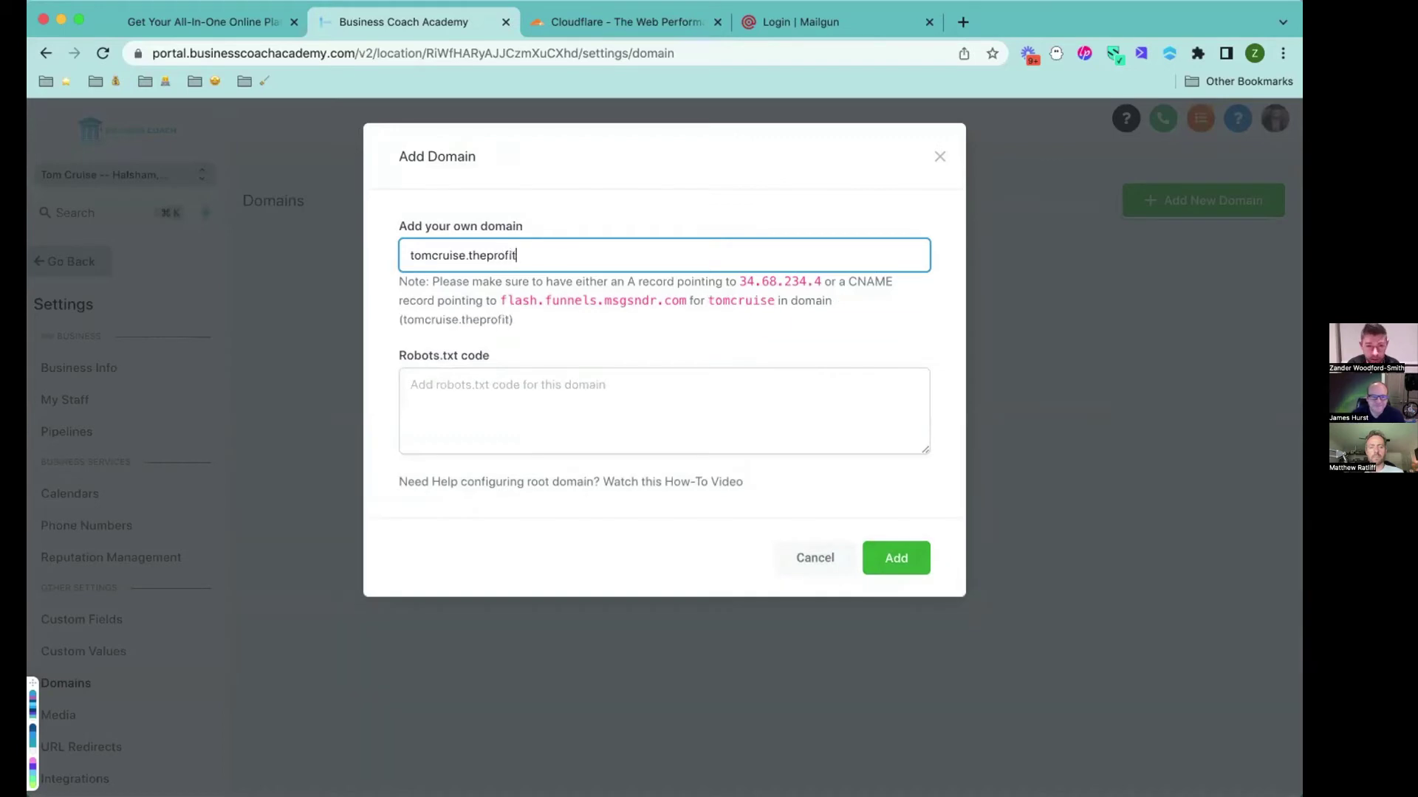
{"action": "type", "text": "coach"}
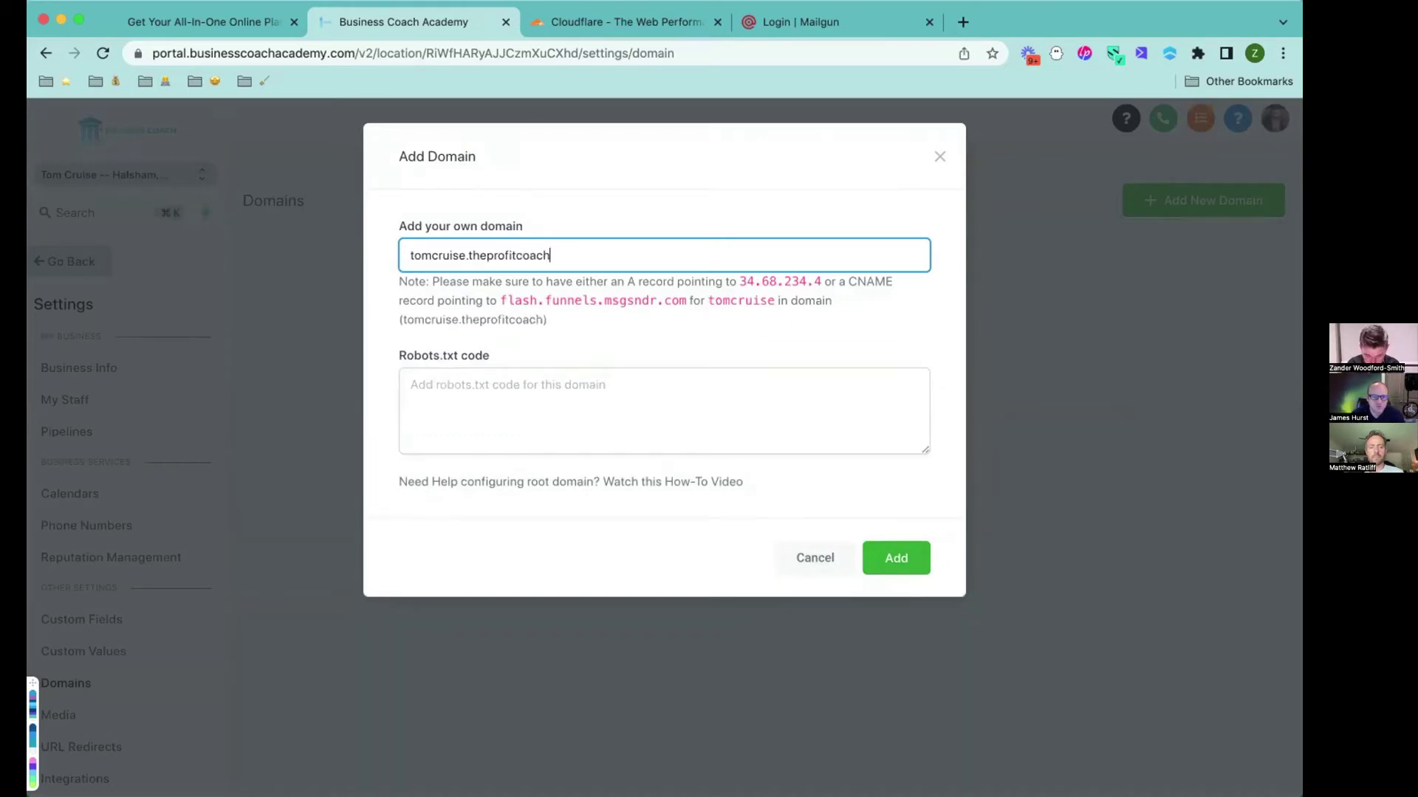
{"action": "type", "text": ".com"}
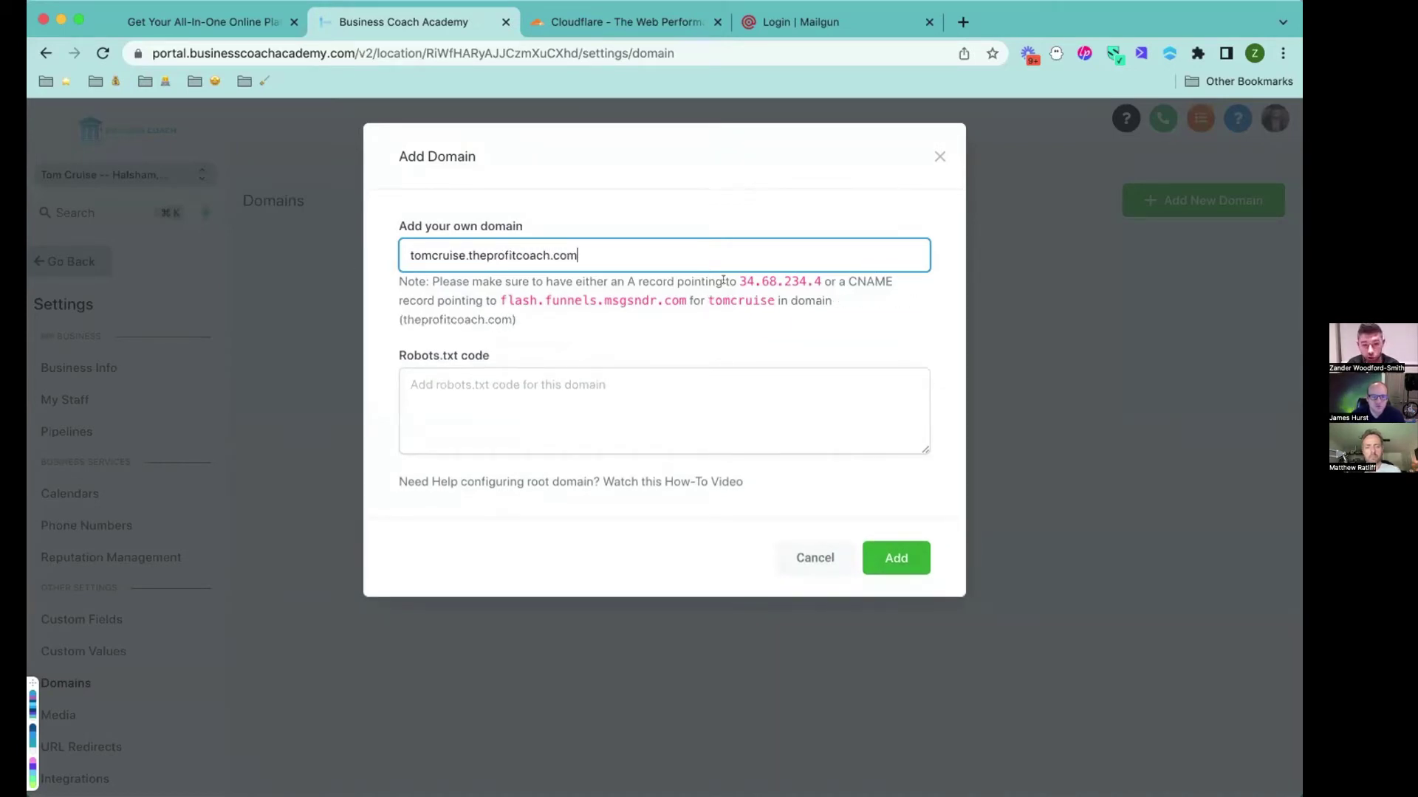
{"action": "left_click", "coordinate": [890, 562]}
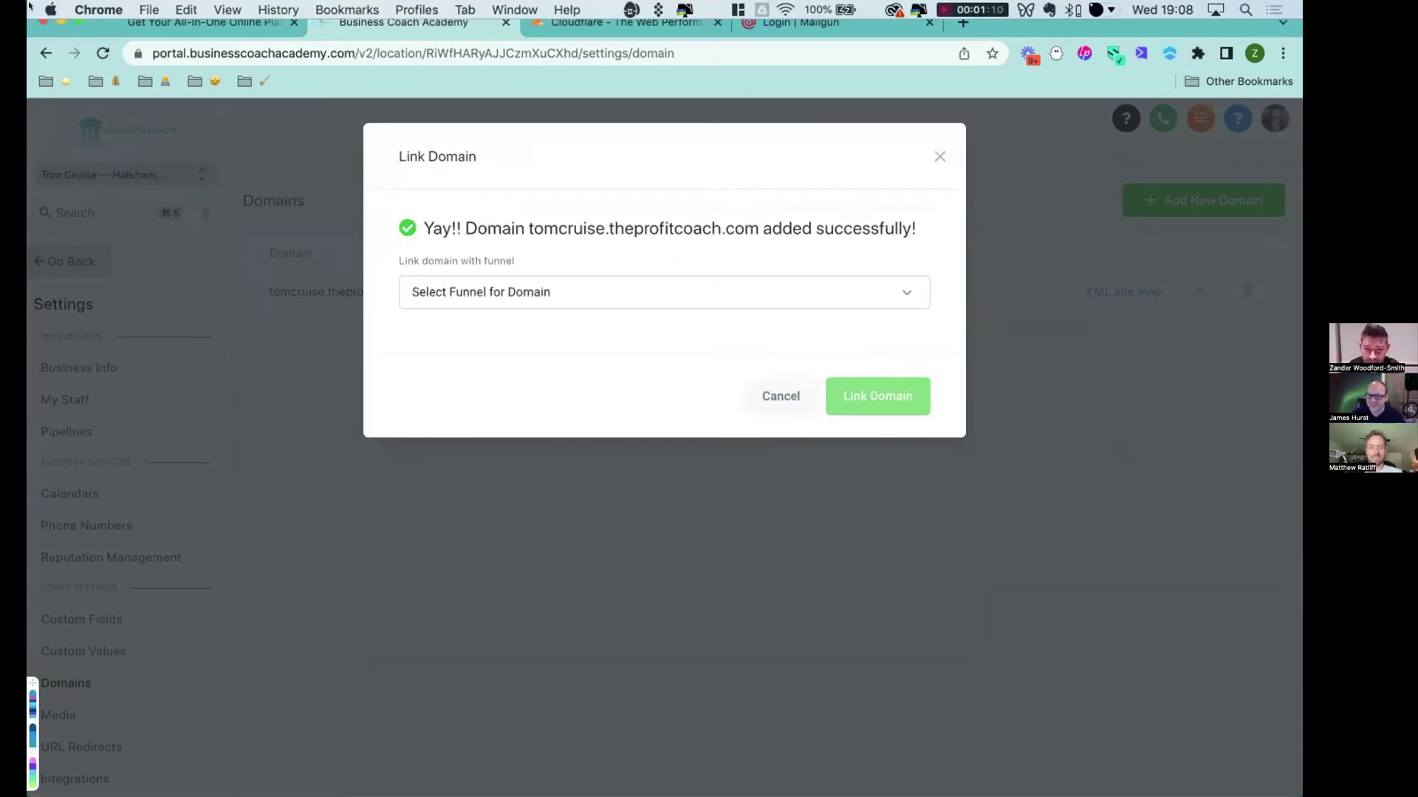
Link the domain to the coach.theprofitcoach.com website with Home as the default step.
{"action": "left_click", "coordinate": [903, 297]}
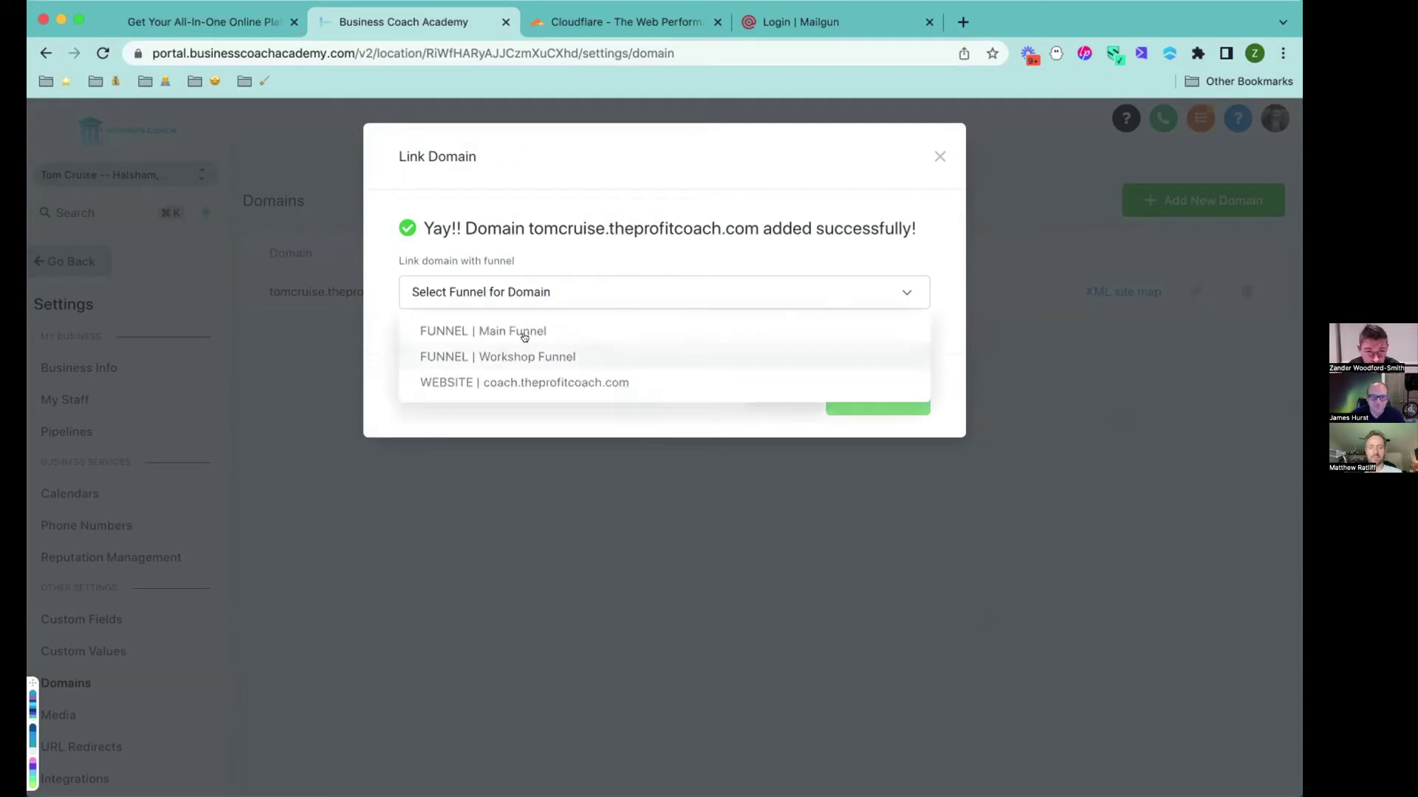
{"action": "left_click", "coordinate": [559, 386]}
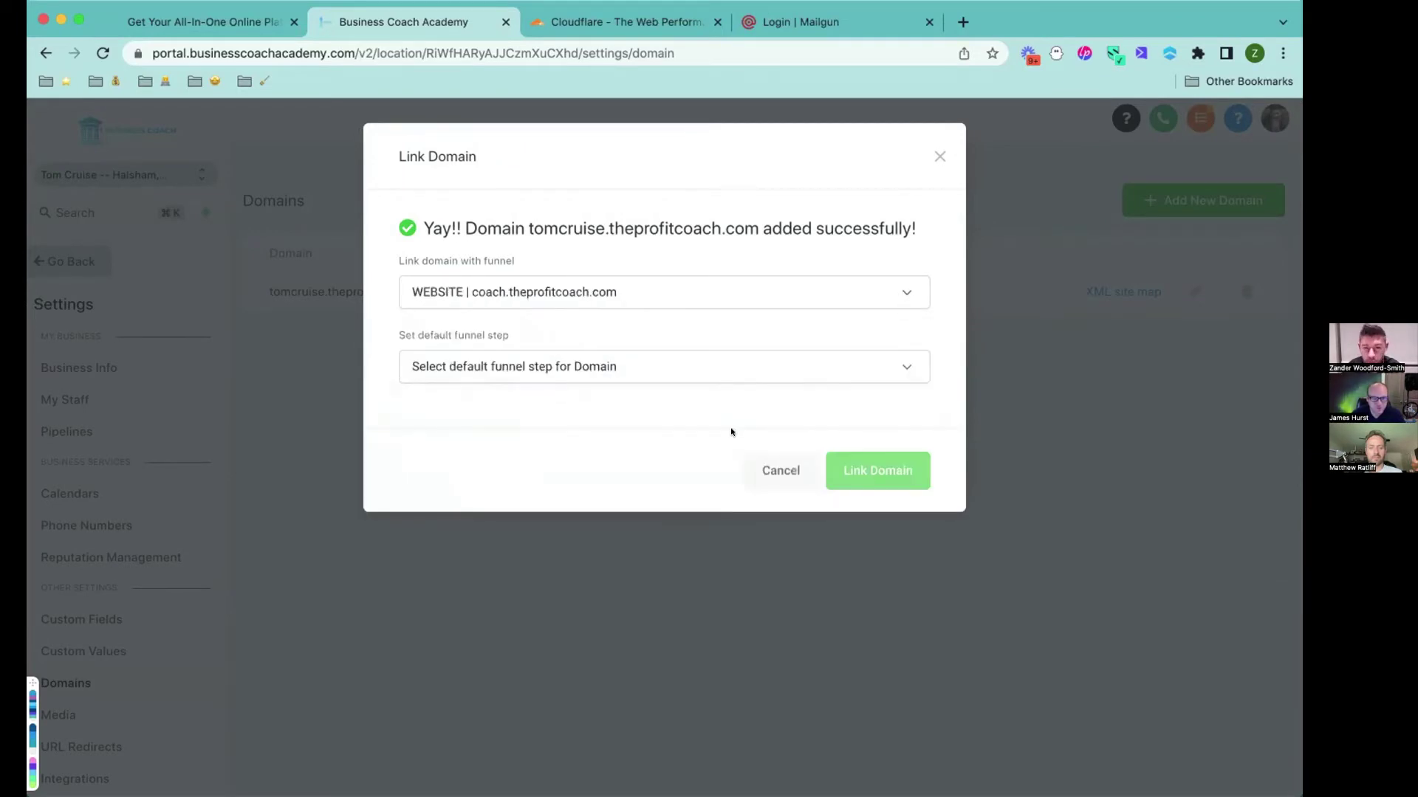
{"action": "left_click", "coordinate": [601, 367]}
{"action": "left_click", "coordinate": [477, 407]}
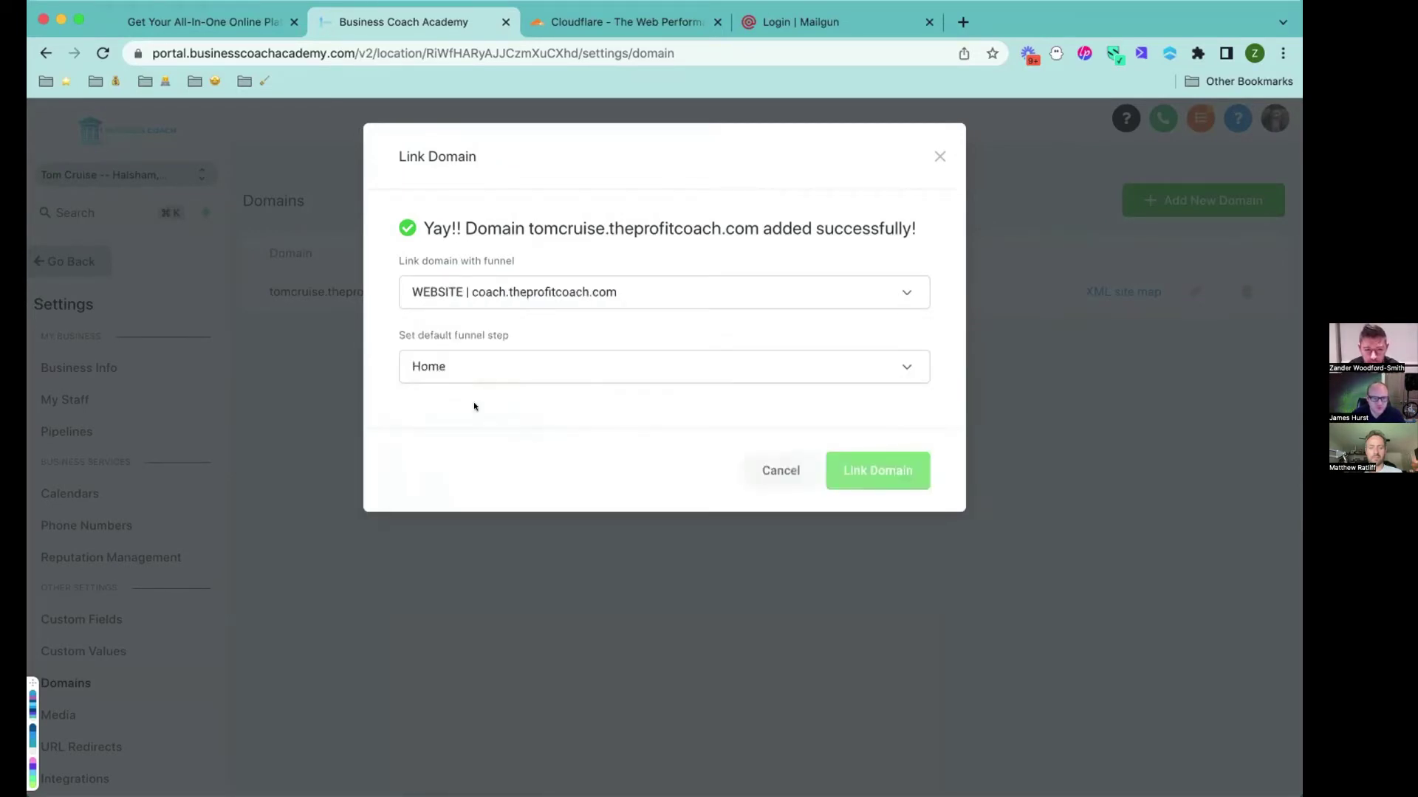
{"action": "left_click", "coordinate": [884, 478]}
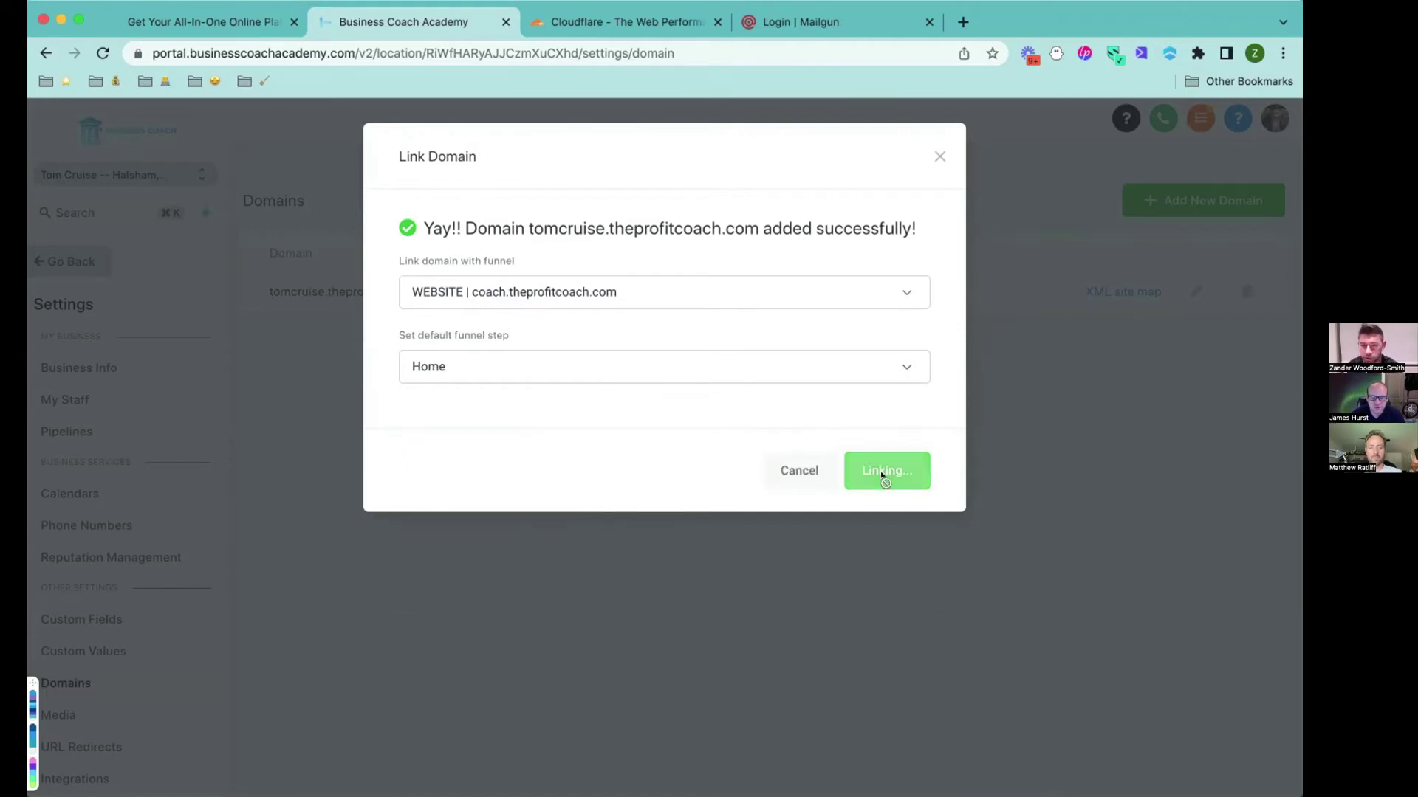
Sign in to Cloudflare and to Mailgun with the saved email.
{"action": "left_click", "coordinate": [575, 30]}
{"action": "left_click", "coordinate": [1200, 116]}
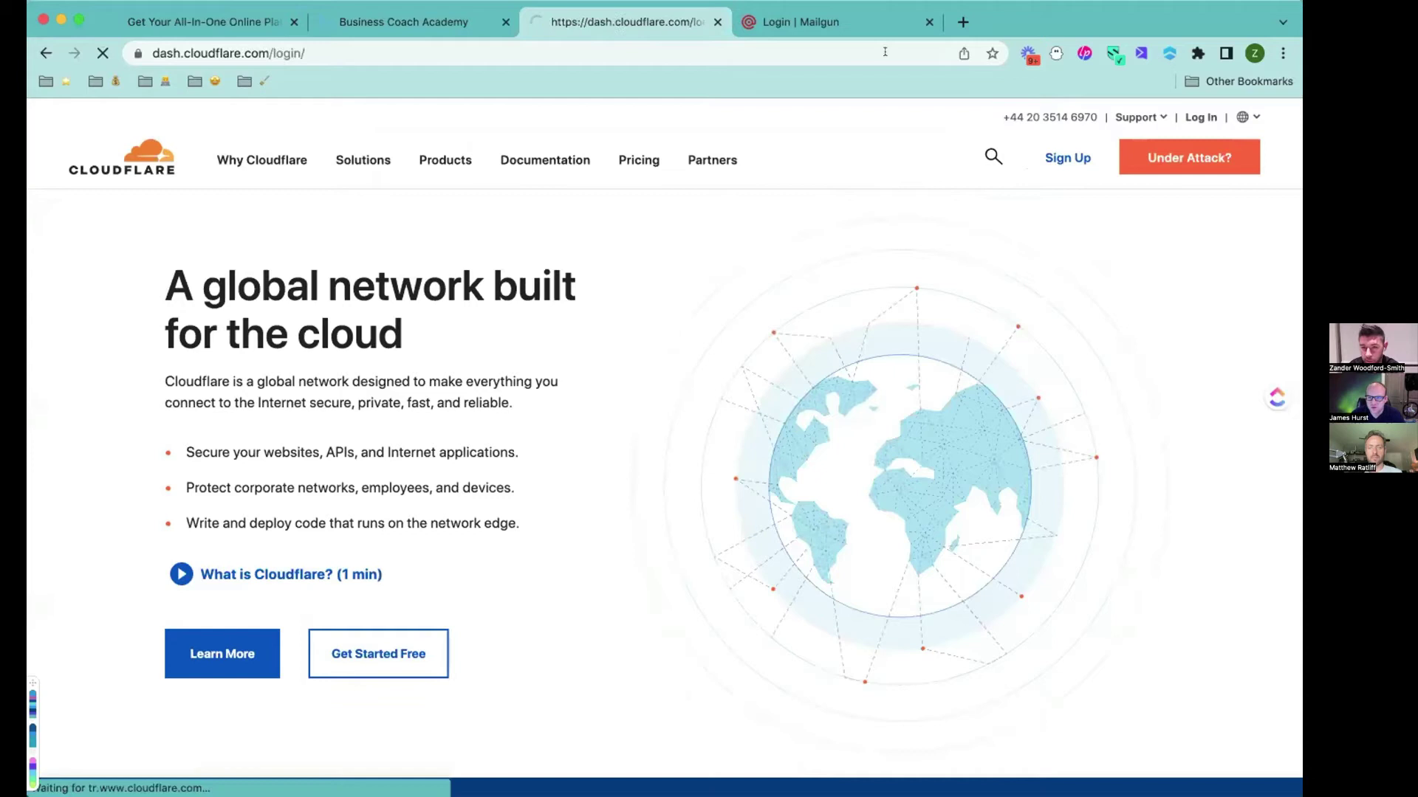
{"action": "left_click", "coordinate": [812, 29]}
{"action": "left_click", "coordinate": [923, 425]}
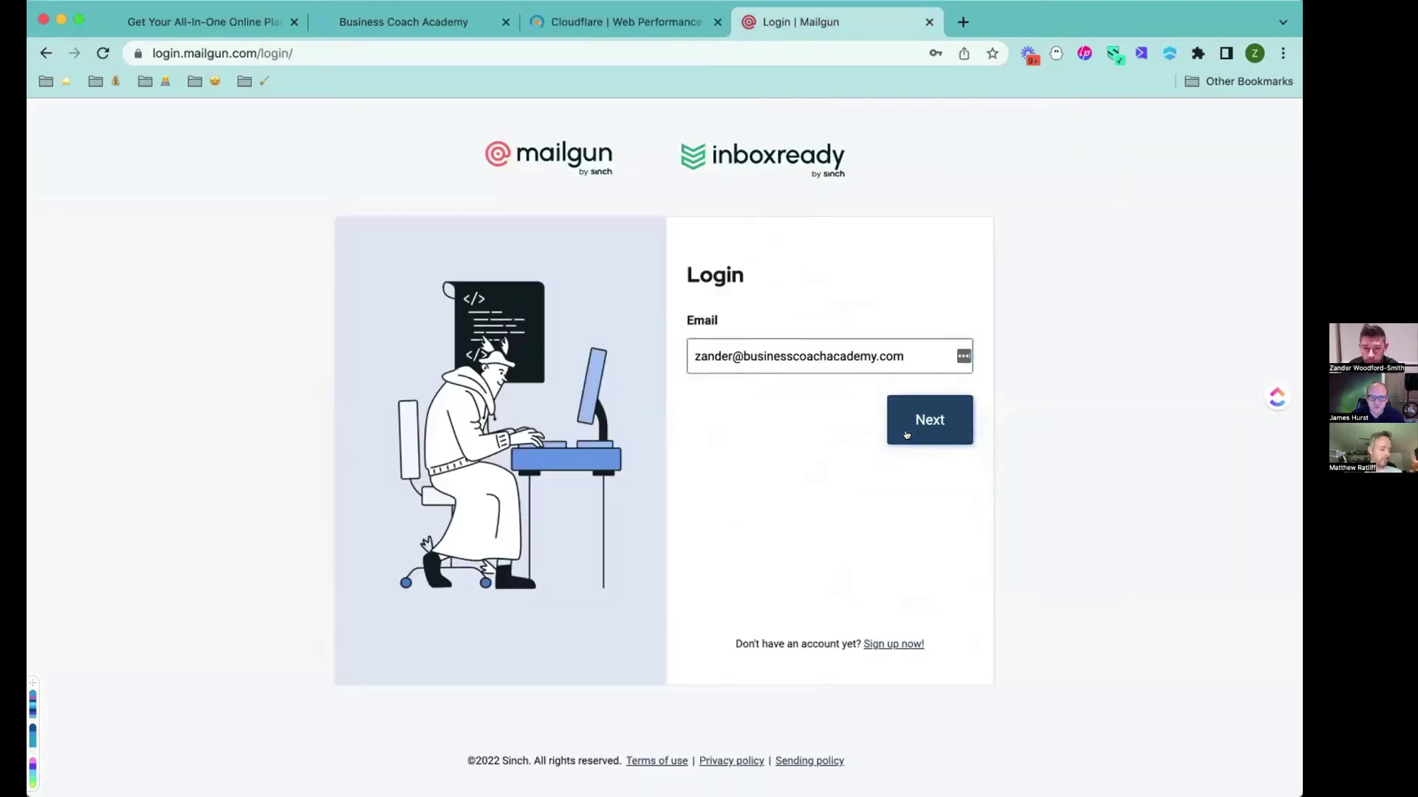
{"action": "left_click", "coordinate": [920, 498]}
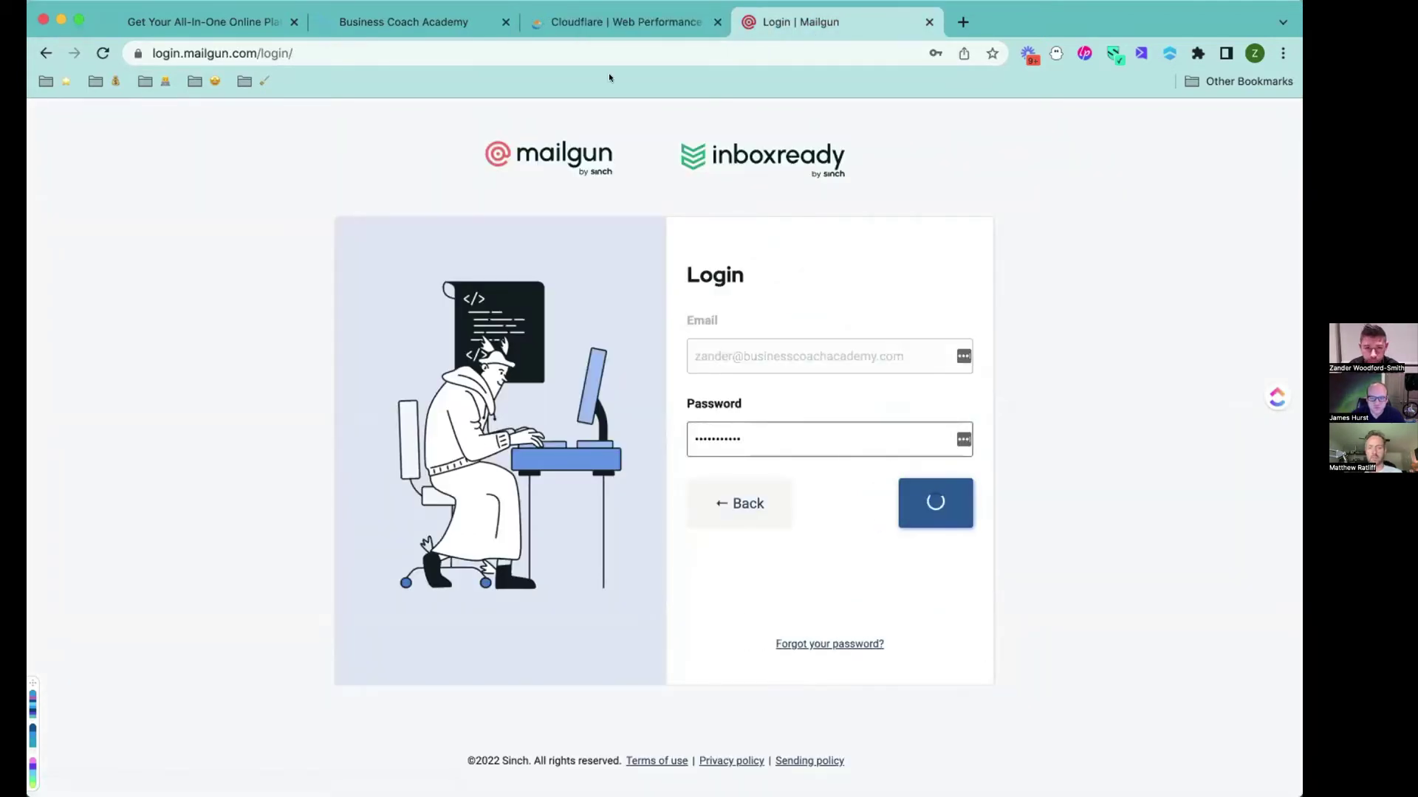
Check the domain linking in GoHighLevel, then open theprofitcoach.com in Cloudflare.
{"action": "left_click", "coordinate": [476, 22]}
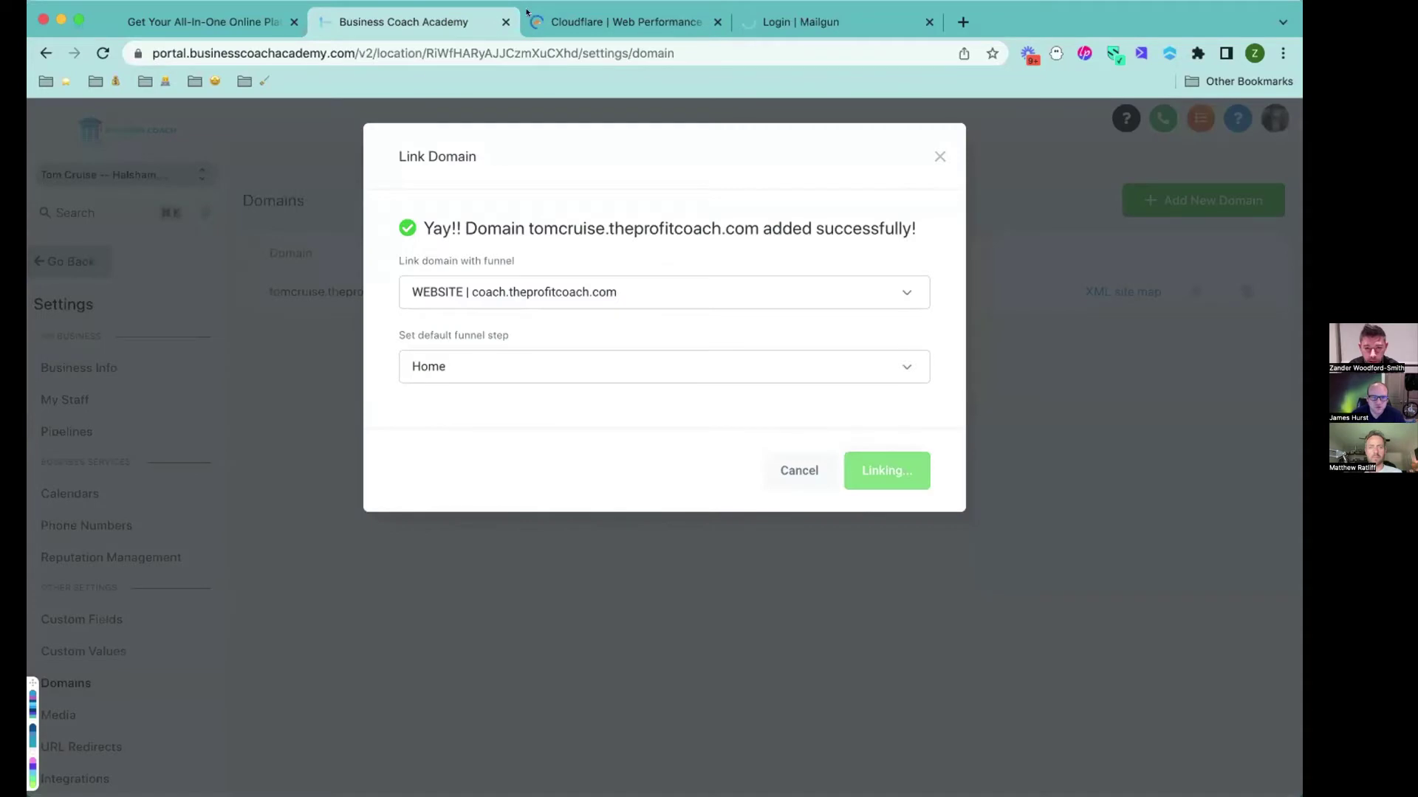
{"action": "left_click", "coordinate": [528, 15]}
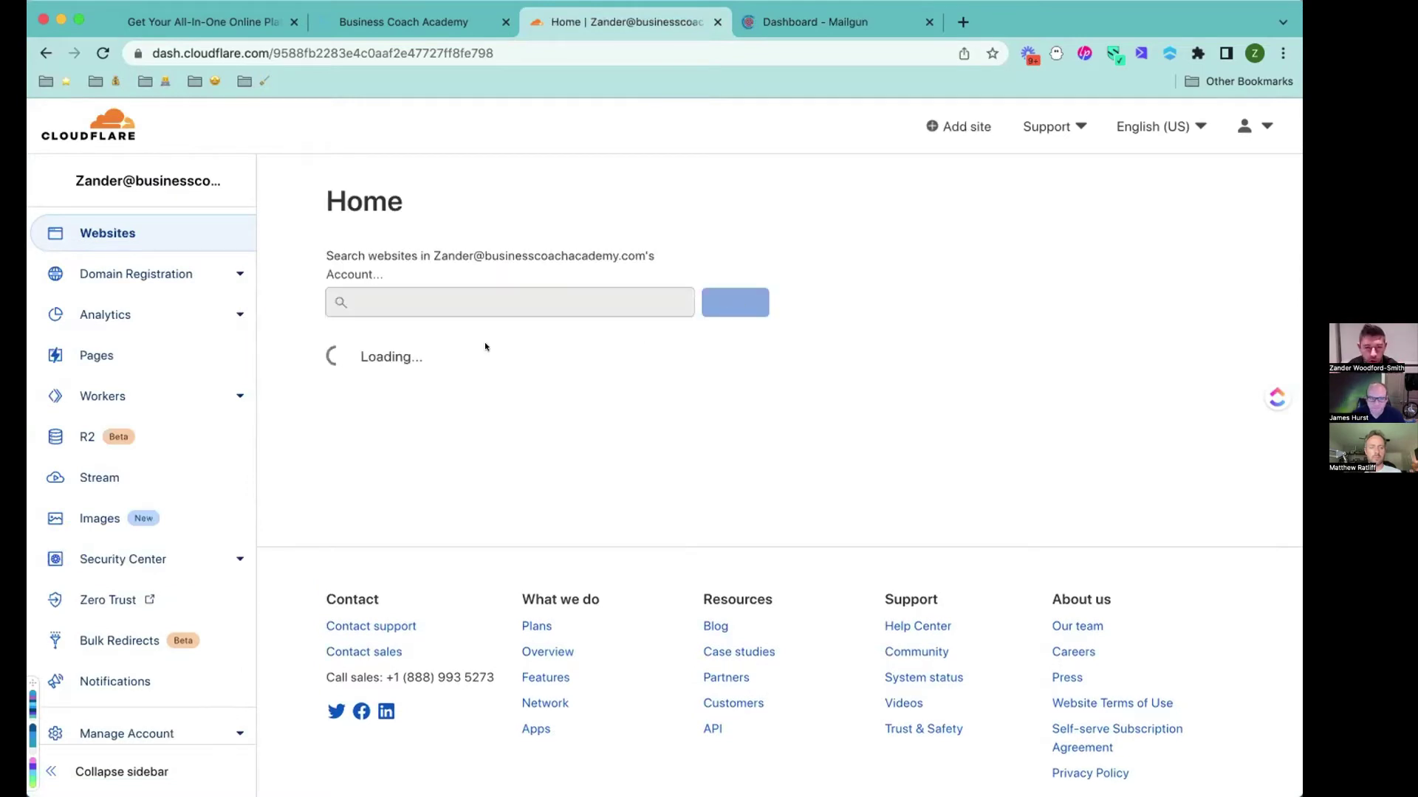
{"action": "scroll", "coordinate": [424, 434], "scroll_direction": "down", "scroll_amount": 5}
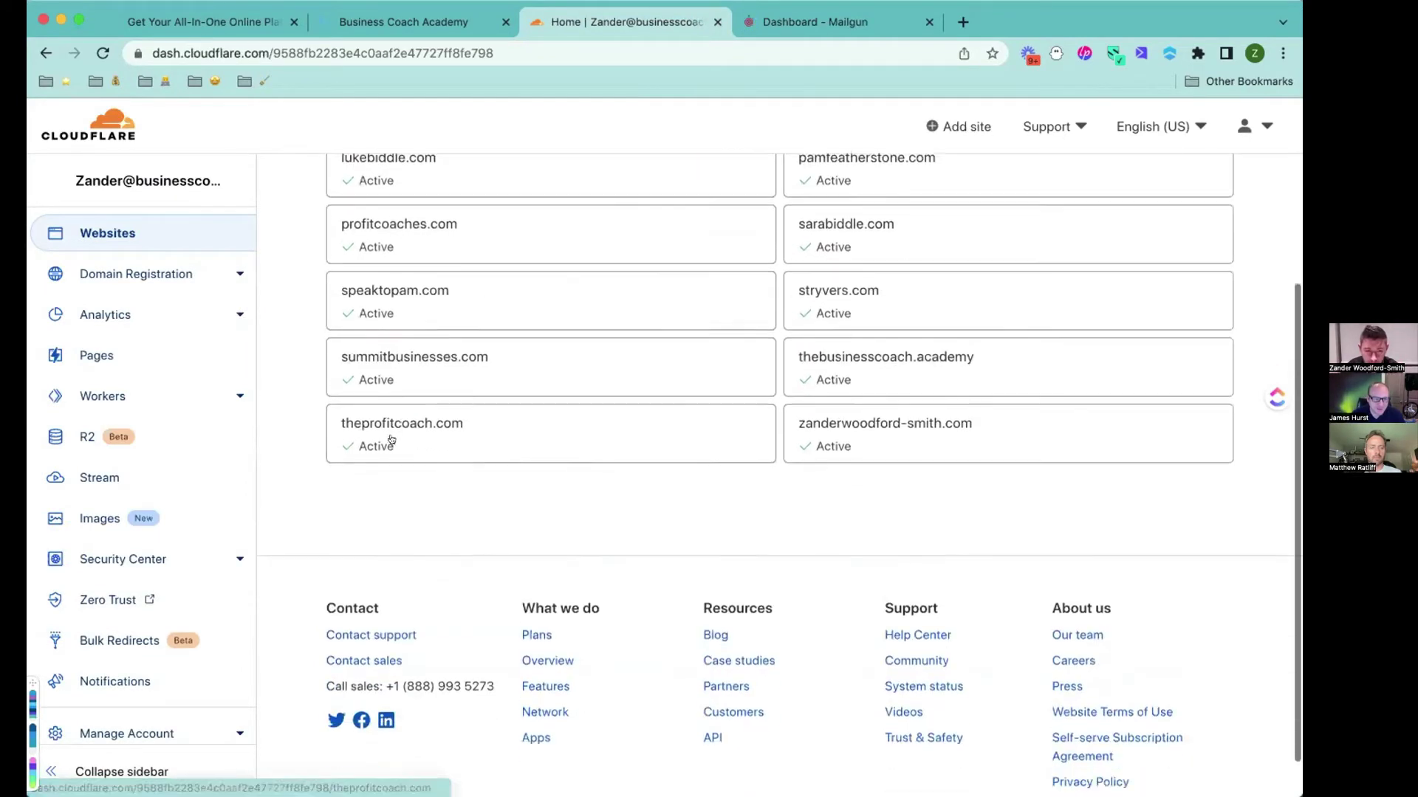
{"action": "left_click", "coordinate": [391, 423]}
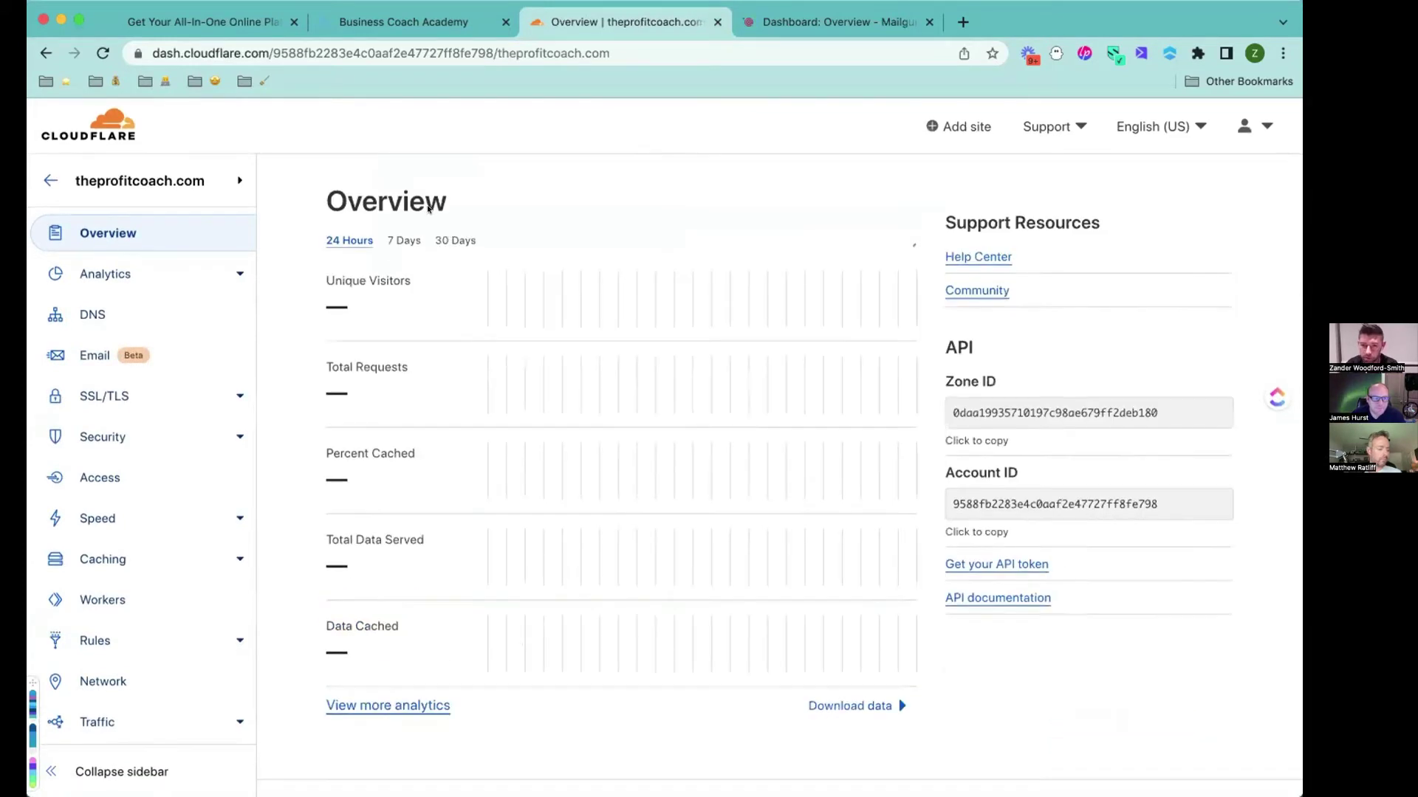
Open theprofitcoach.com DNS records and search them for 'tom cruise'.
{"action": "left_click", "coordinate": [94, 315]}
{"action": "left_click", "coordinate": [467, 515]}
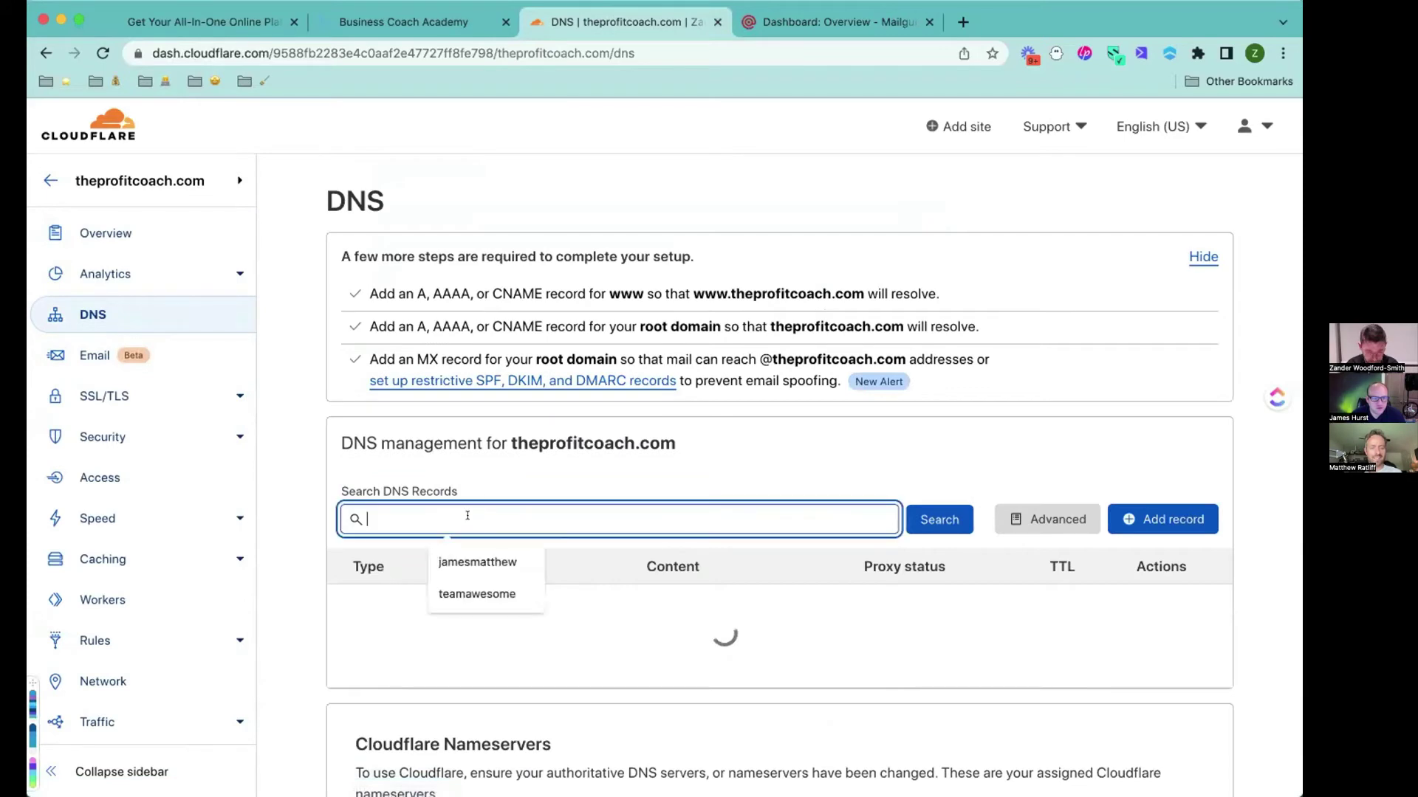
{"action": "type", "text": "tom cruis"}
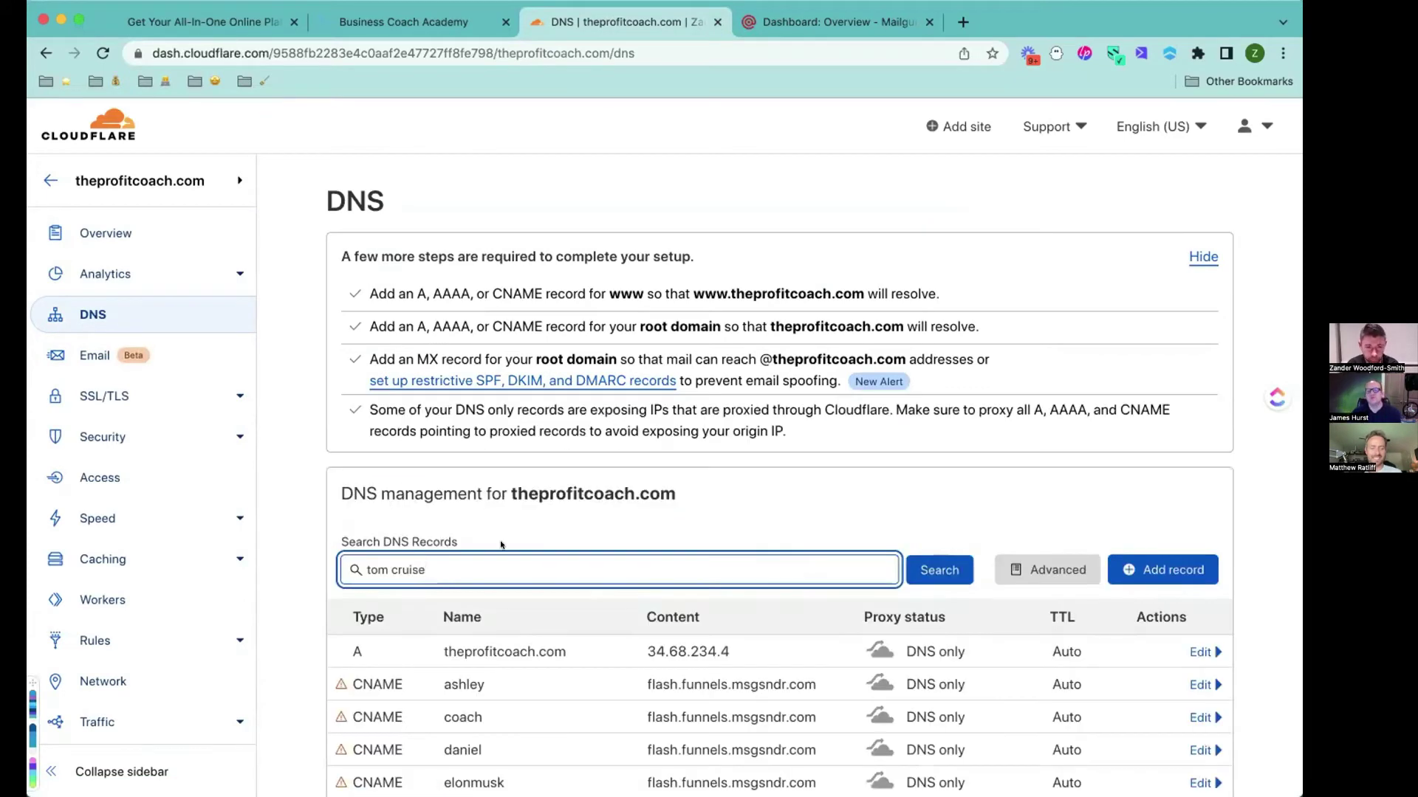
{"action": "type", "text": "e"}
{"action": "left_click", "coordinate": [932, 487]}
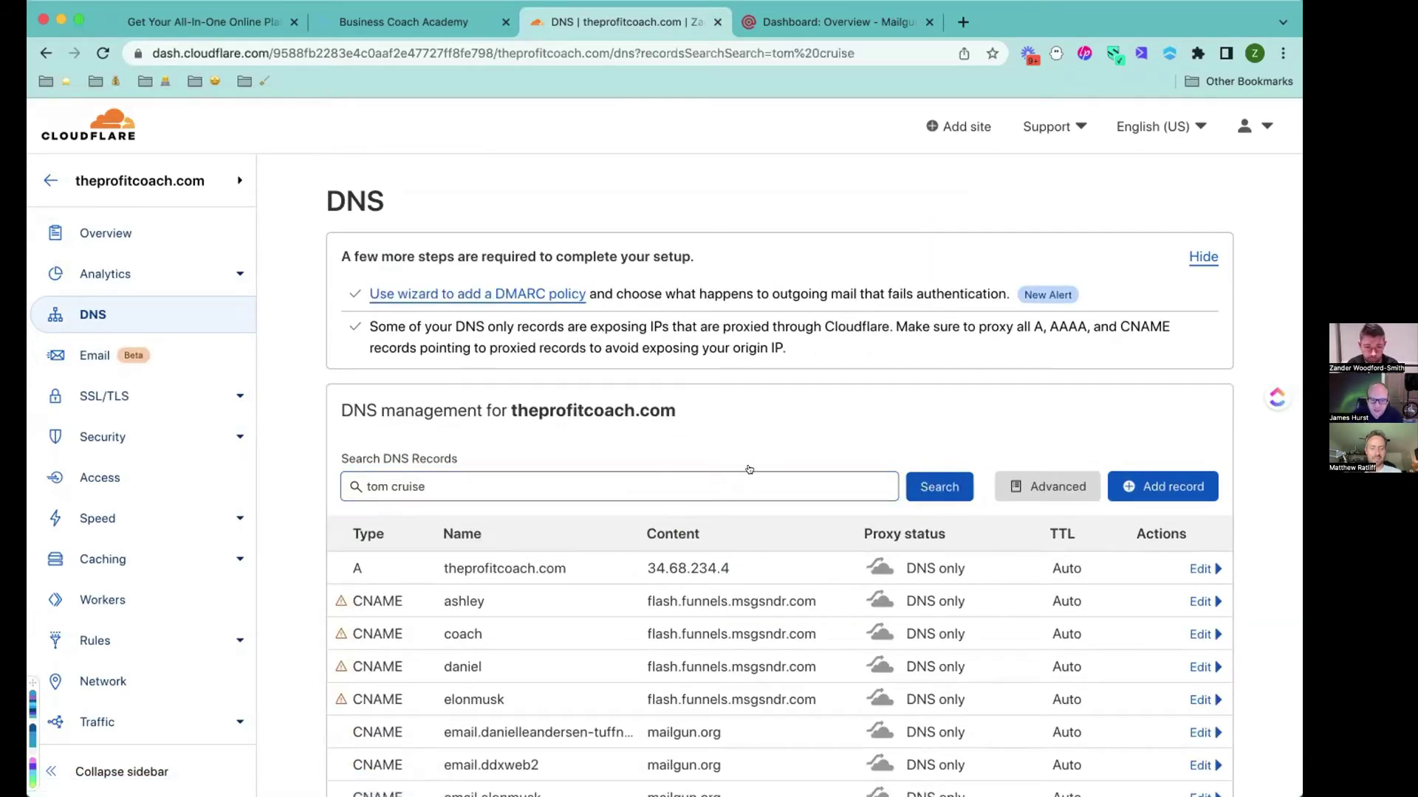
Refine the DNS search to 'tomcruise', review the records, then view Mailgun's sending domains.
{"action": "scroll", "coordinate": [628, 463], "scroll_direction": "down", "scroll_amount": 3}
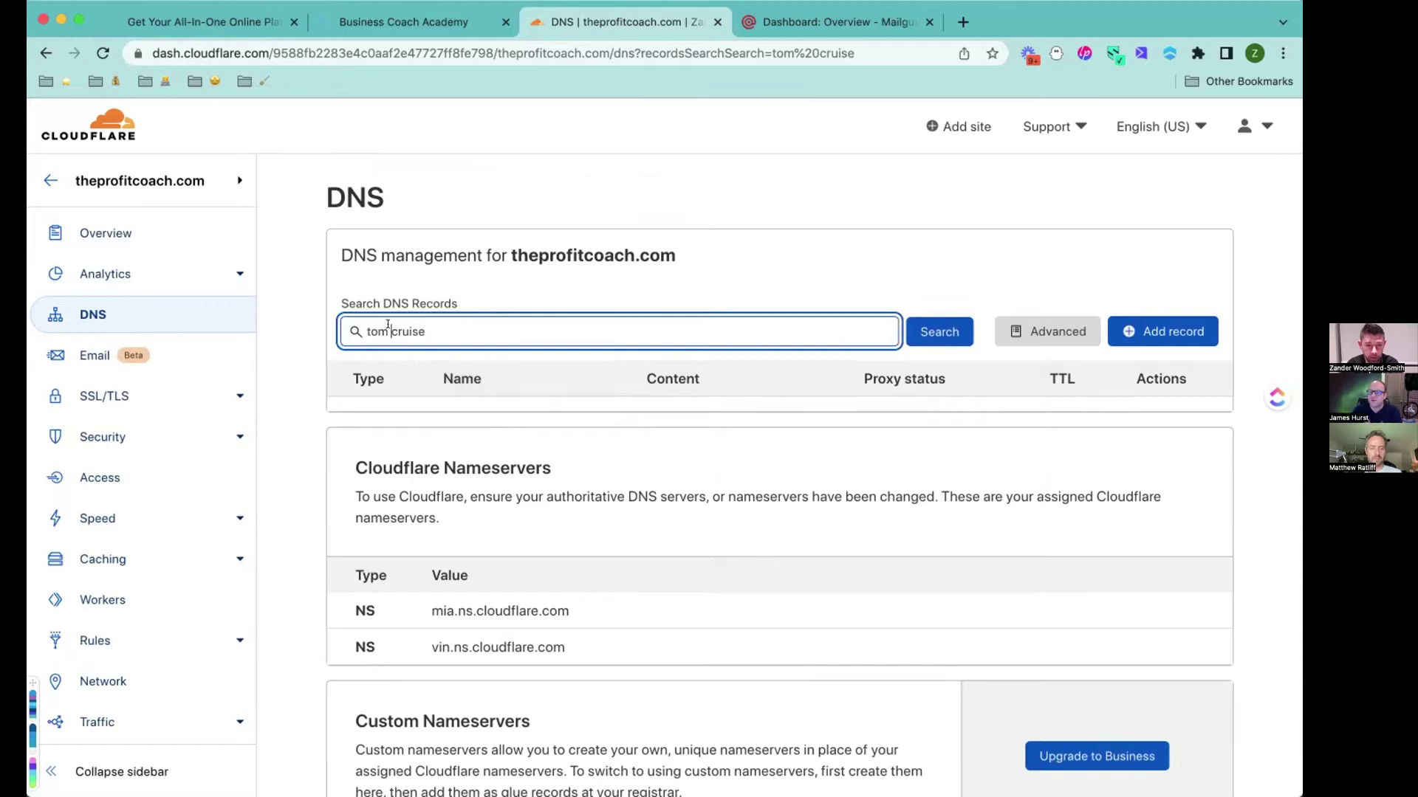
{"action": "key", "text": "BackSpace"}
{"action": "key", "text": "Return"}
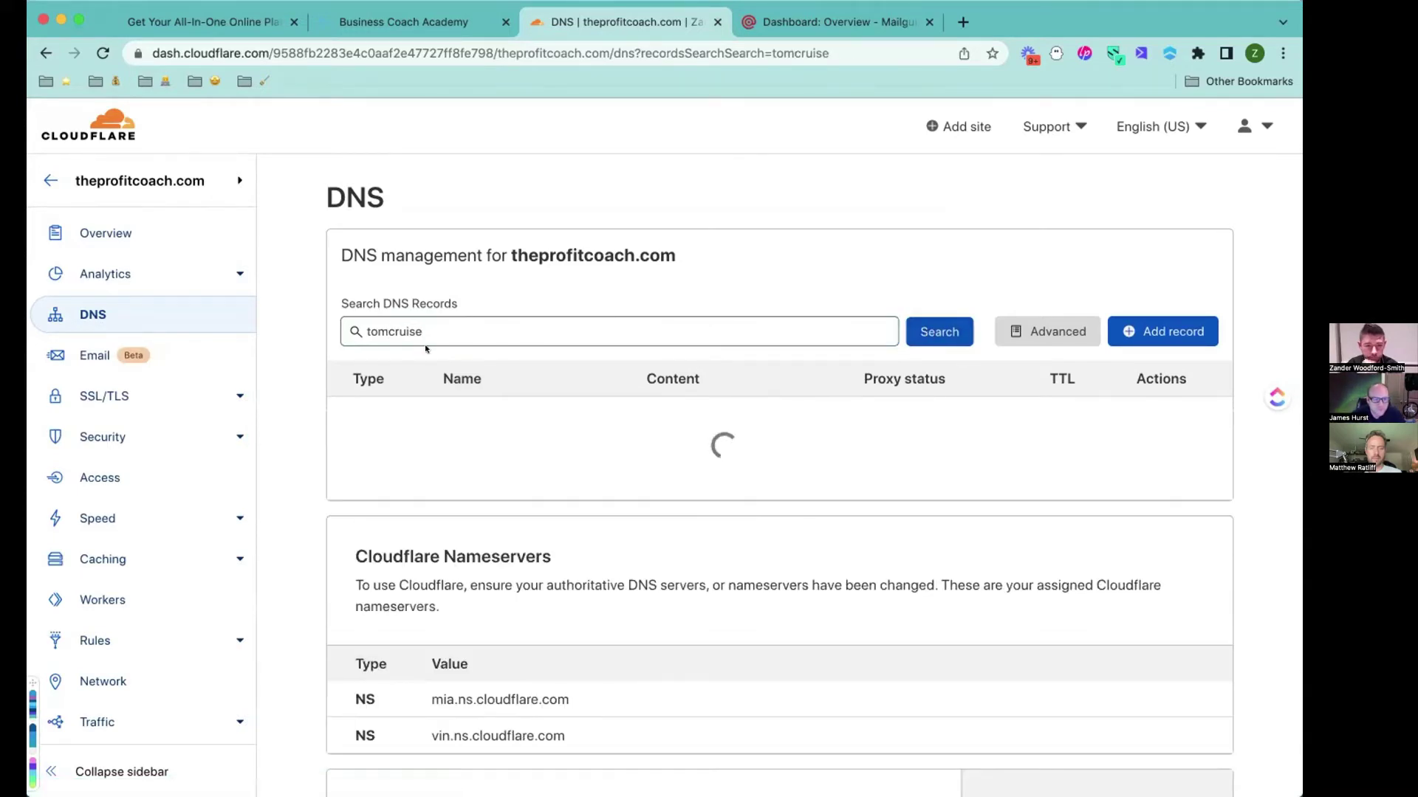
{"action": "scroll", "coordinate": [473, 279], "scroll_direction": "down", "scroll_amount": 2}
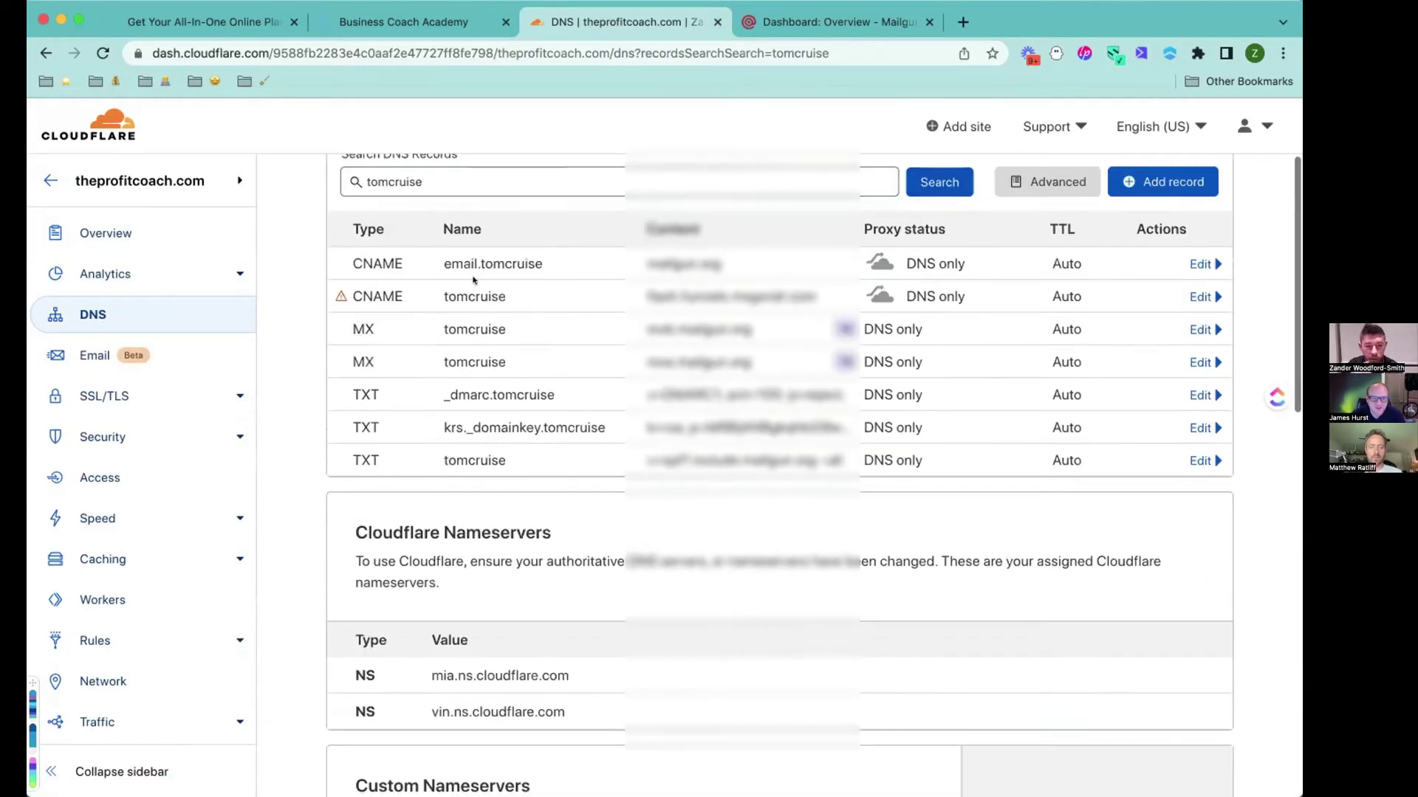
{"action": "scroll", "coordinate": [474, 279], "scroll_direction": "up", "scroll_amount": 2}
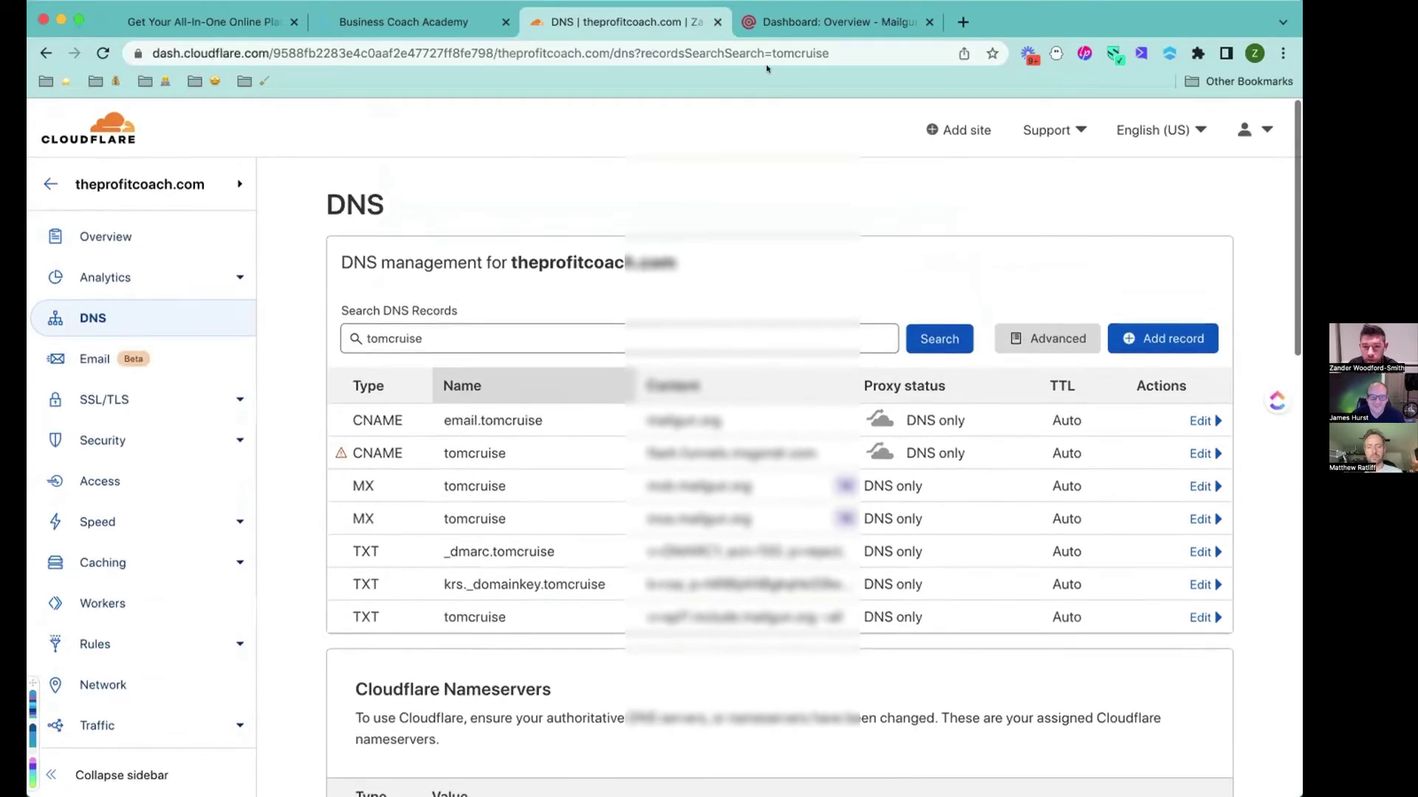
{"action": "left_click", "coordinate": [838, 21]}
{"action": "scroll", "coordinate": [665, 290], "scroll_direction": "down", "scroll_amount": 3}
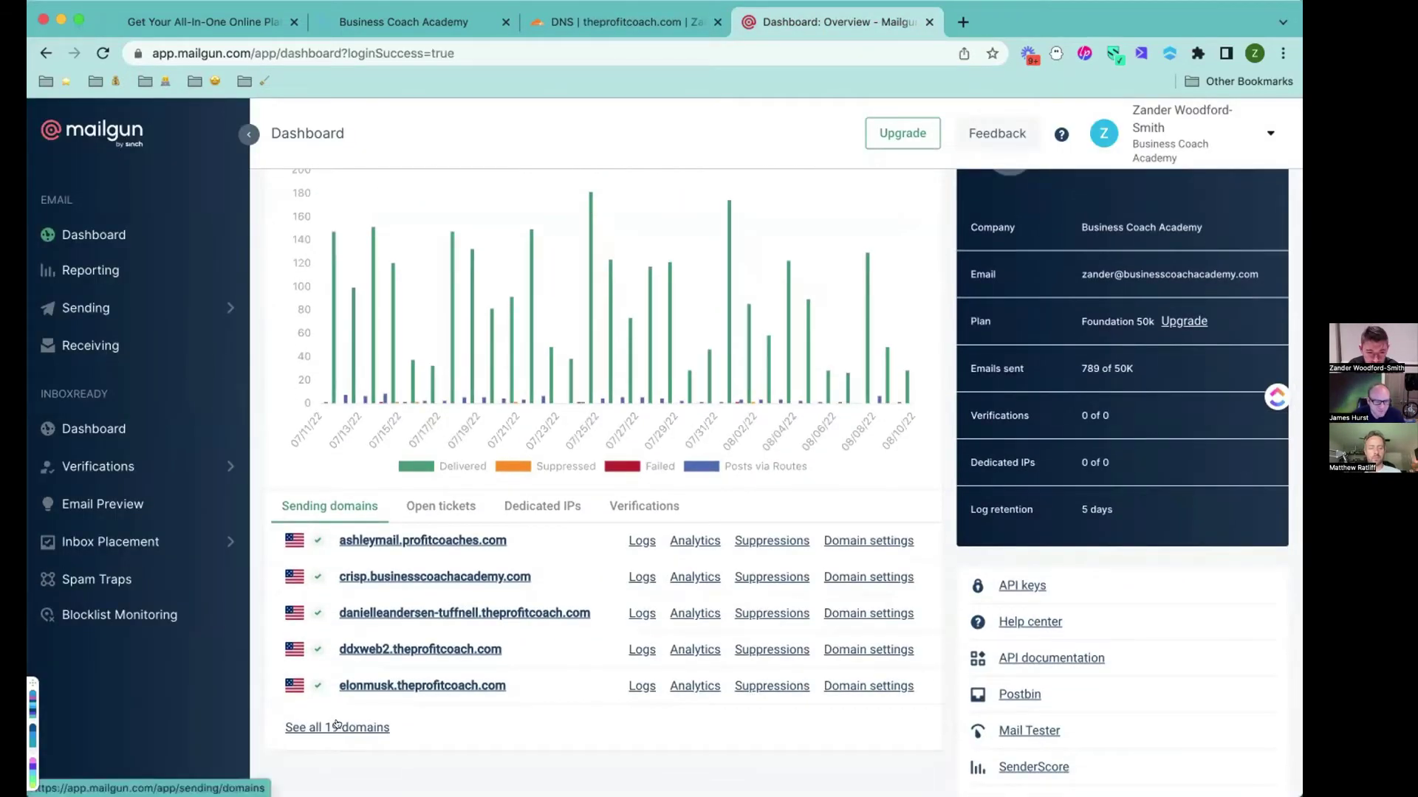
Search all Mailgun sending domains for 'tomc', then return to GoHighLevel's Domains settings.
{"action": "left_click", "coordinate": [336, 726]}
{"action": "scroll", "coordinate": [511, 594], "scroll_direction": "down", "scroll_amount": 5}
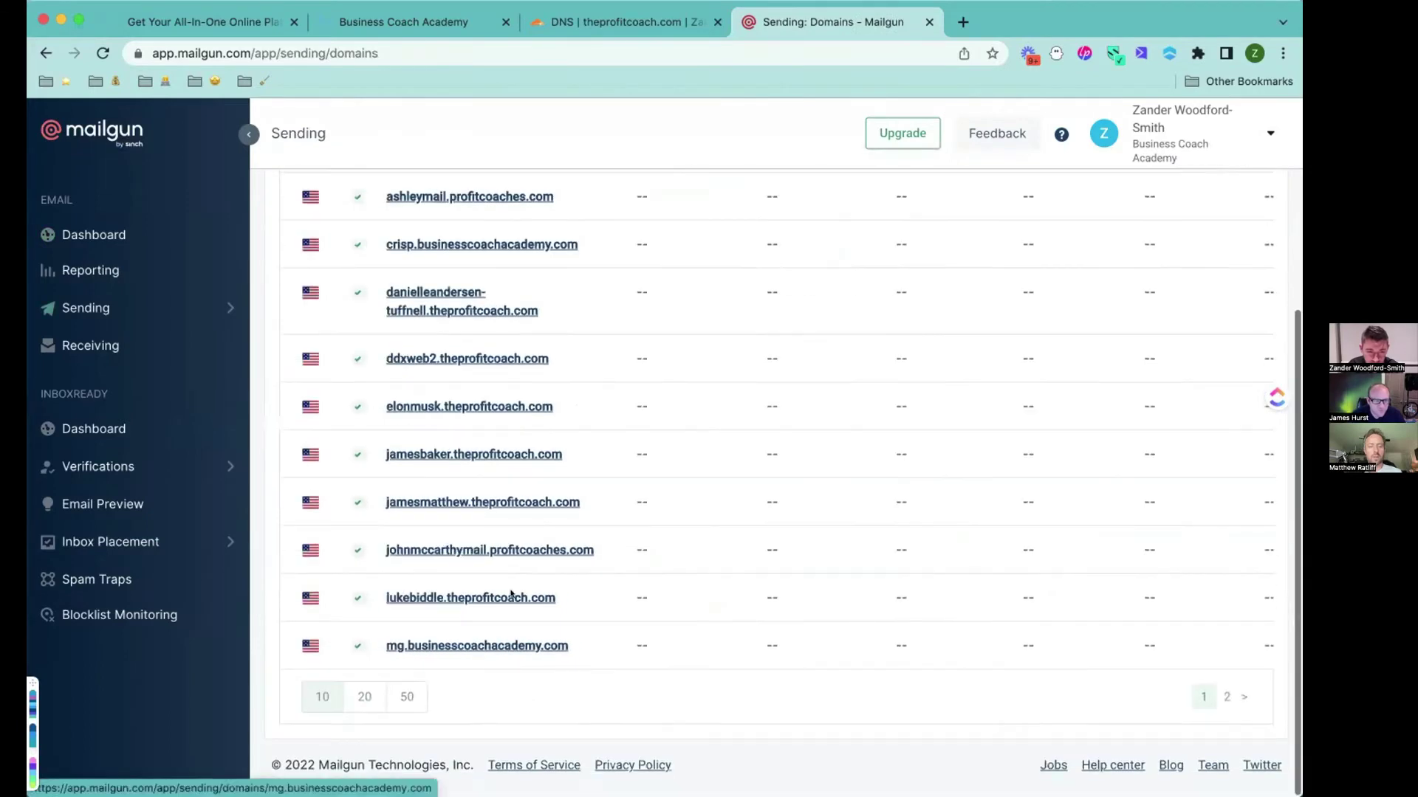
{"action": "scroll", "coordinate": [388, 223], "scroll_direction": "up", "scroll_amount": 3}
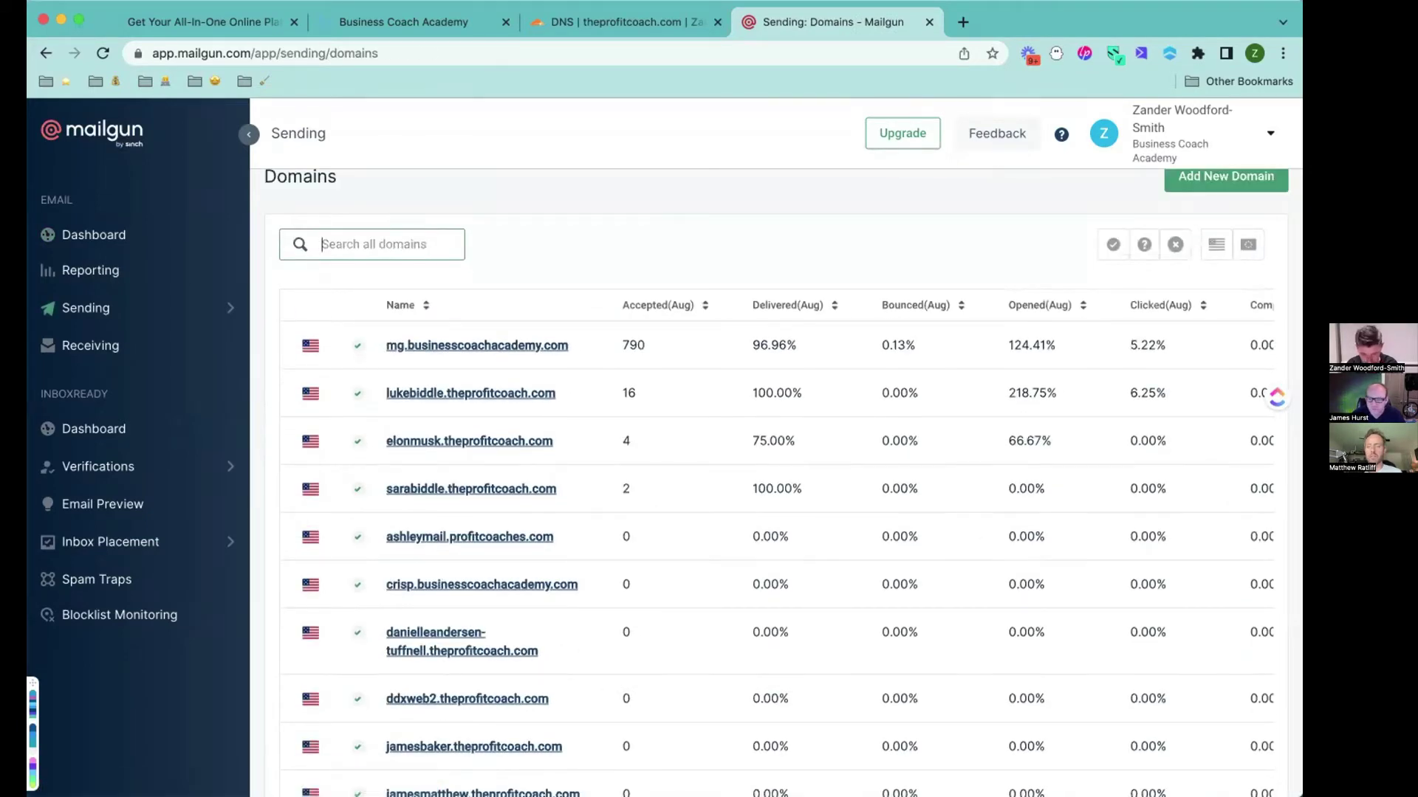
{"action": "type", "text": "tomcruise"}
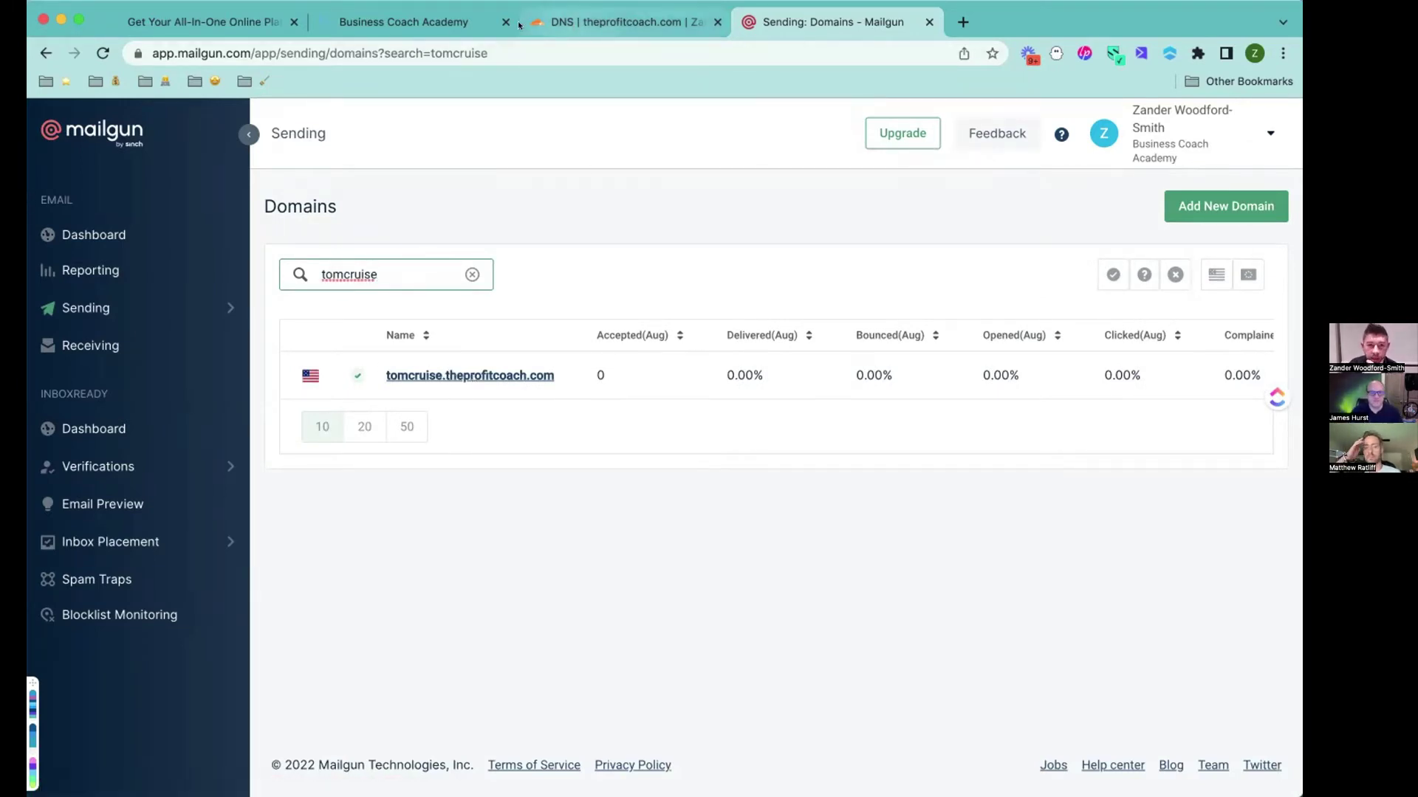
{"action": "left_click", "coordinate": [412, 22]}
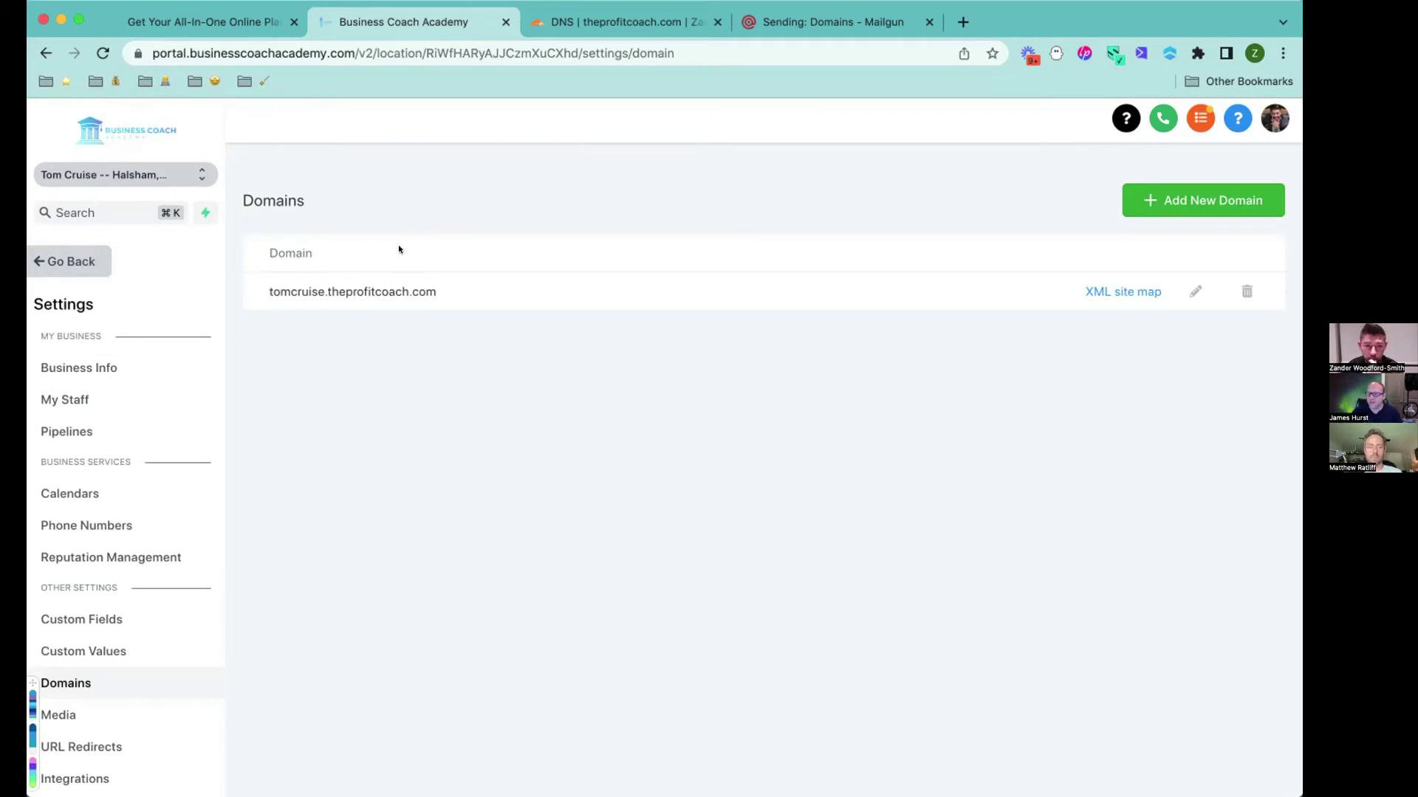
In Contacts, start a new contact and enter its first and last name.
{"action": "left_click", "coordinate": [64, 259]}
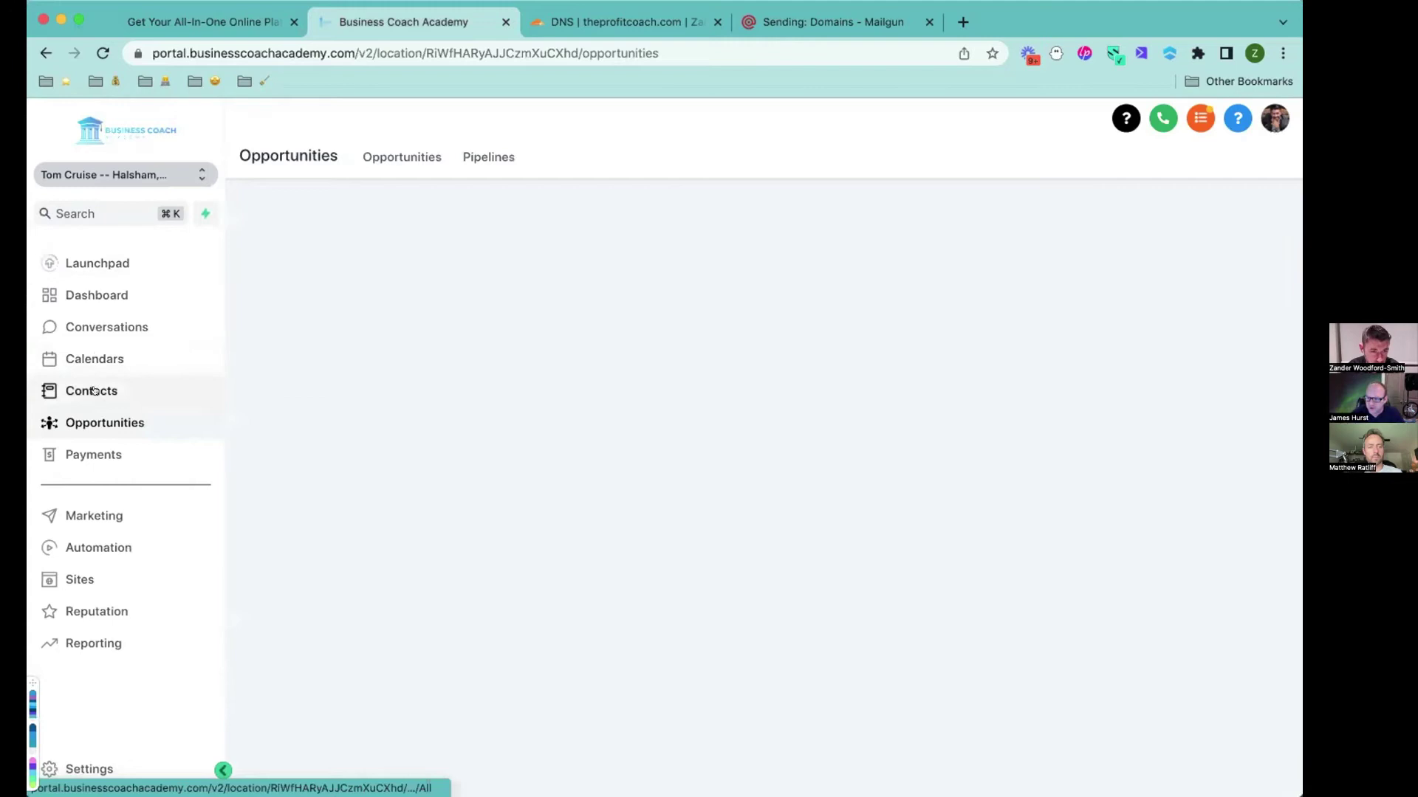
{"action": "left_click", "coordinate": [93, 391]}
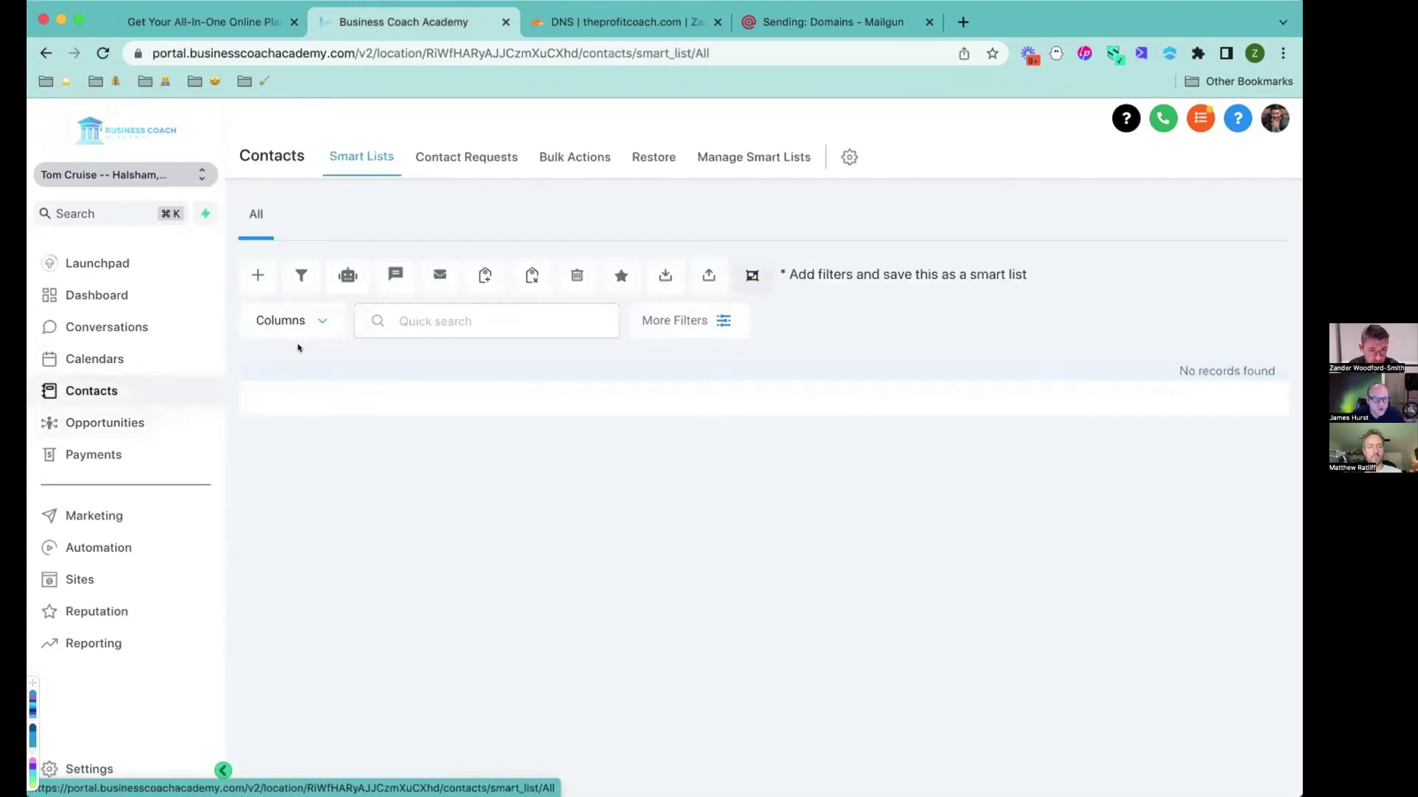
{"action": "left_click", "coordinate": [256, 275]}
{"action": "left_click", "coordinate": [457, 432]}
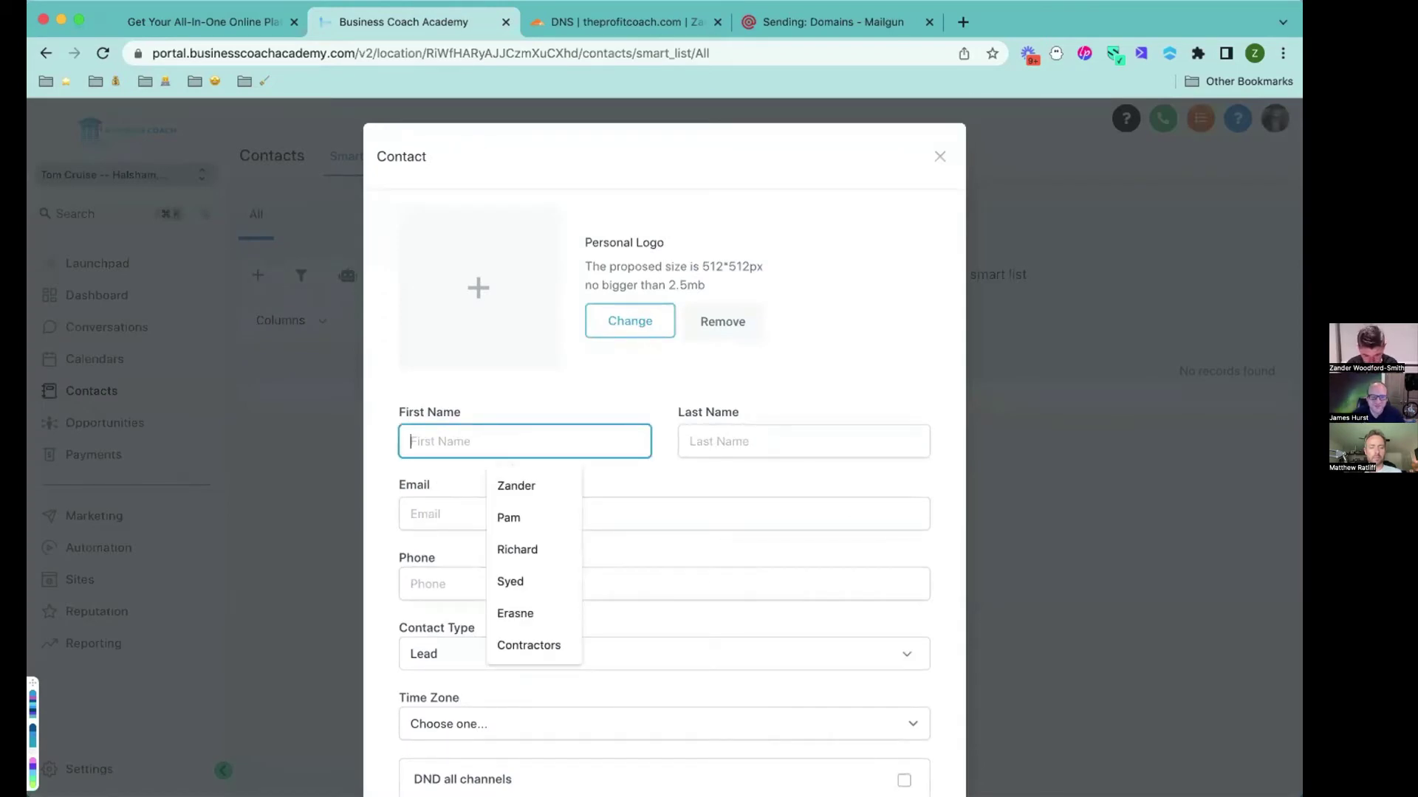
{"action": "key", "text": "Tab"}
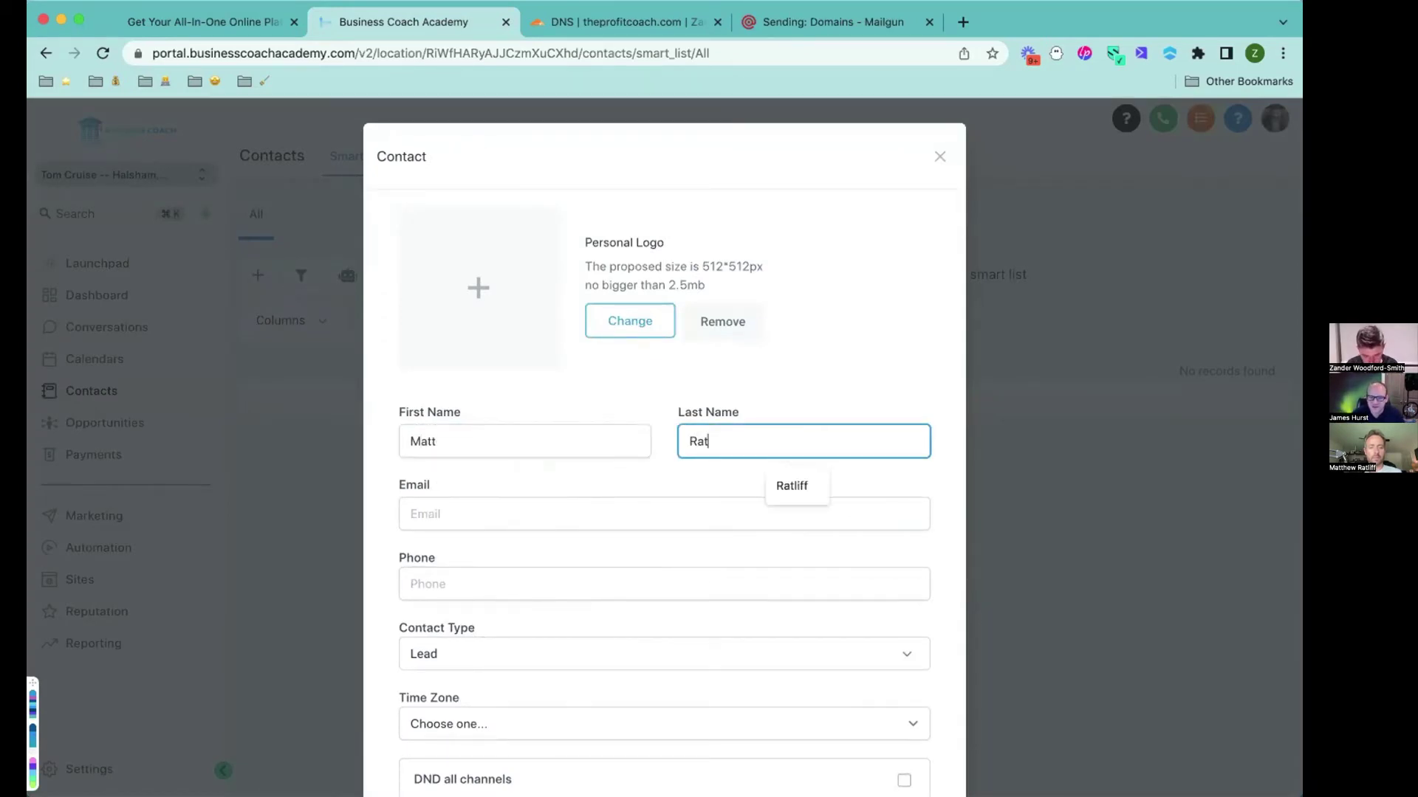
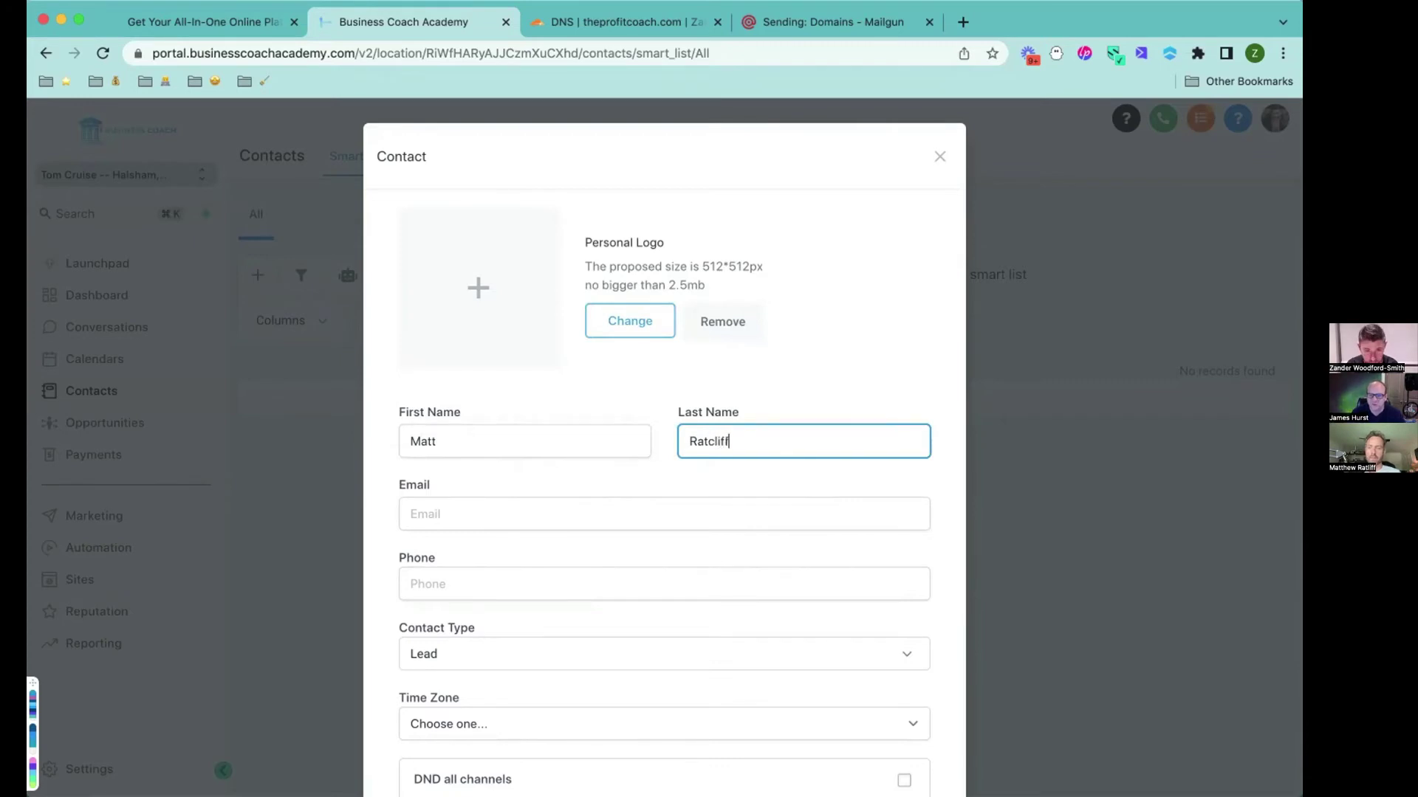
Fill in the contact's email, save the contact, and open an email composer for it.
{"action": "left_click", "coordinate": [446, 504]}
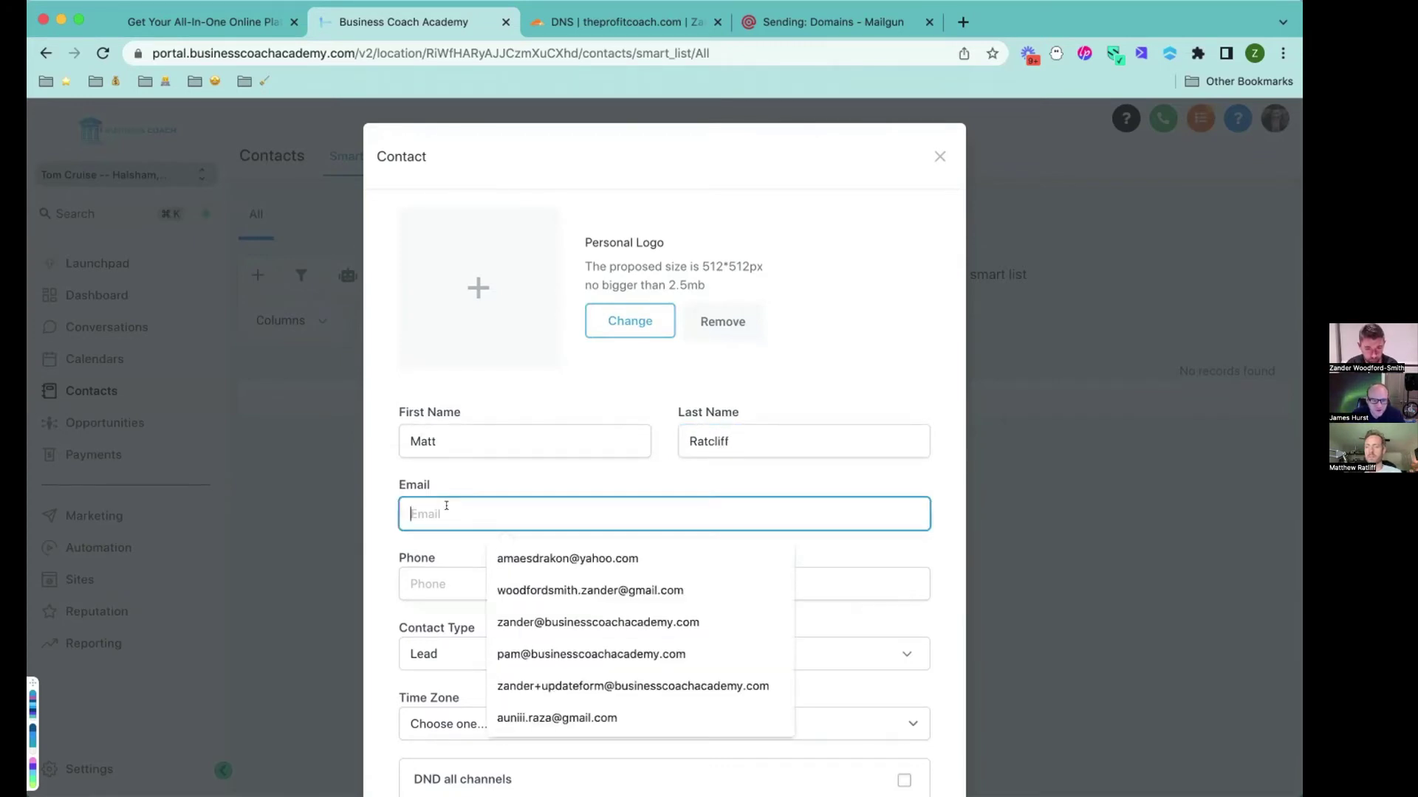
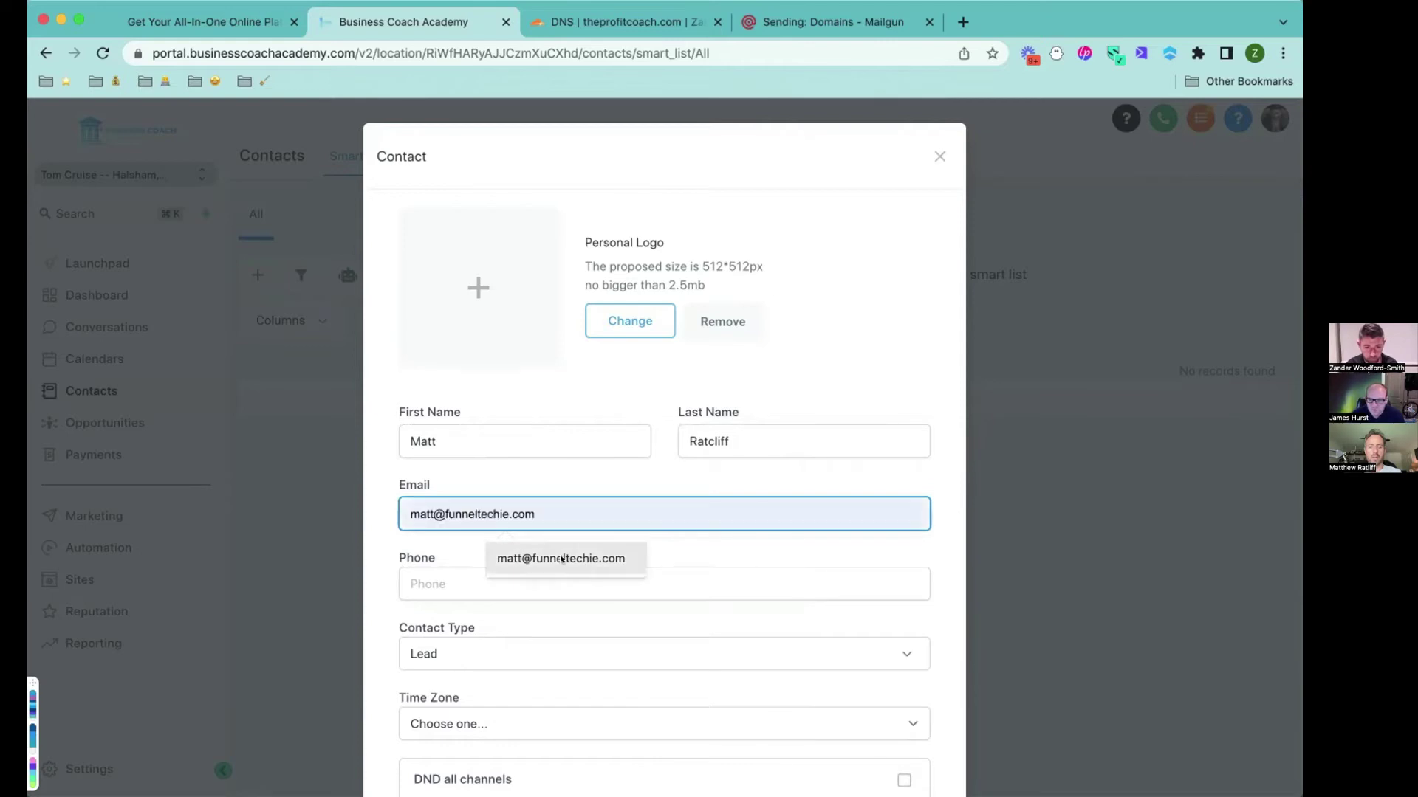
{"action": "left_click", "coordinate": [561, 559]}
{"action": "scroll", "coordinate": [668, 557], "scroll_direction": "down", "scroll_amount": 3}
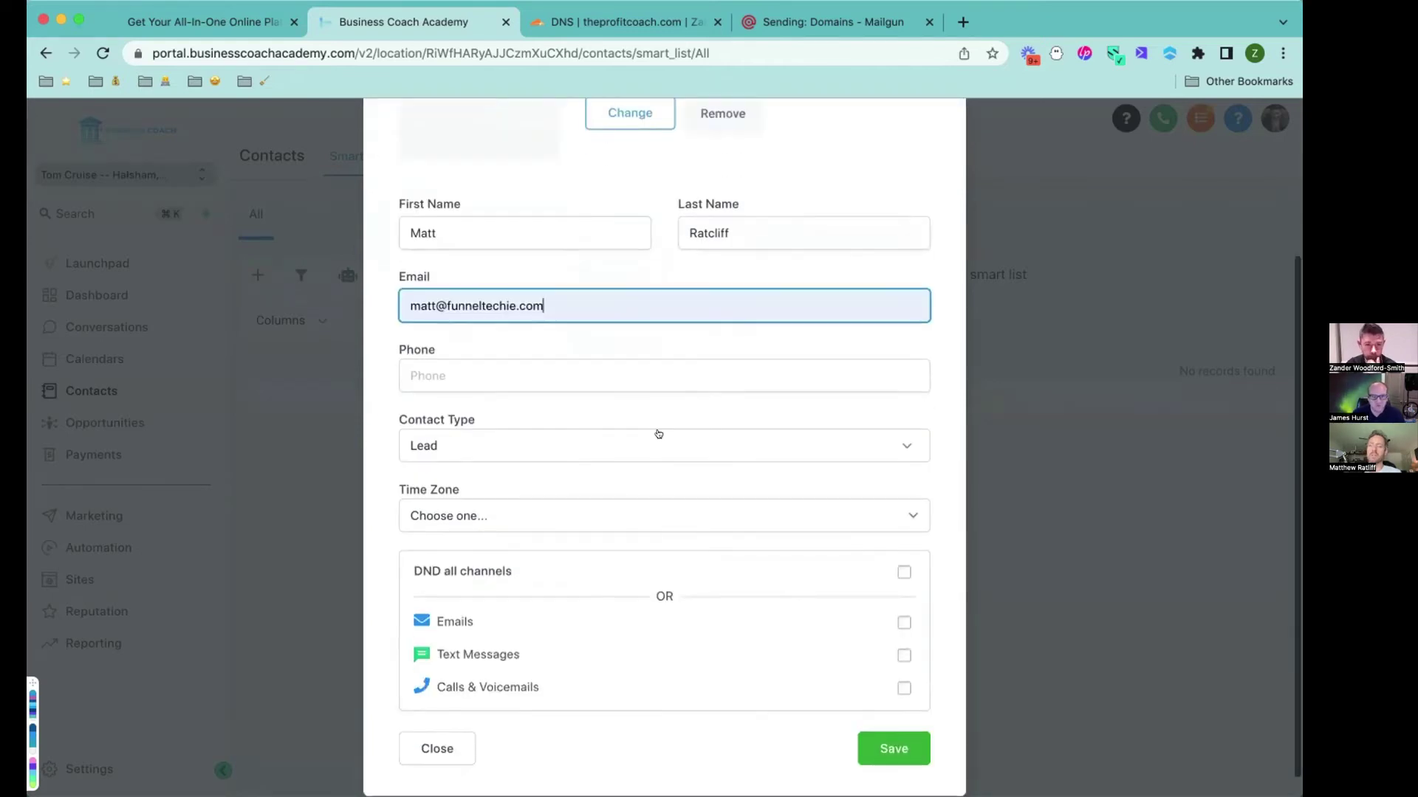
{"action": "left_click", "coordinate": [896, 724]}
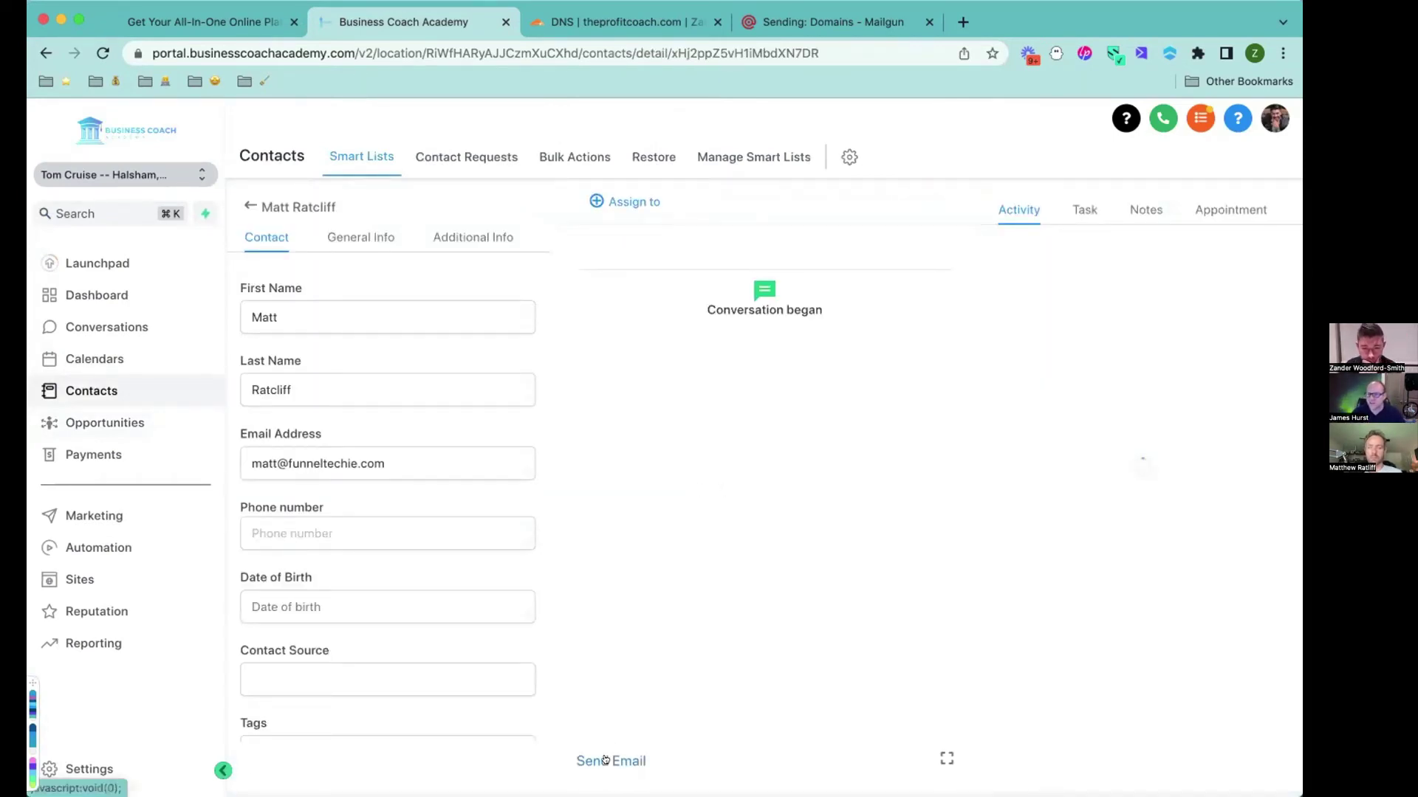
{"action": "left_click", "coordinate": [604, 761]}
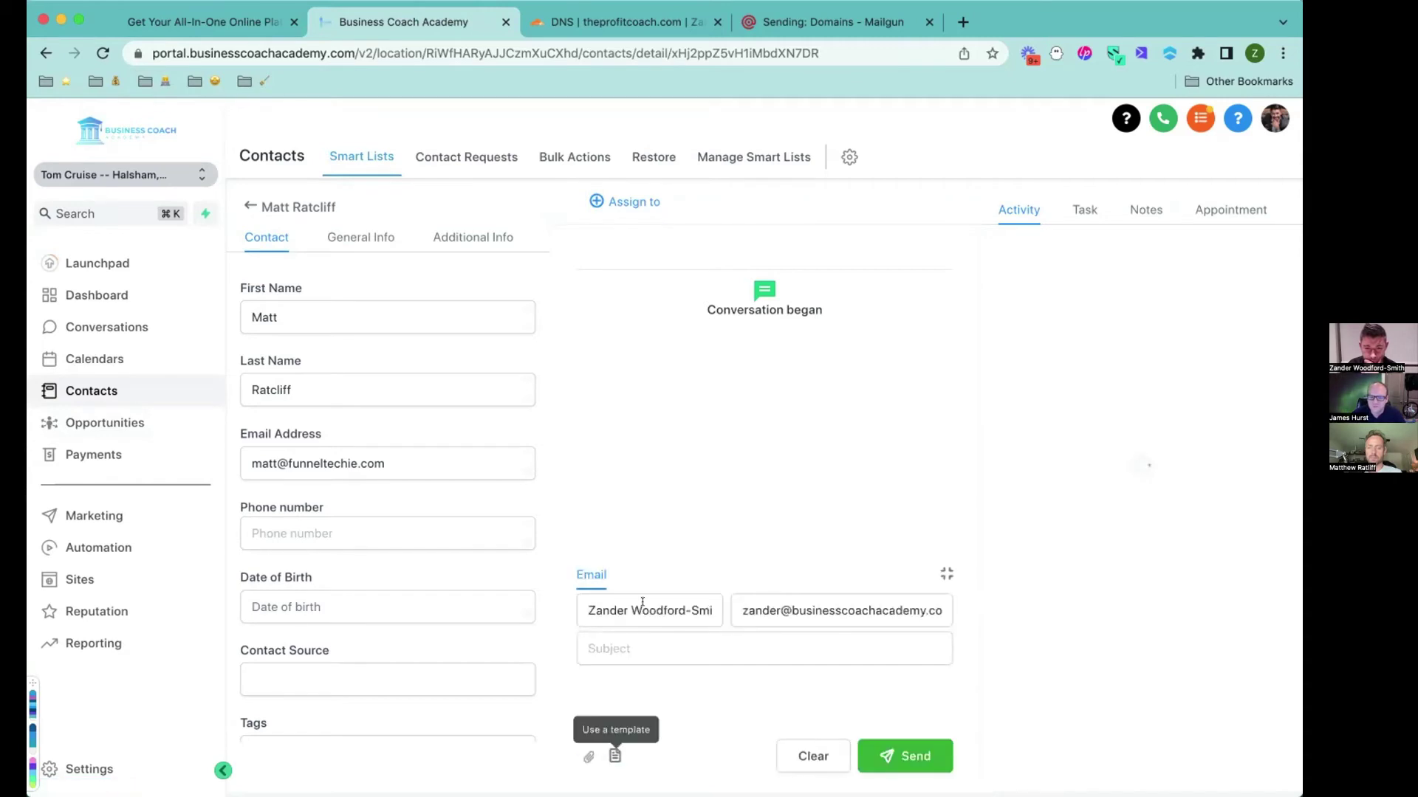
{"action": "left_click", "coordinate": [644, 610]}
Set the sender name and a sending address on tomcruise.theprofitcoach.com.
{"action": "type", "text": "Tom Cruise"}
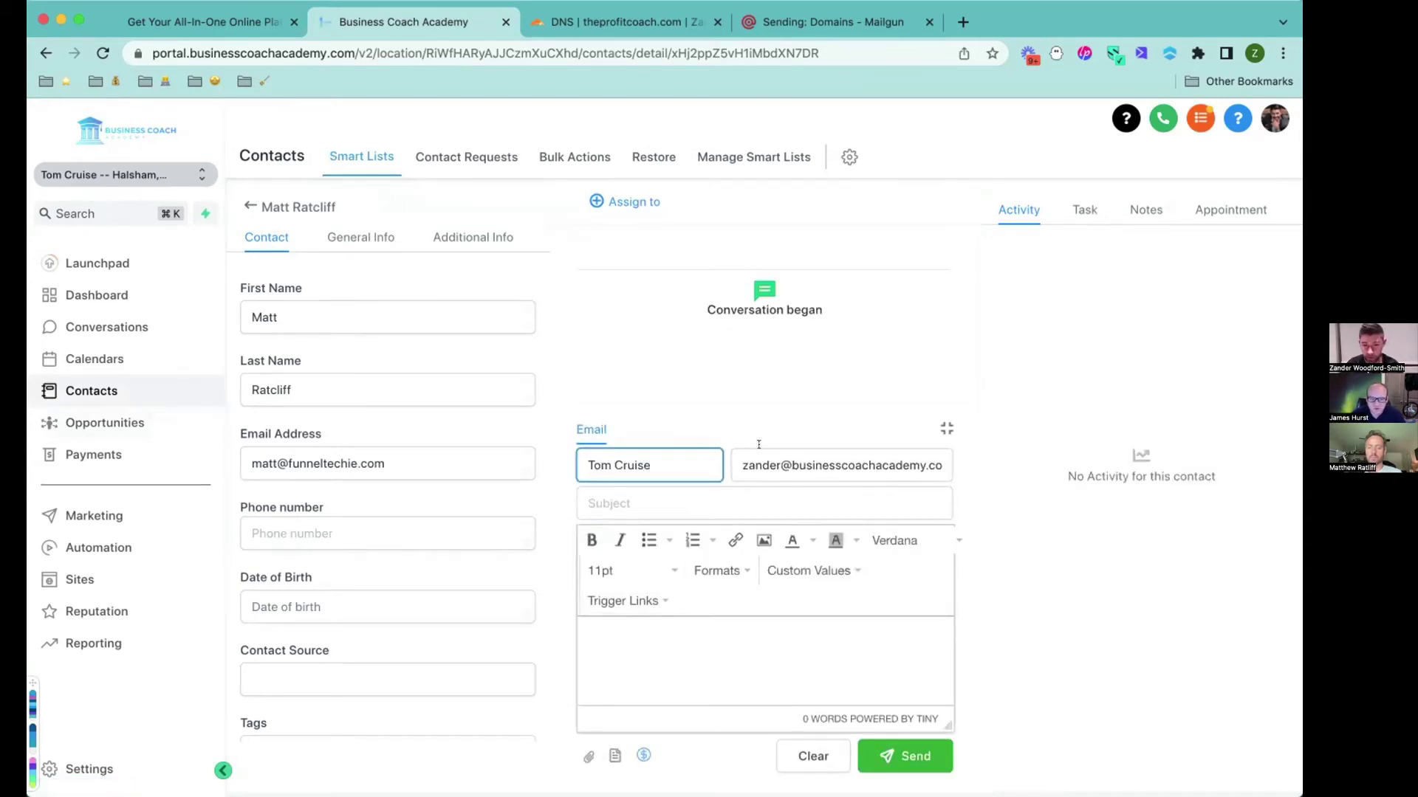
{"action": "left_click", "coordinate": [756, 451]}
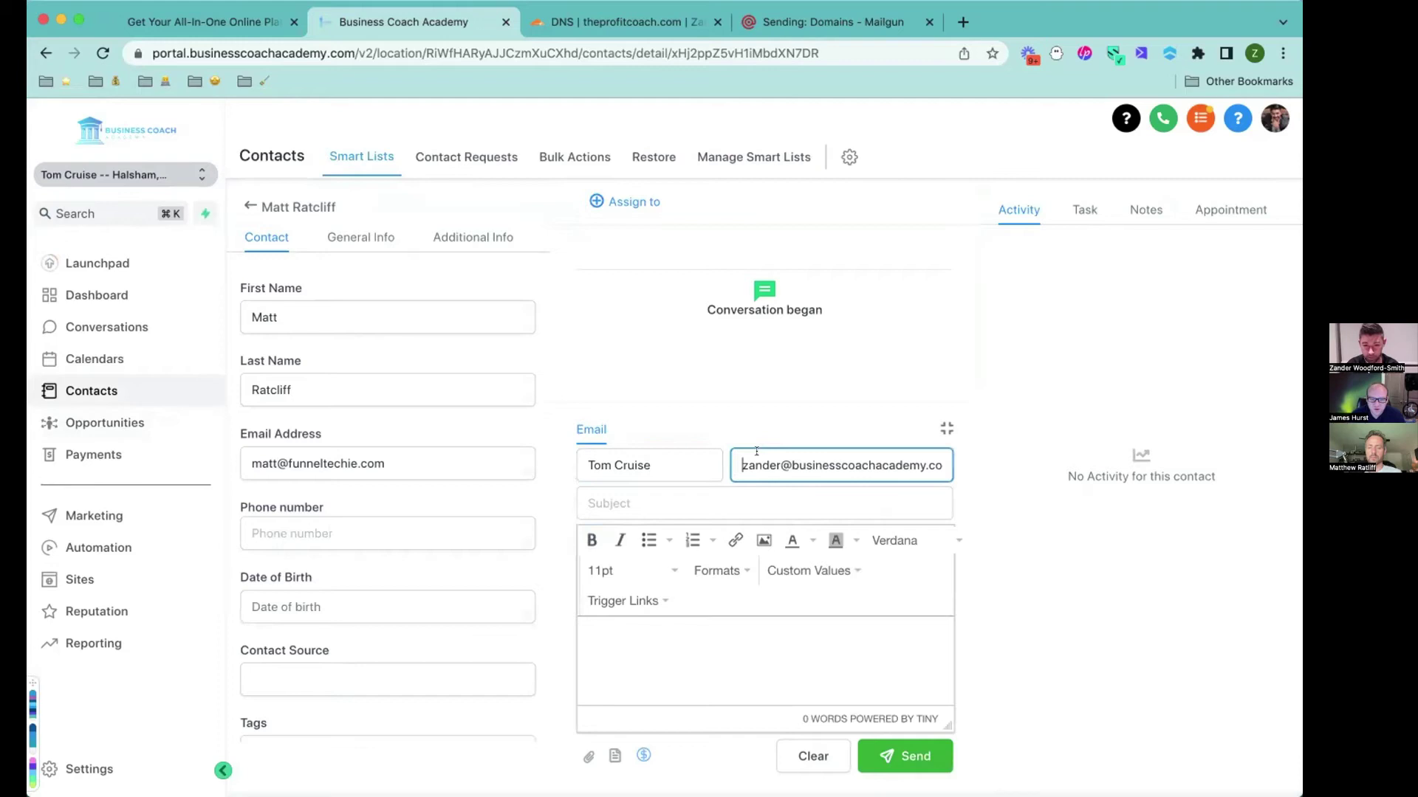
{"action": "key", "text": "super+a"}
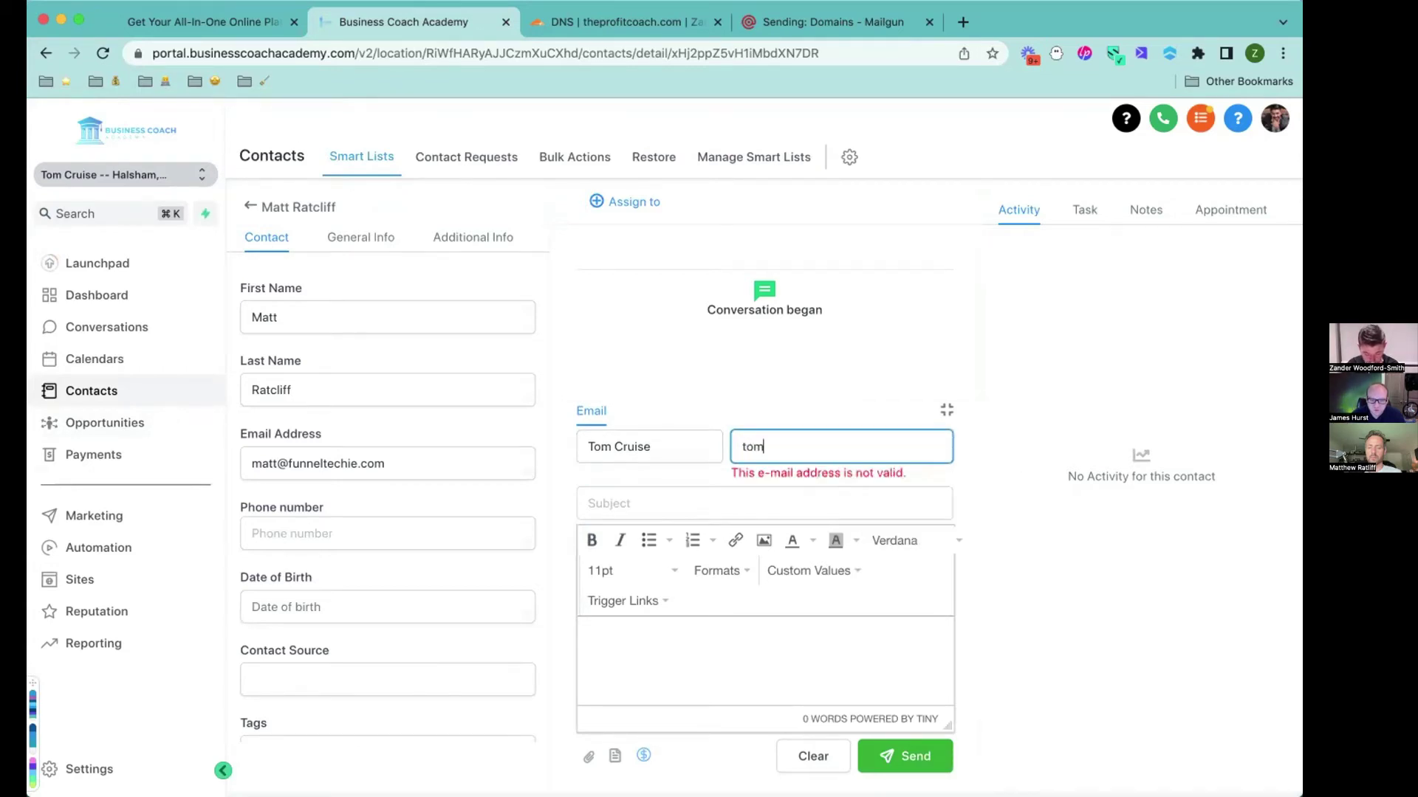
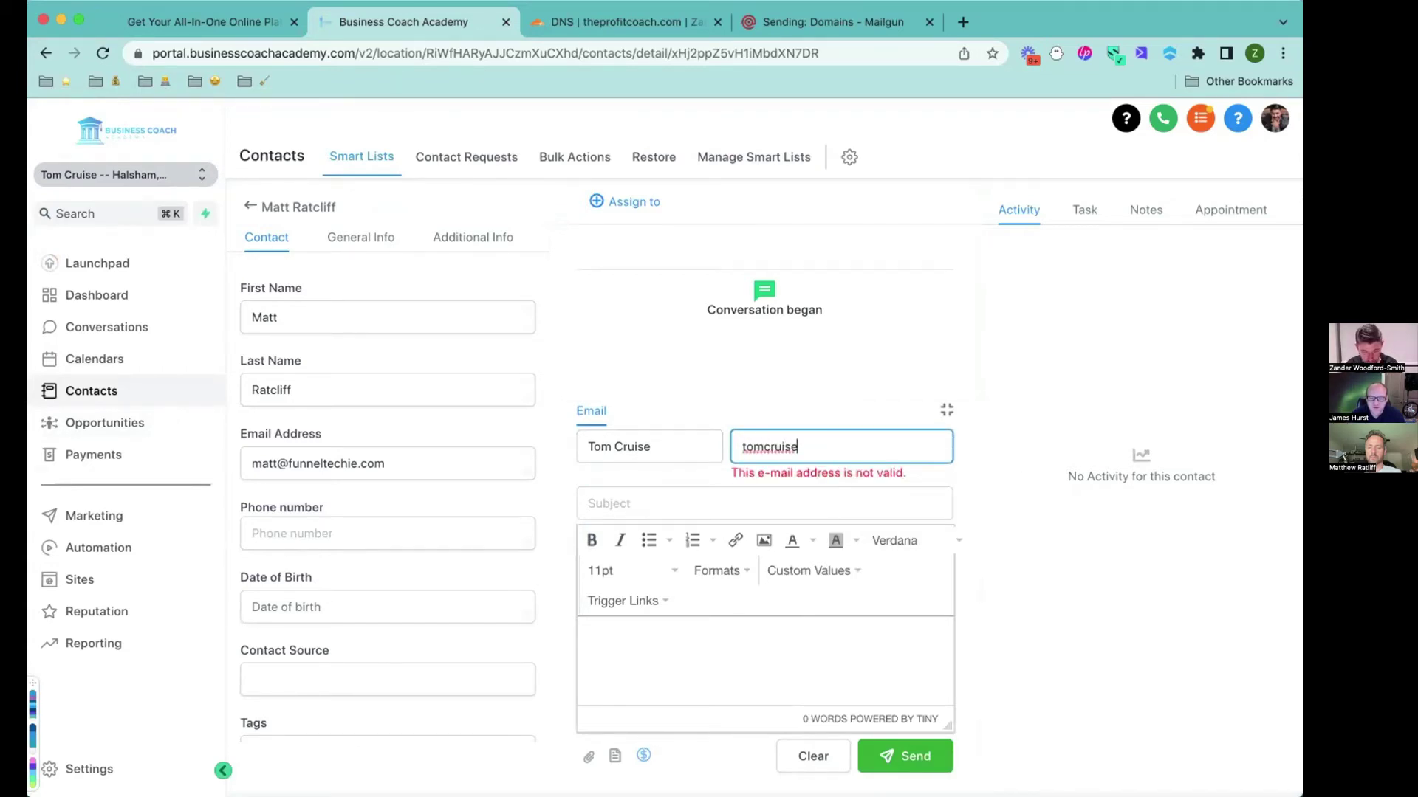
{"action": "double_click", "coordinate": [781, 445]}
{"action": "key", "text": "BackSpace"}
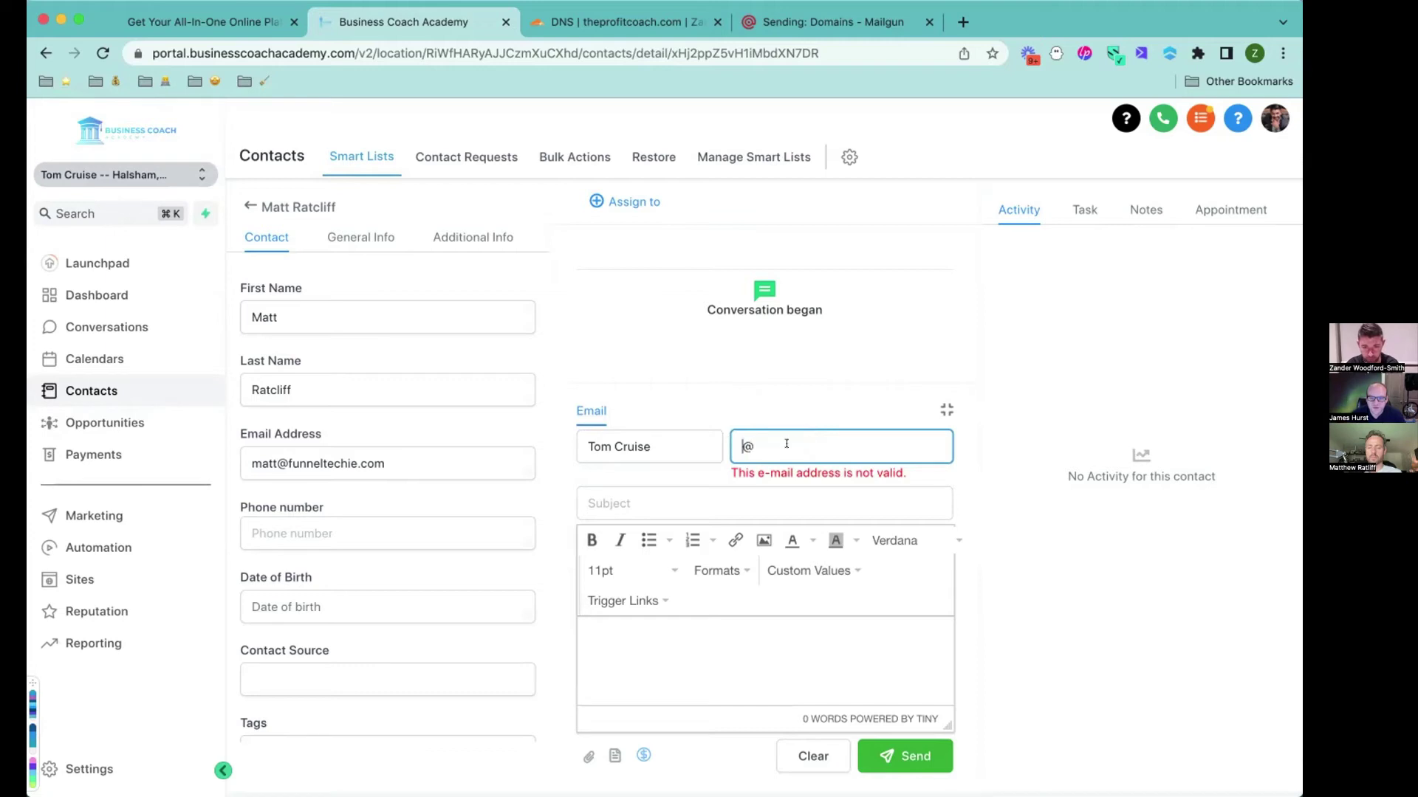
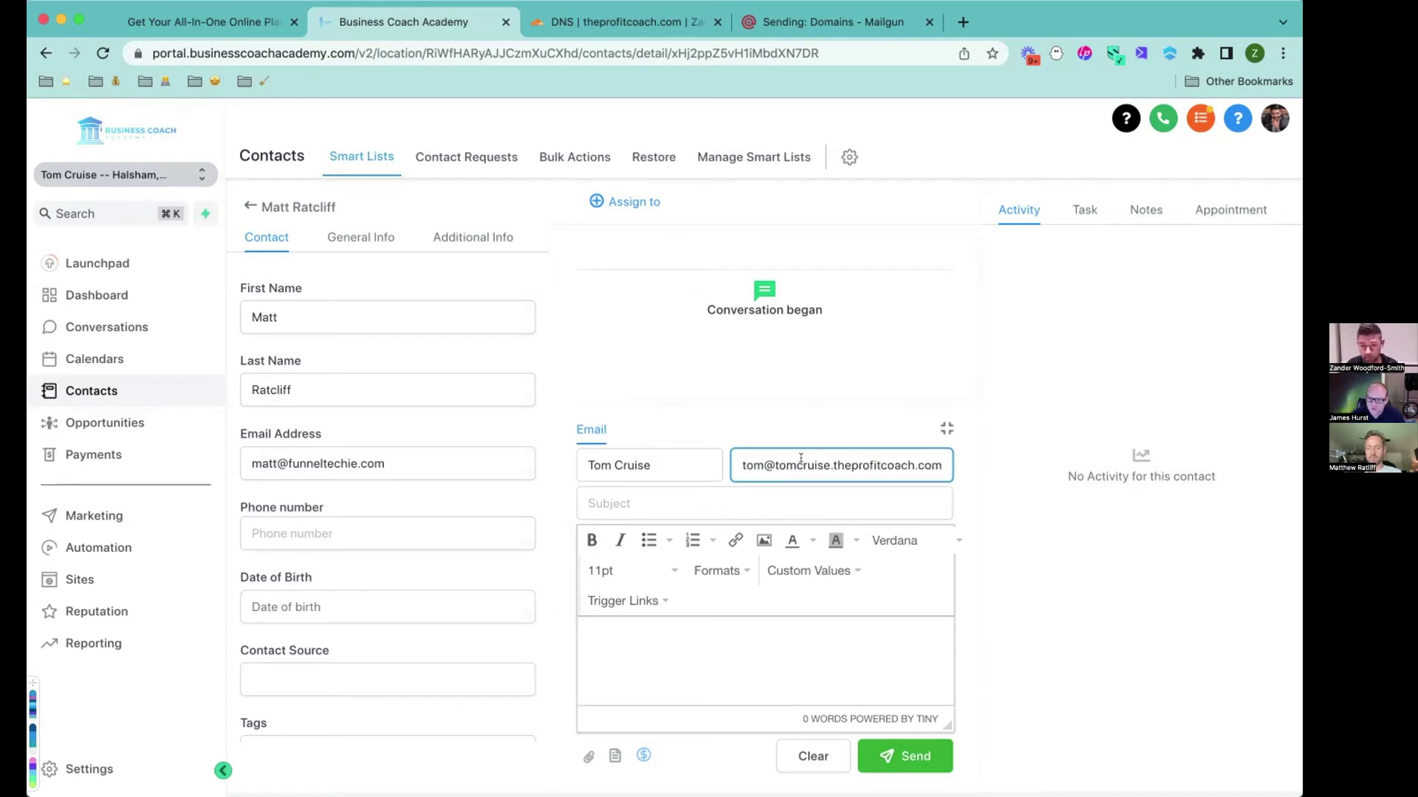
{"action": "double_click", "coordinate": [827, 462]}
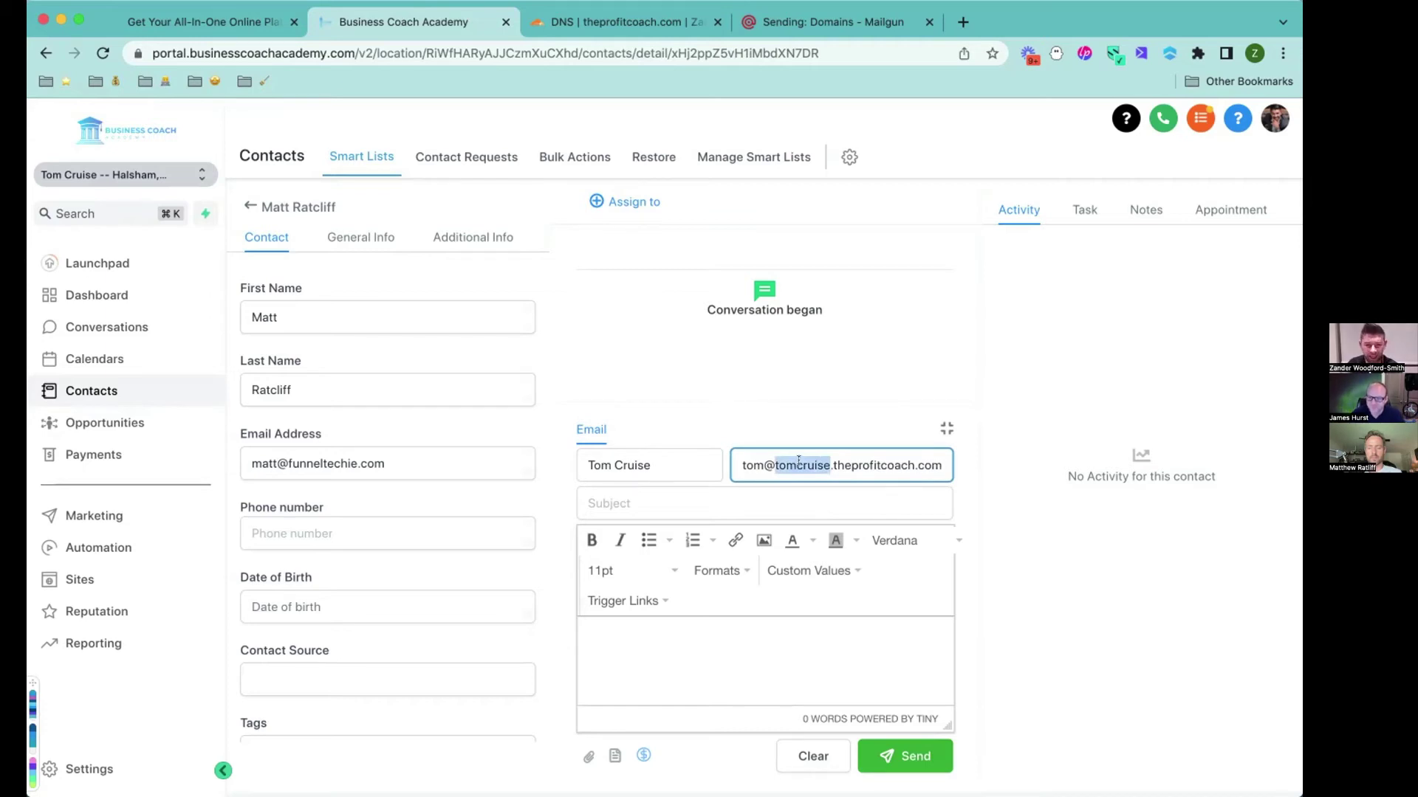
Enter subject 'How cool and FAST is this!' and body 'This is nuts!', then send.
{"action": "left_click", "coordinate": [743, 502]}
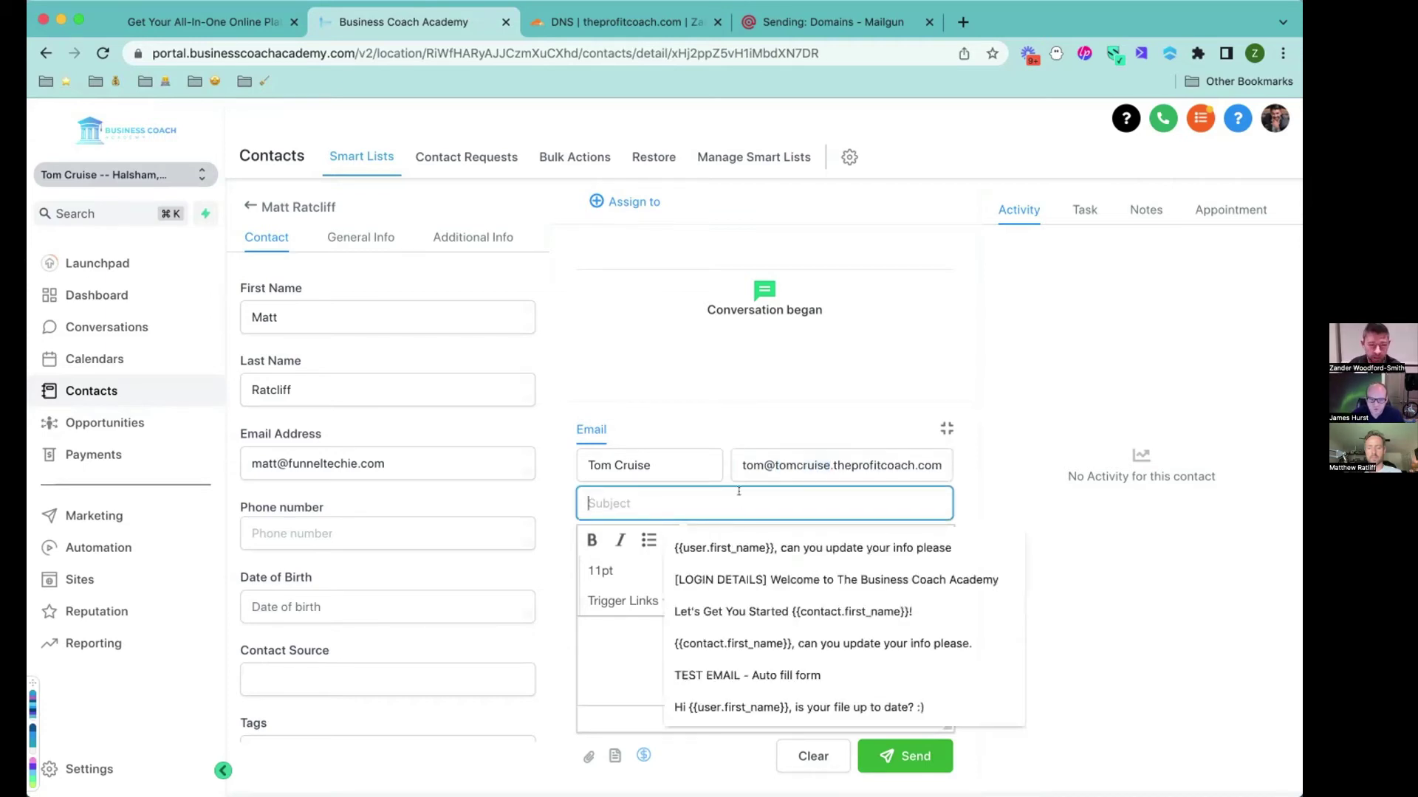
{"action": "left_click", "coordinate": [659, 418]}
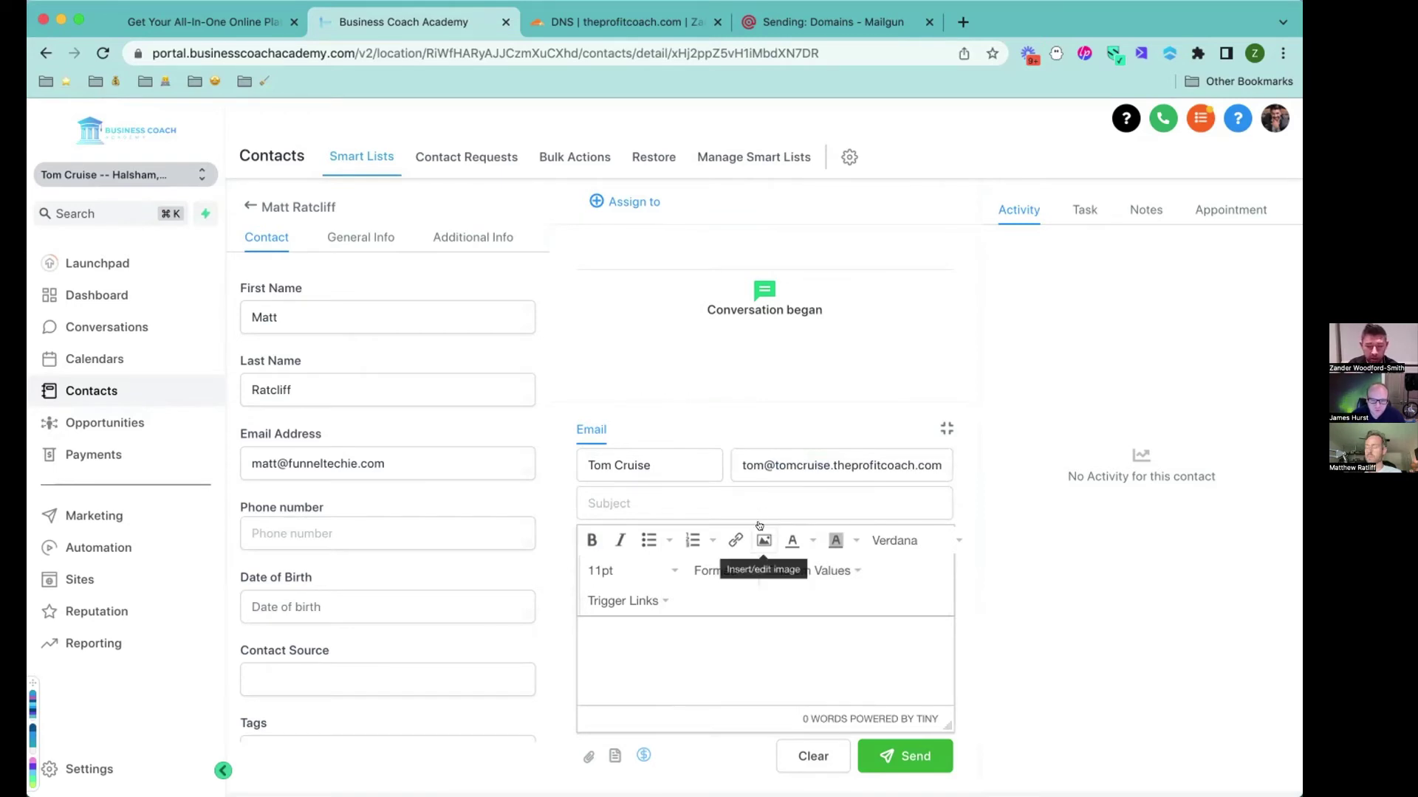
{"action": "left_click", "coordinate": [698, 493]}
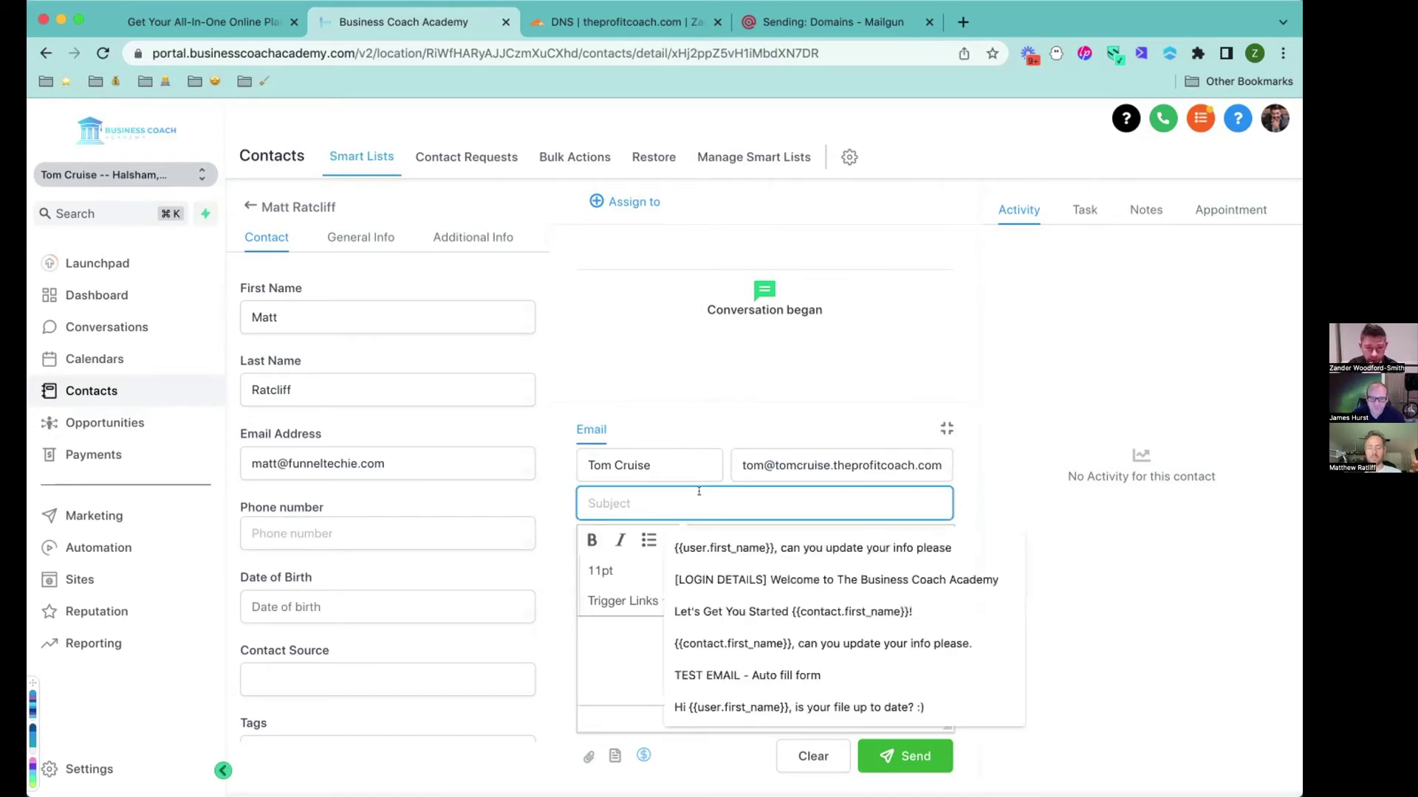
{"action": "type", "text": "How co"}
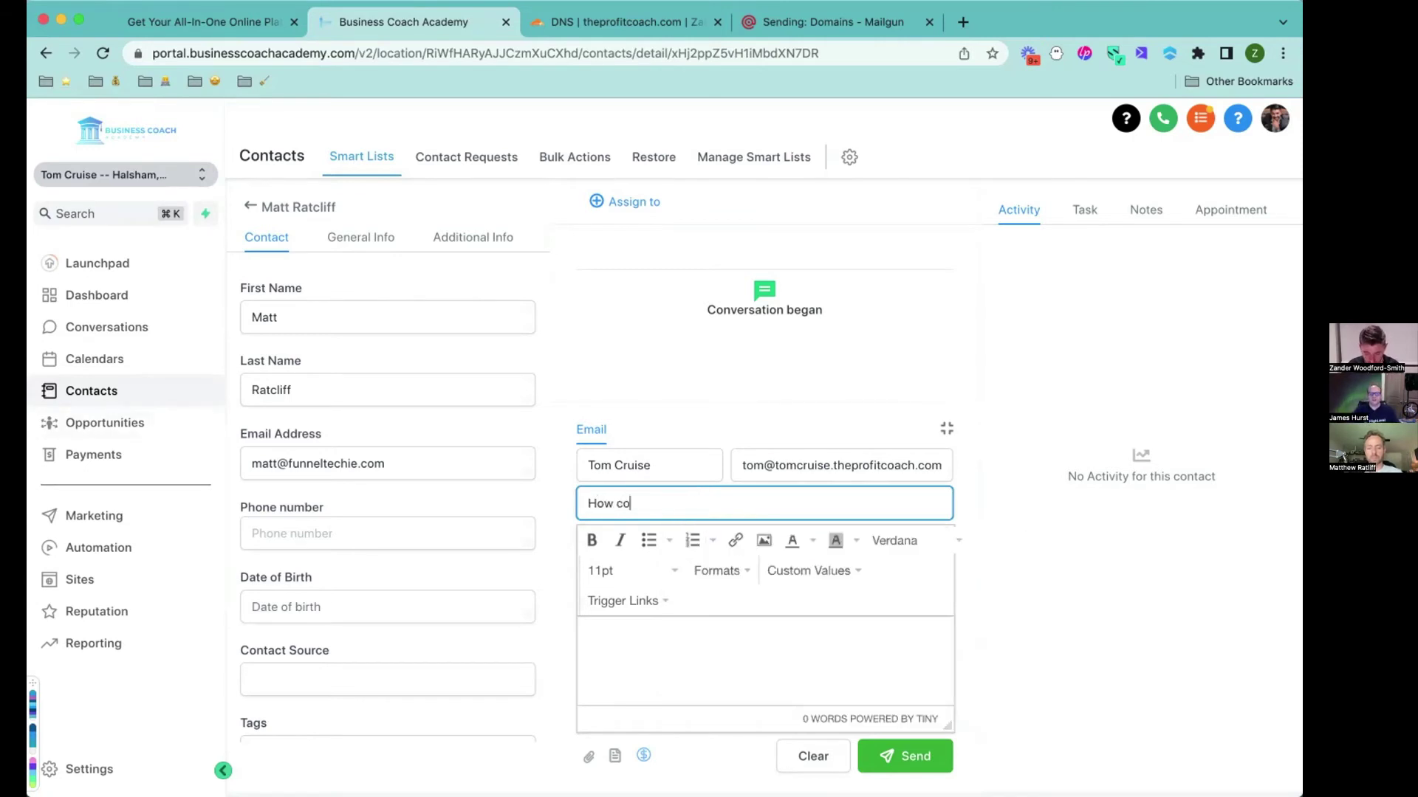
{"action": "type", "text": "ol and FAST is this!"}
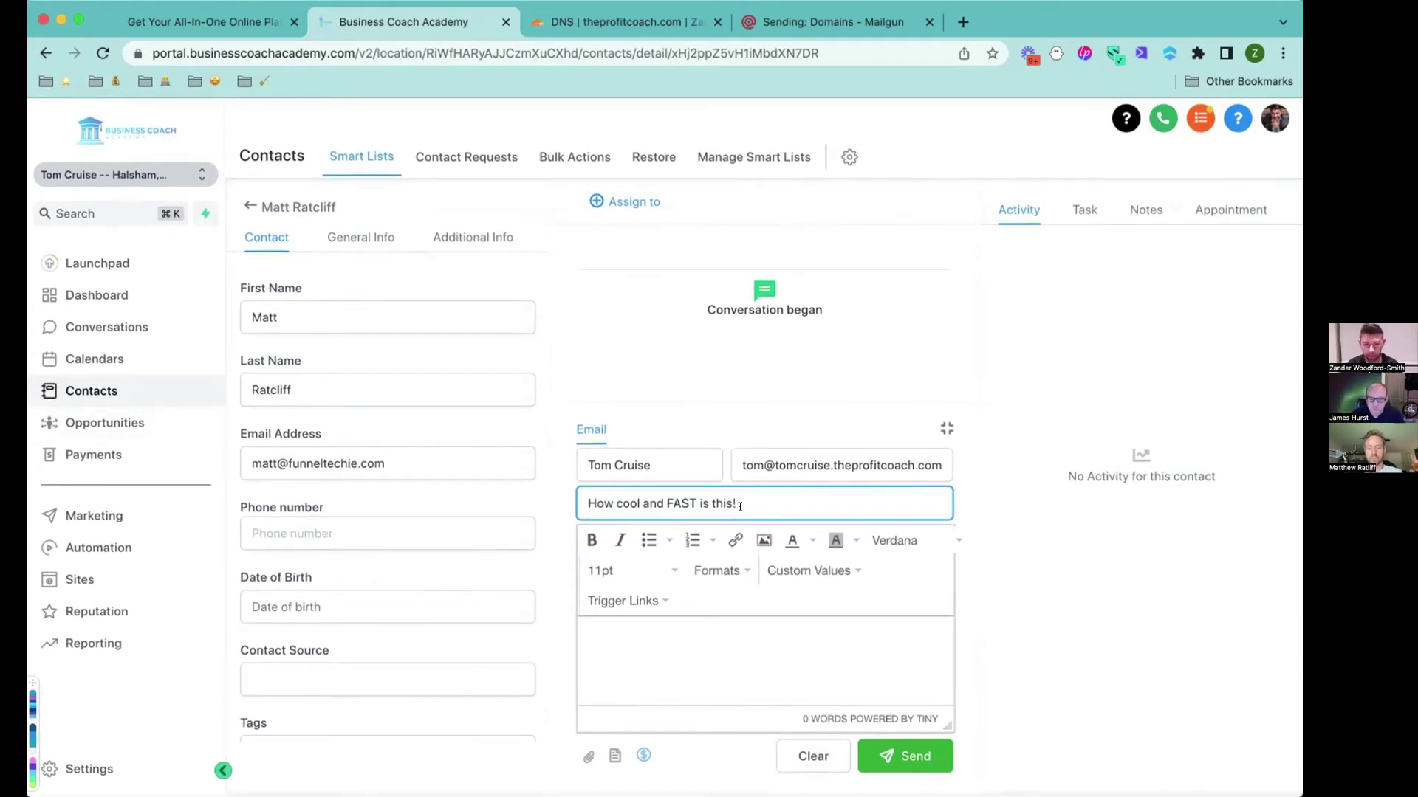
{"action": "left_click", "coordinate": [714, 632]}
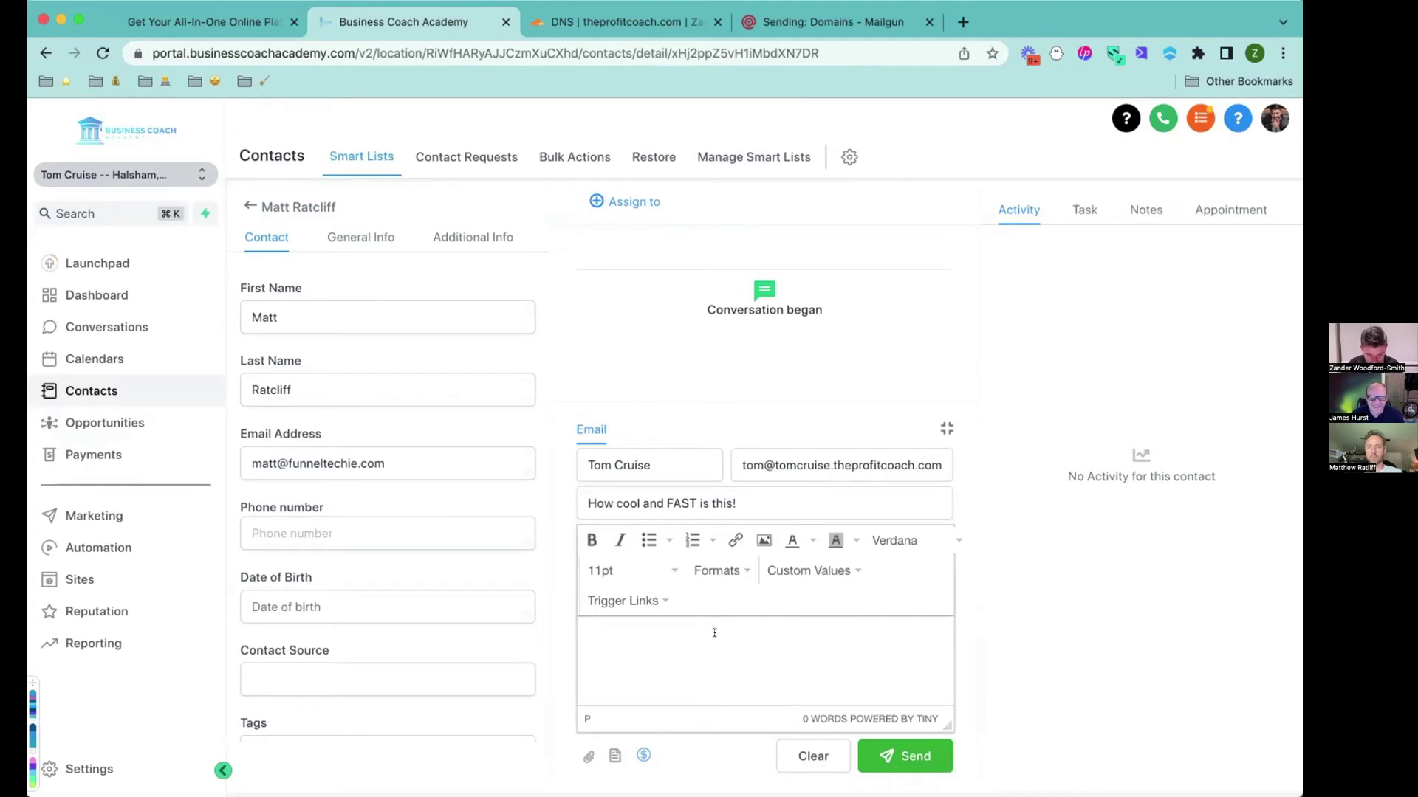
{"action": "type", "text": "This is nuts!"}
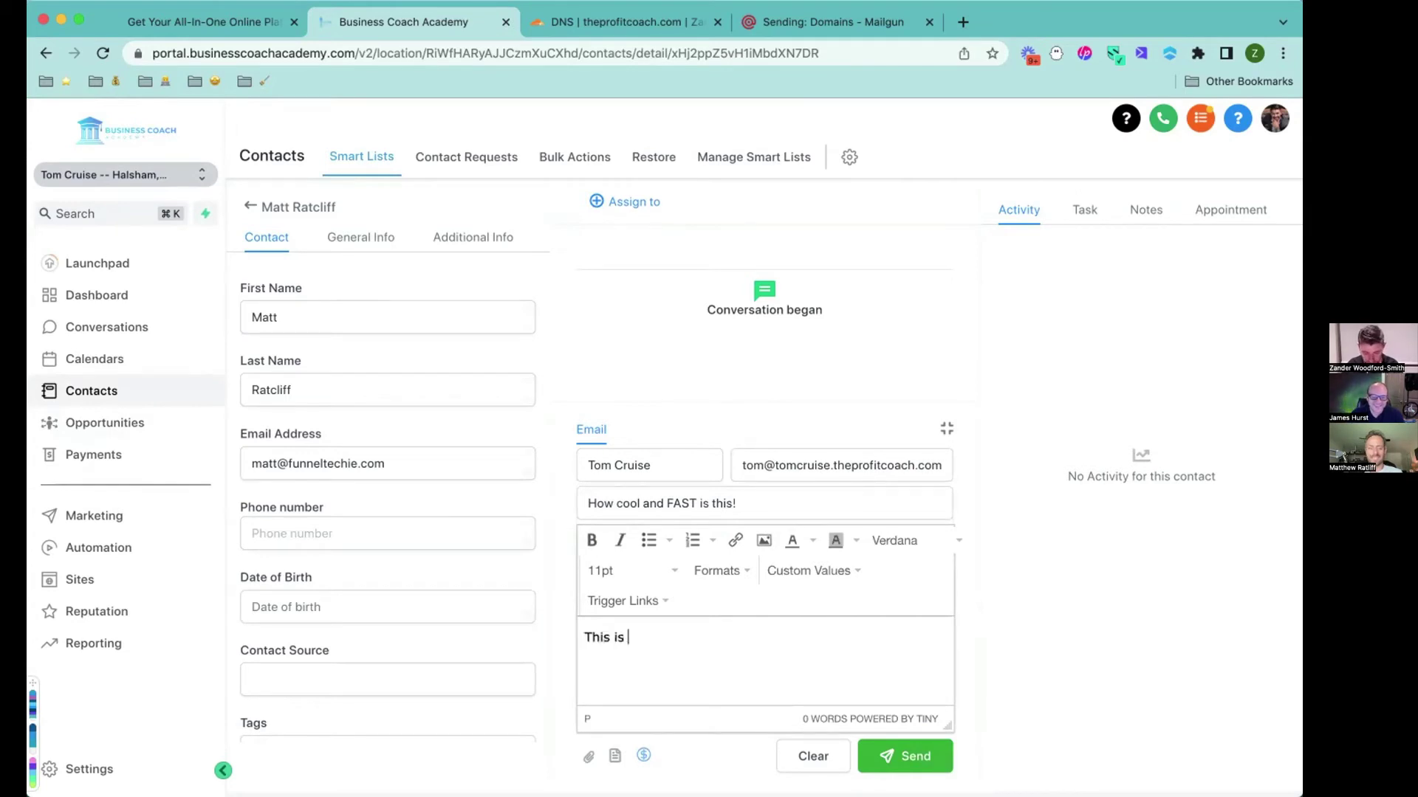
{"action": "left_click", "coordinate": [902, 751]}
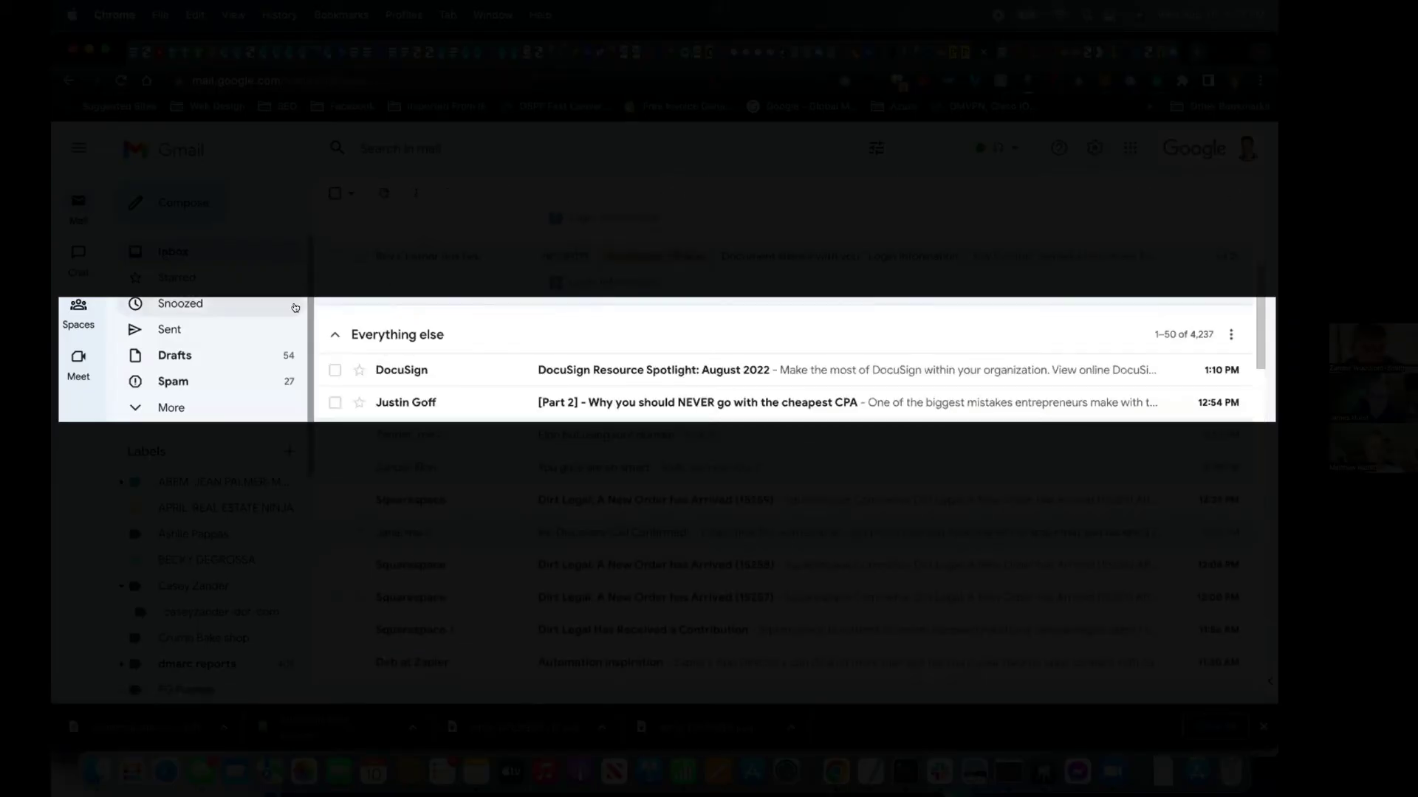
Refresh the Gmail inbox and open the 'How cool and FAST is this!' test email.
{"action": "left_click", "coordinate": [190, 252]}
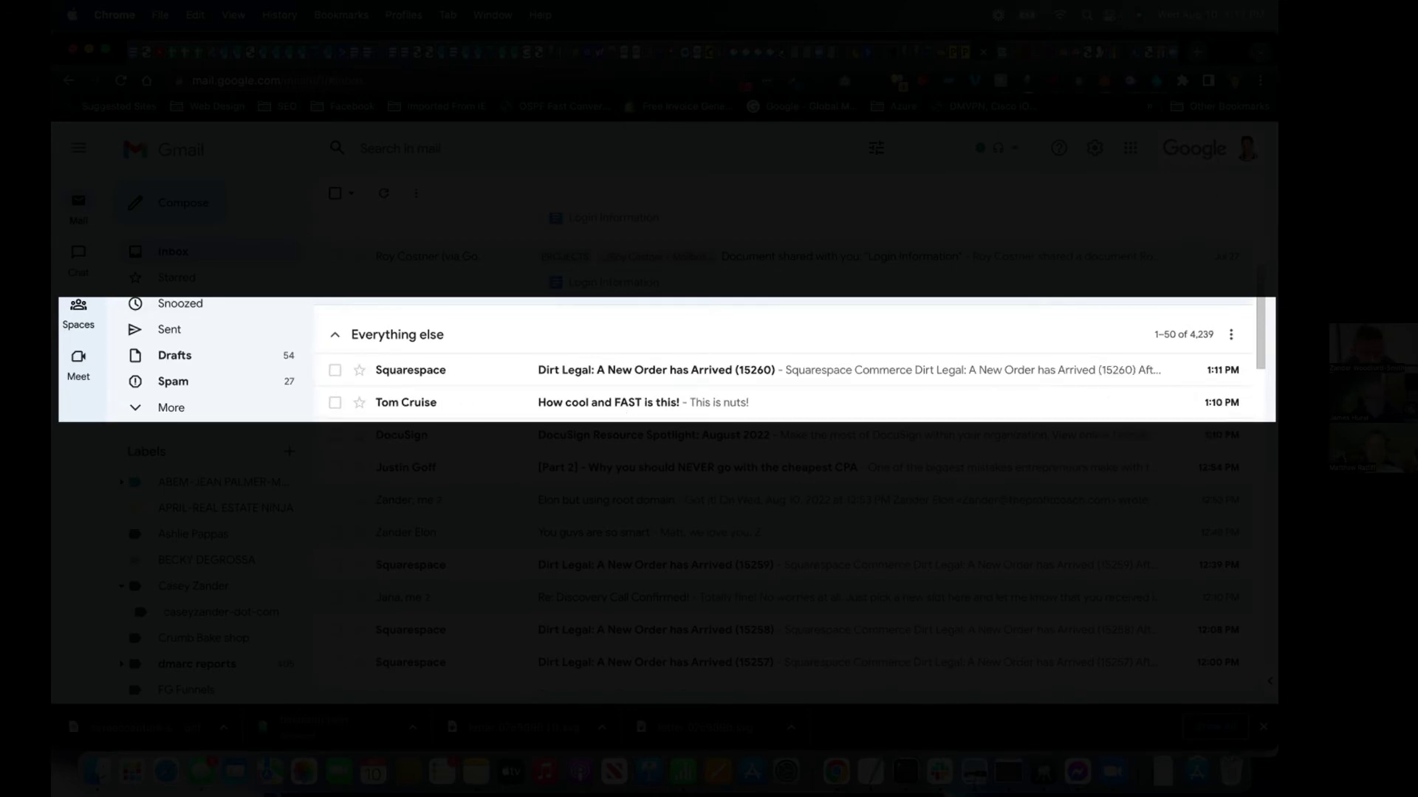
{"action": "left_click", "coordinate": [399, 402]}
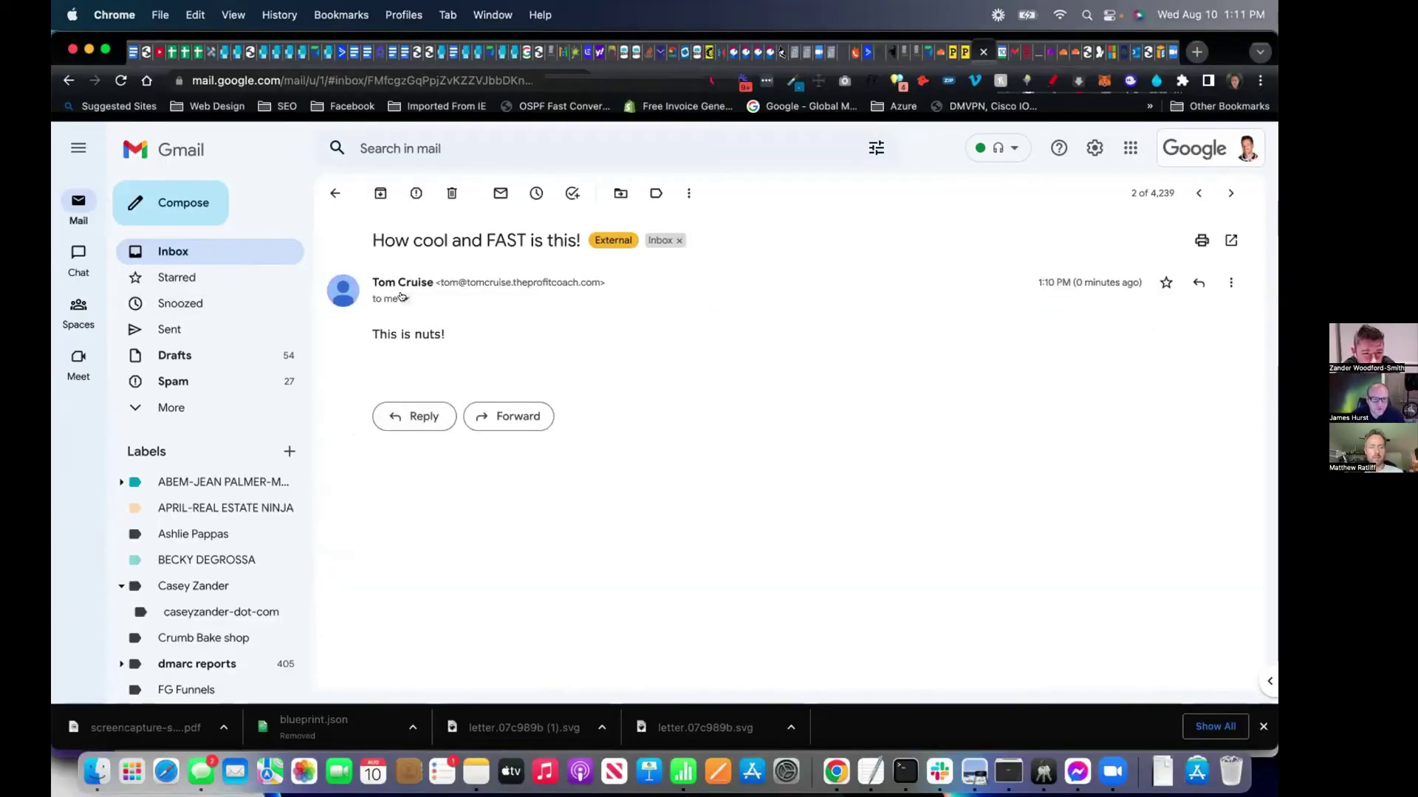
Inspect the email's sender details, highlighting the mailed-by and signed-by domains.
{"action": "left_click", "coordinate": [402, 298]}
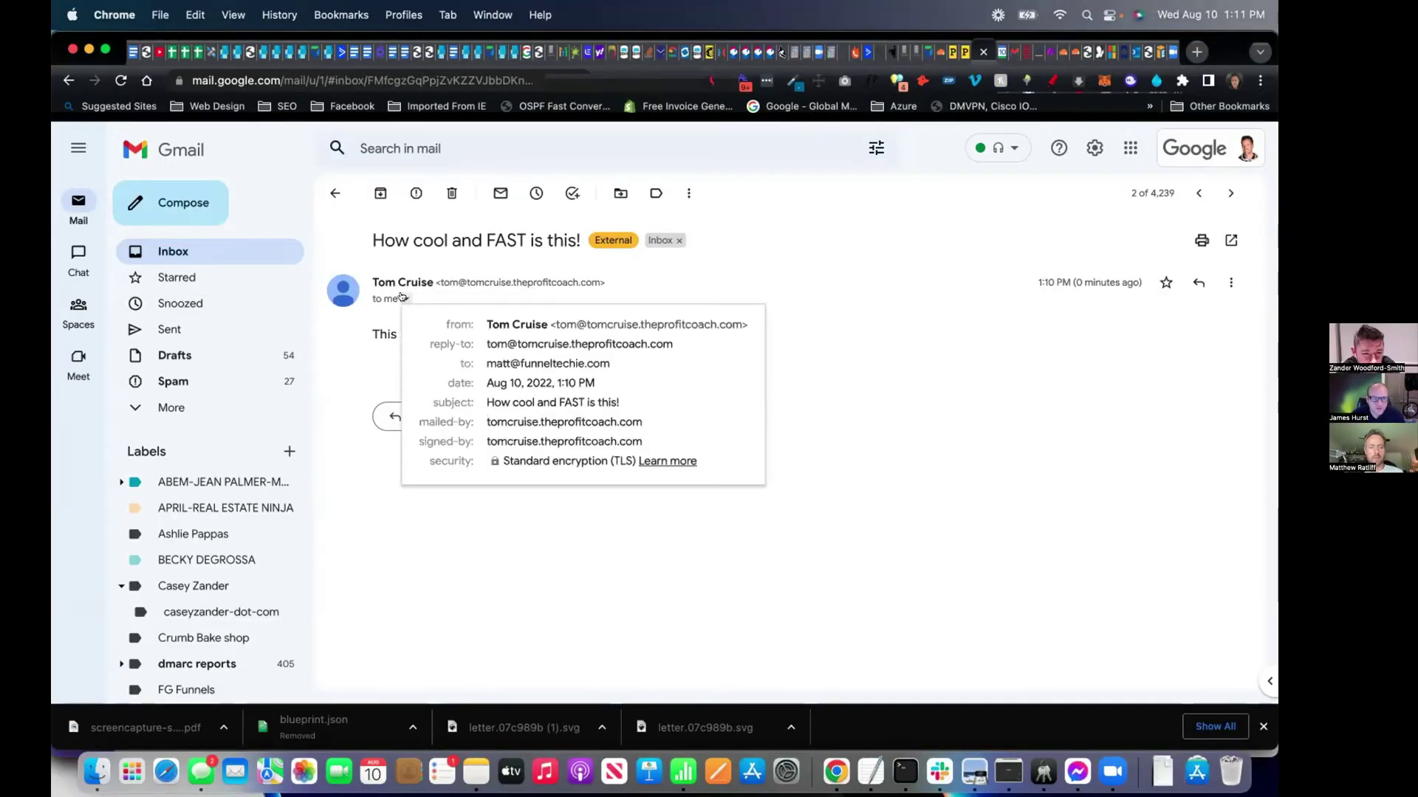
{"action": "double_click", "coordinate": [618, 422]}
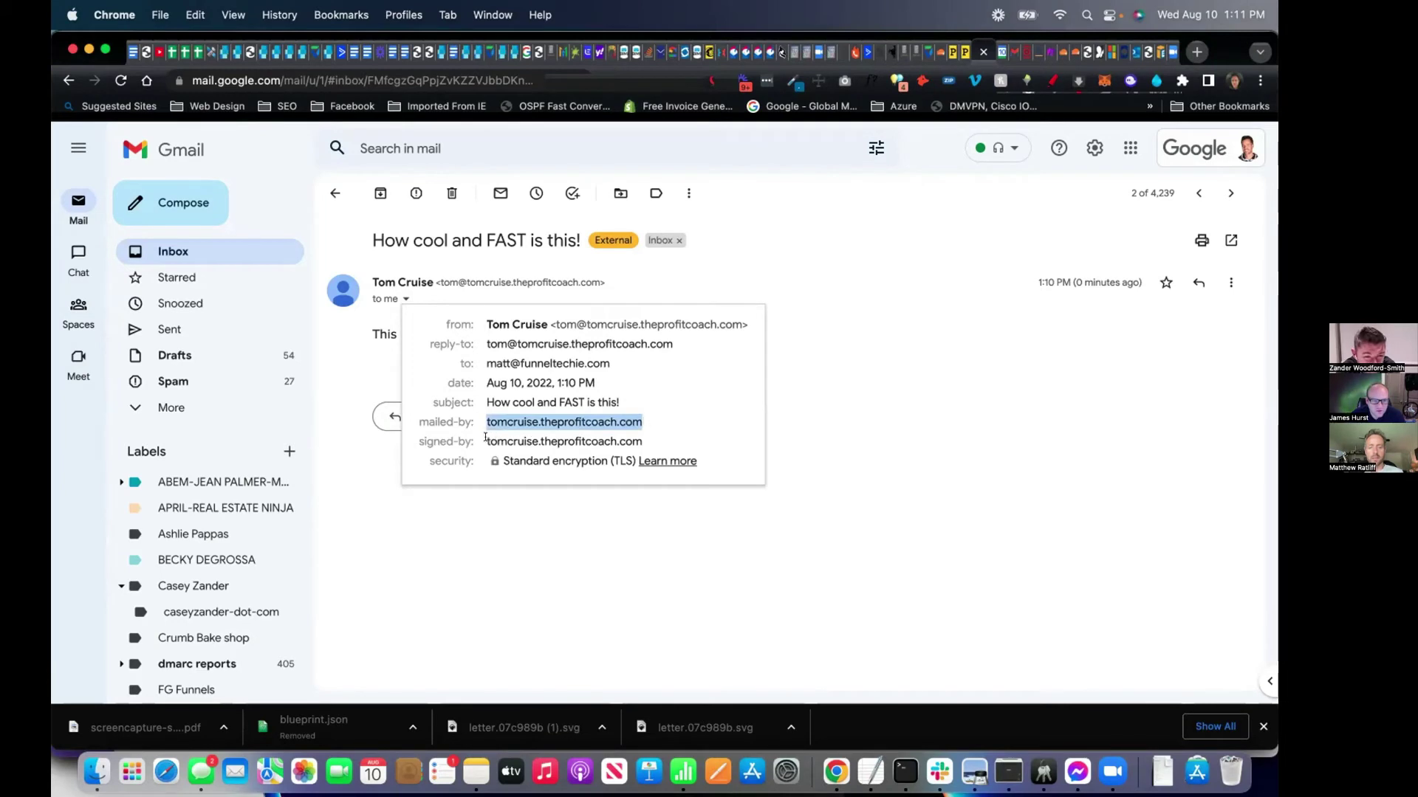
{"action": "left_click_drag", "start_coordinate": [487, 440], "coordinate": [617, 440]}
{"action": "left_click", "coordinate": [915, 399]}
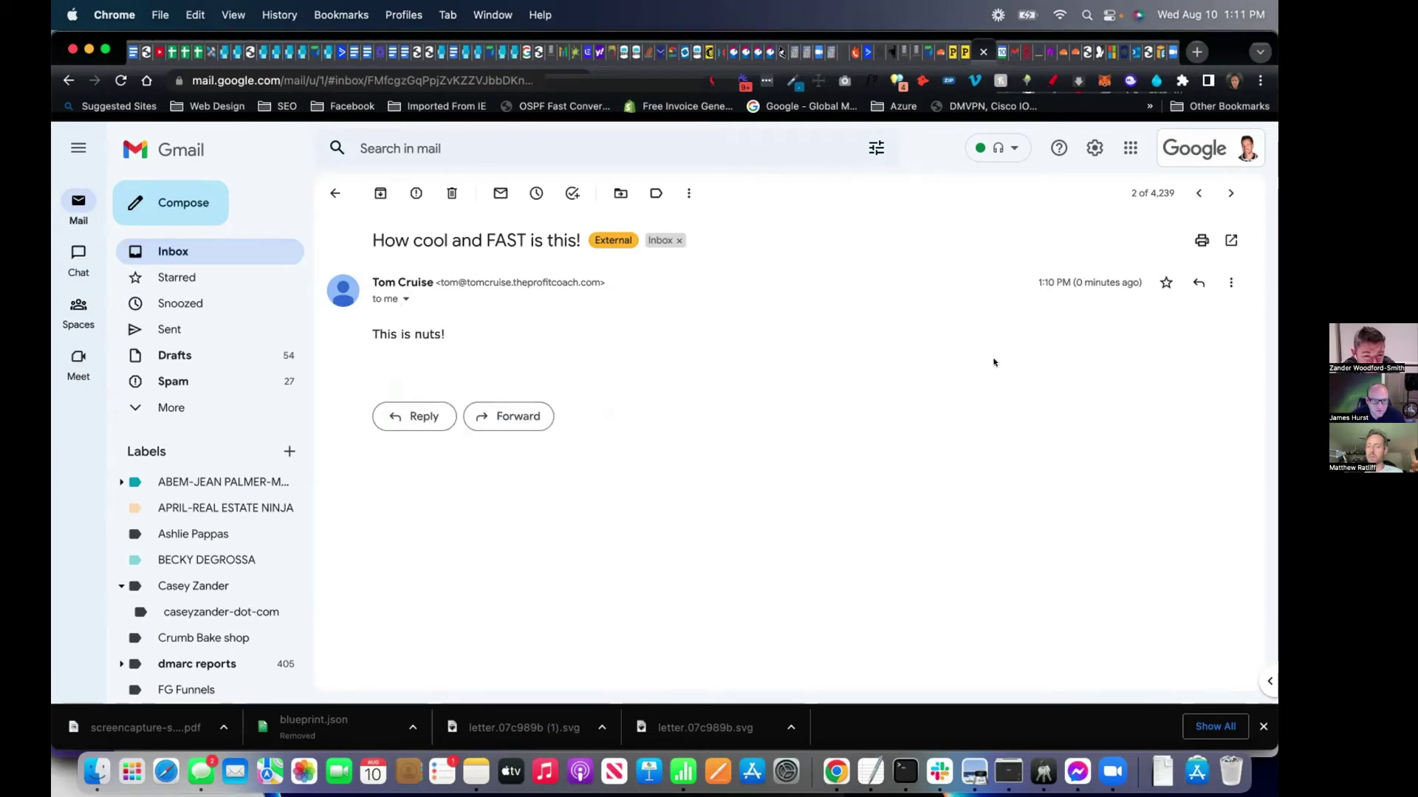
Show the original message and highlight its SPF, DKIM and DMARC PASS results.
{"action": "left_click", "coordinate": [1230, 282]}
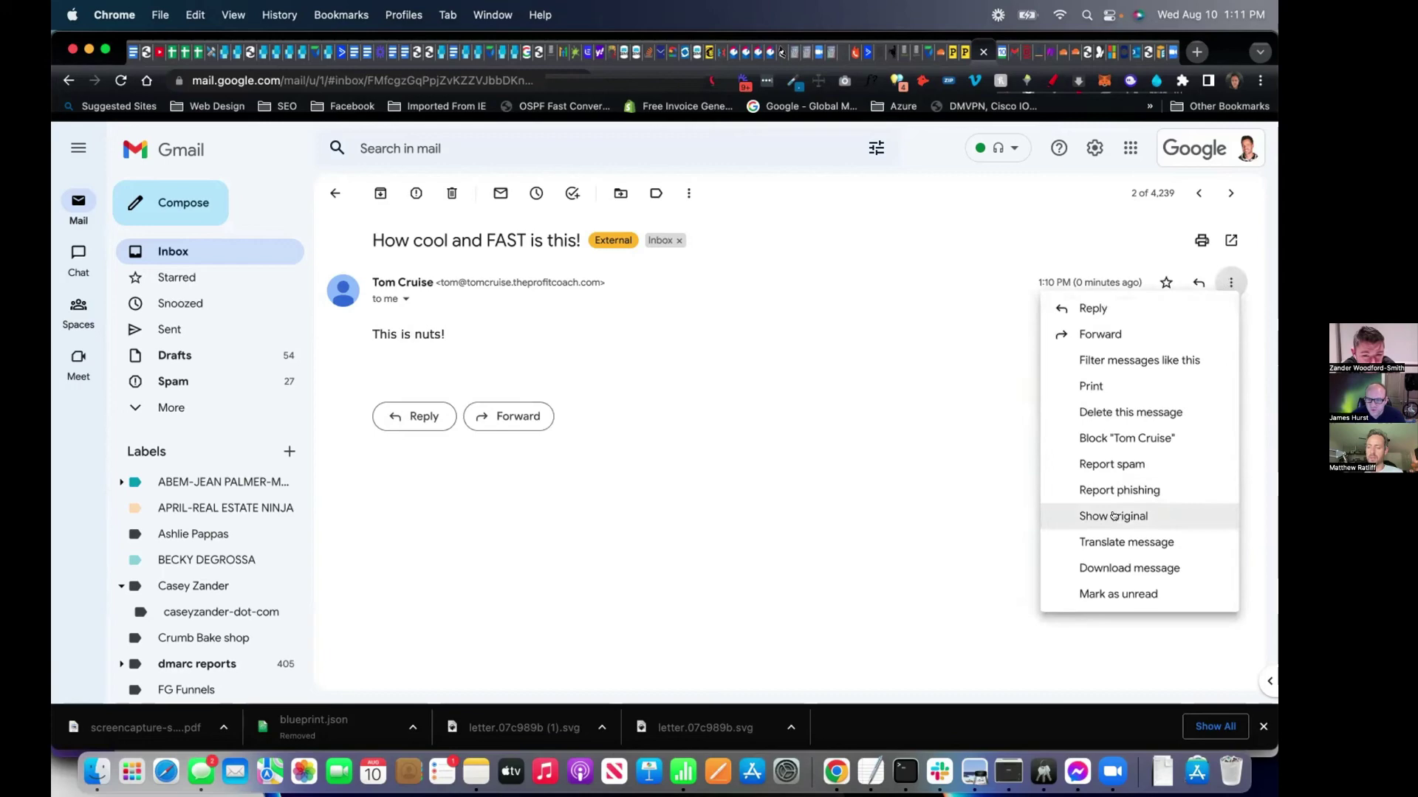
{"action": "key", "text": "Return"}
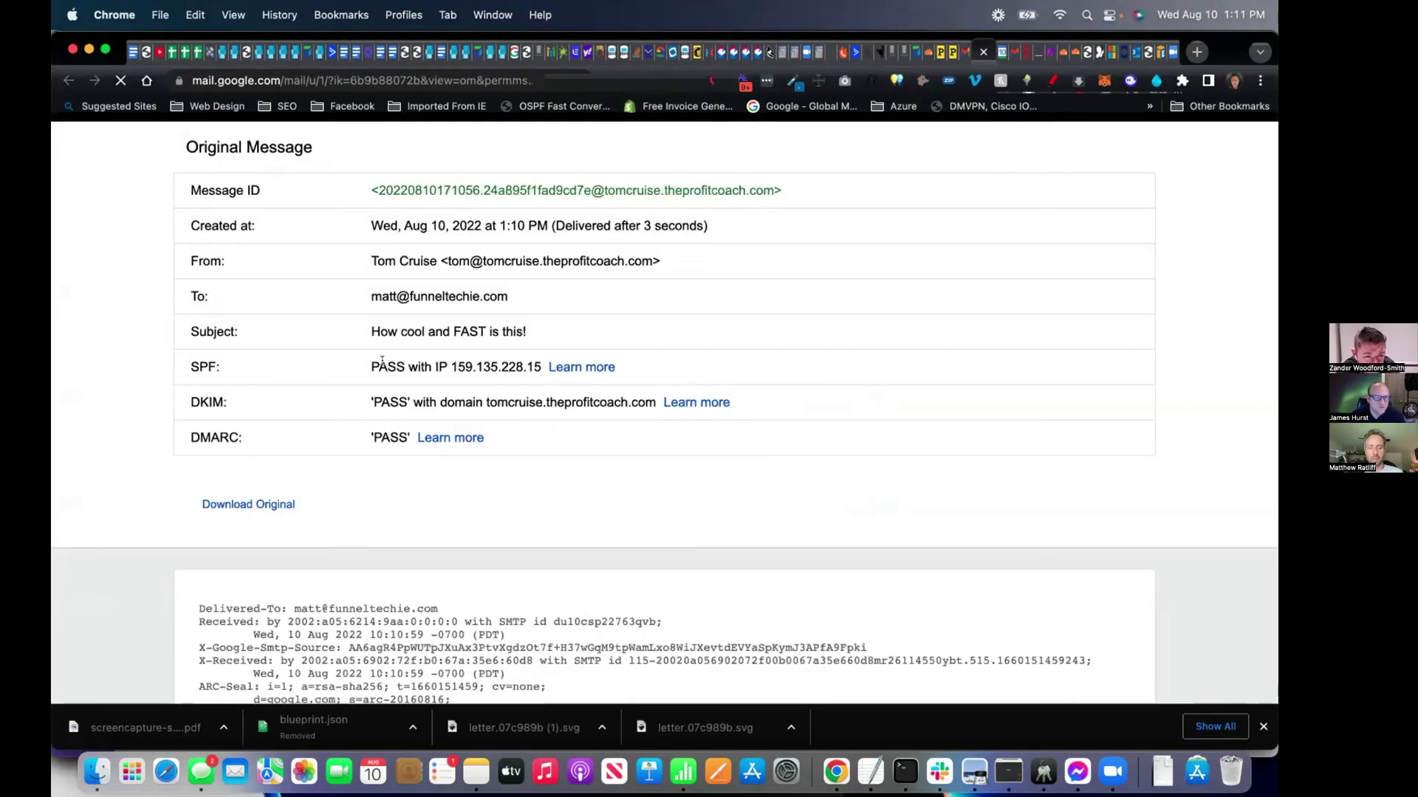
{"action": "left_click_drag", "start_coordinate": [382, 361], "coordinate": [394, 460]}
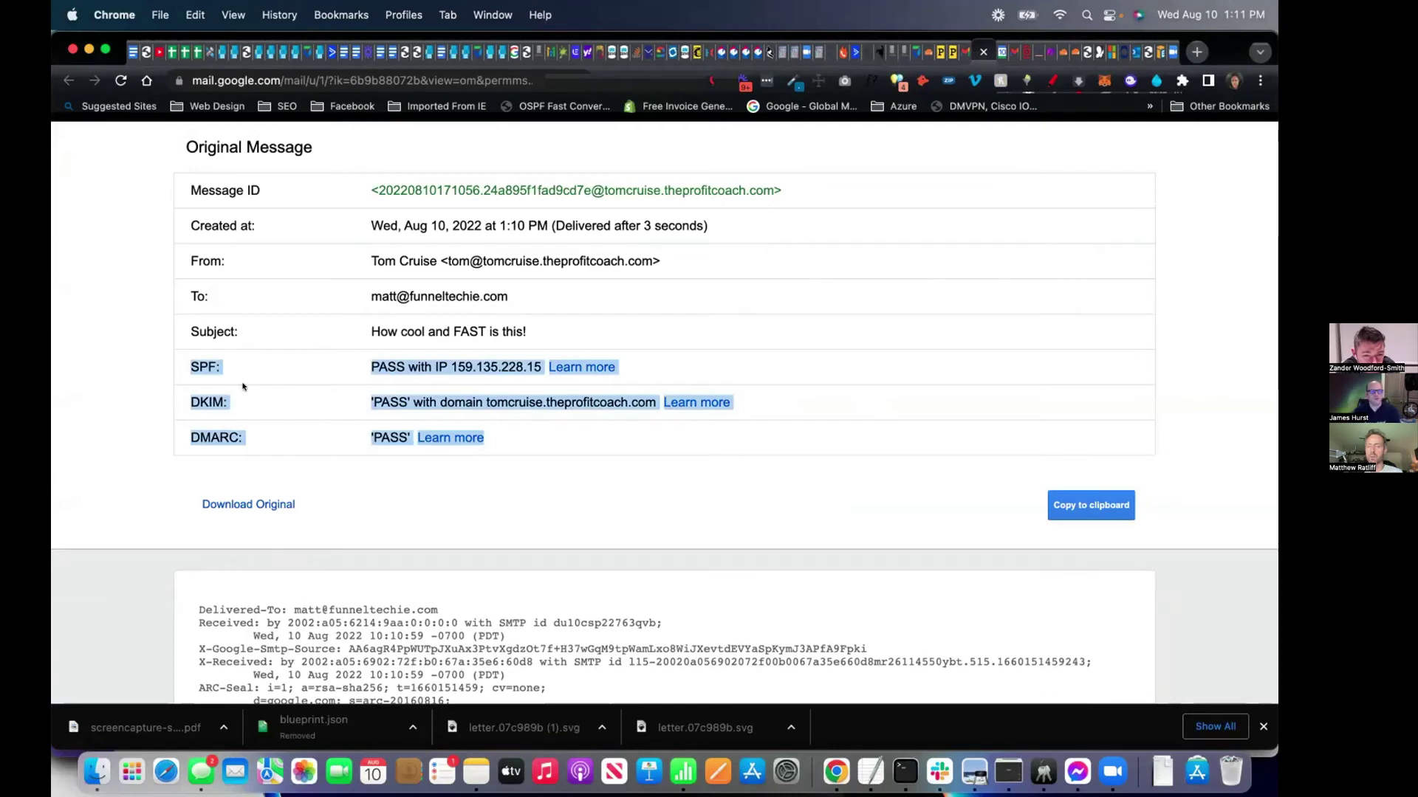
{"action": "left_click", "coordinate": [264, 428]}
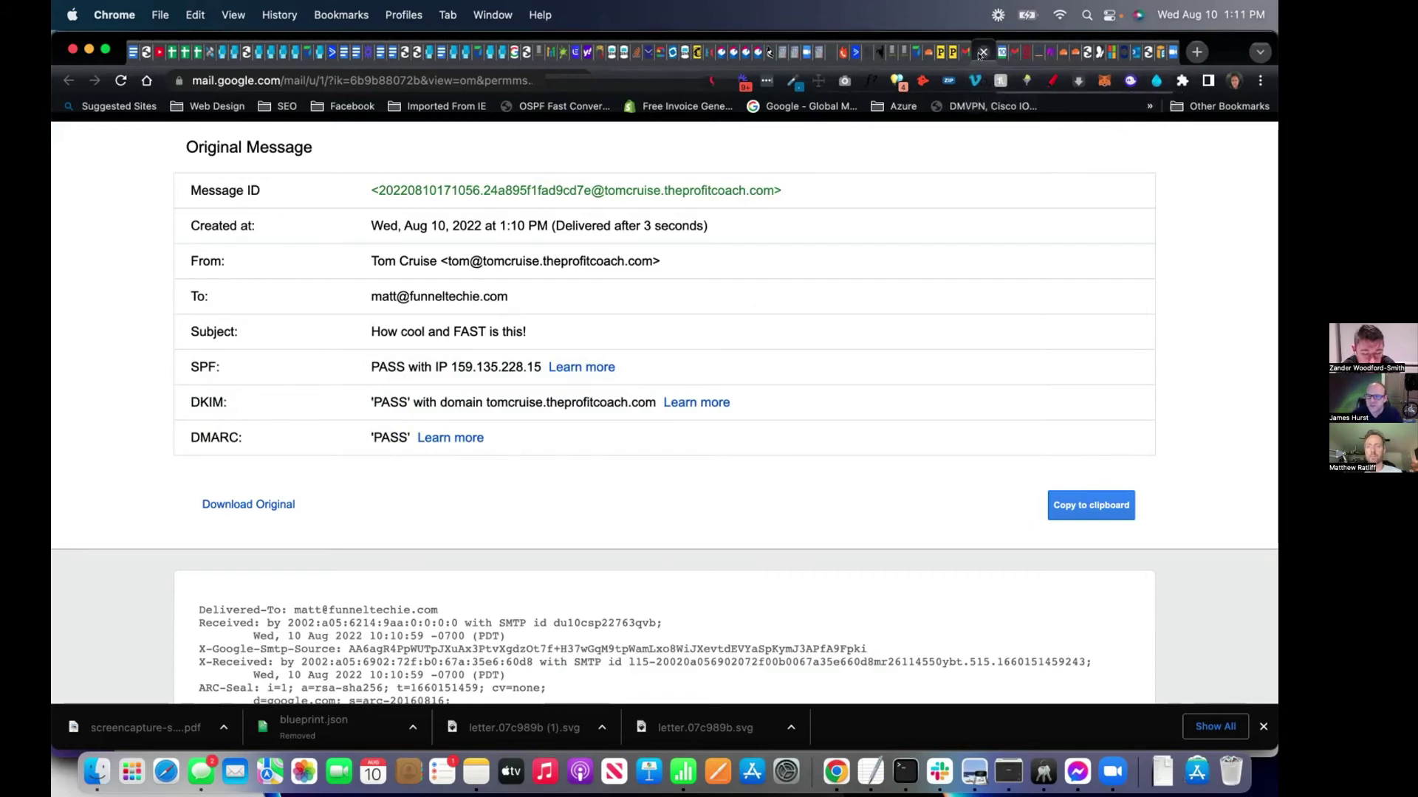
Back in the email, send the reply 'Did you get this reply?' to the test message.
{"action": "left_click", "coordinate": [983, 52]}
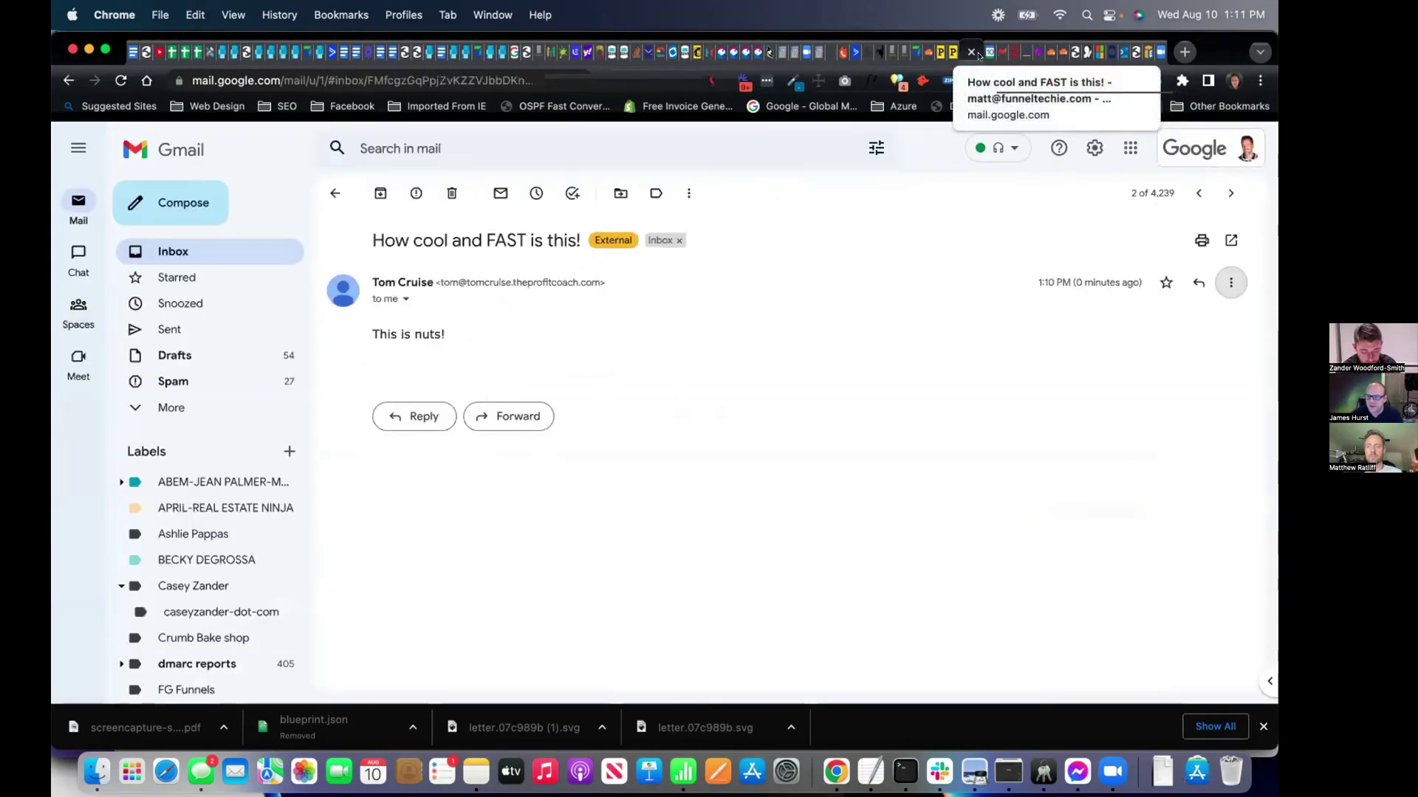
{"action": "left_click", "coordinate": [413, 416]}
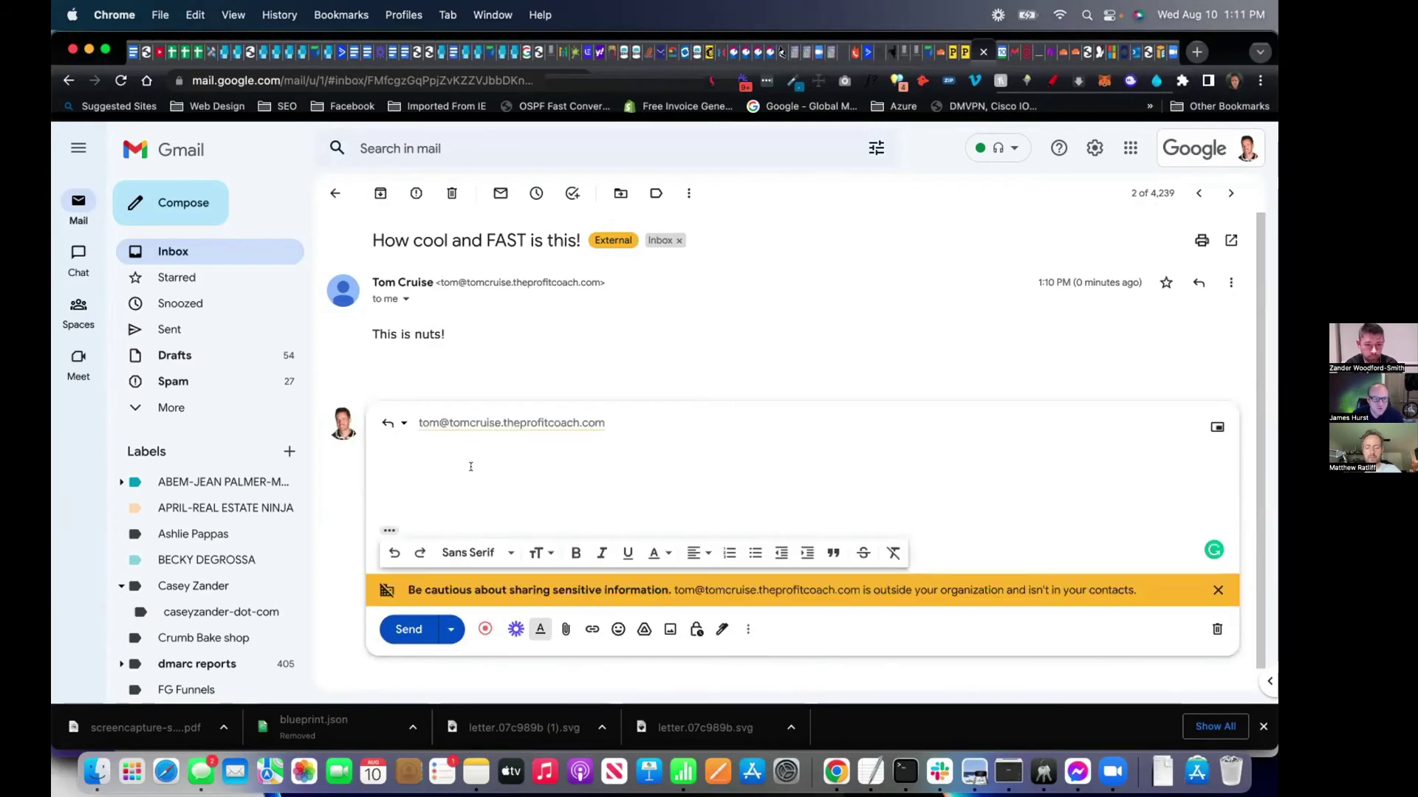
{"action": "type", "text": "Did you get this reply?"}
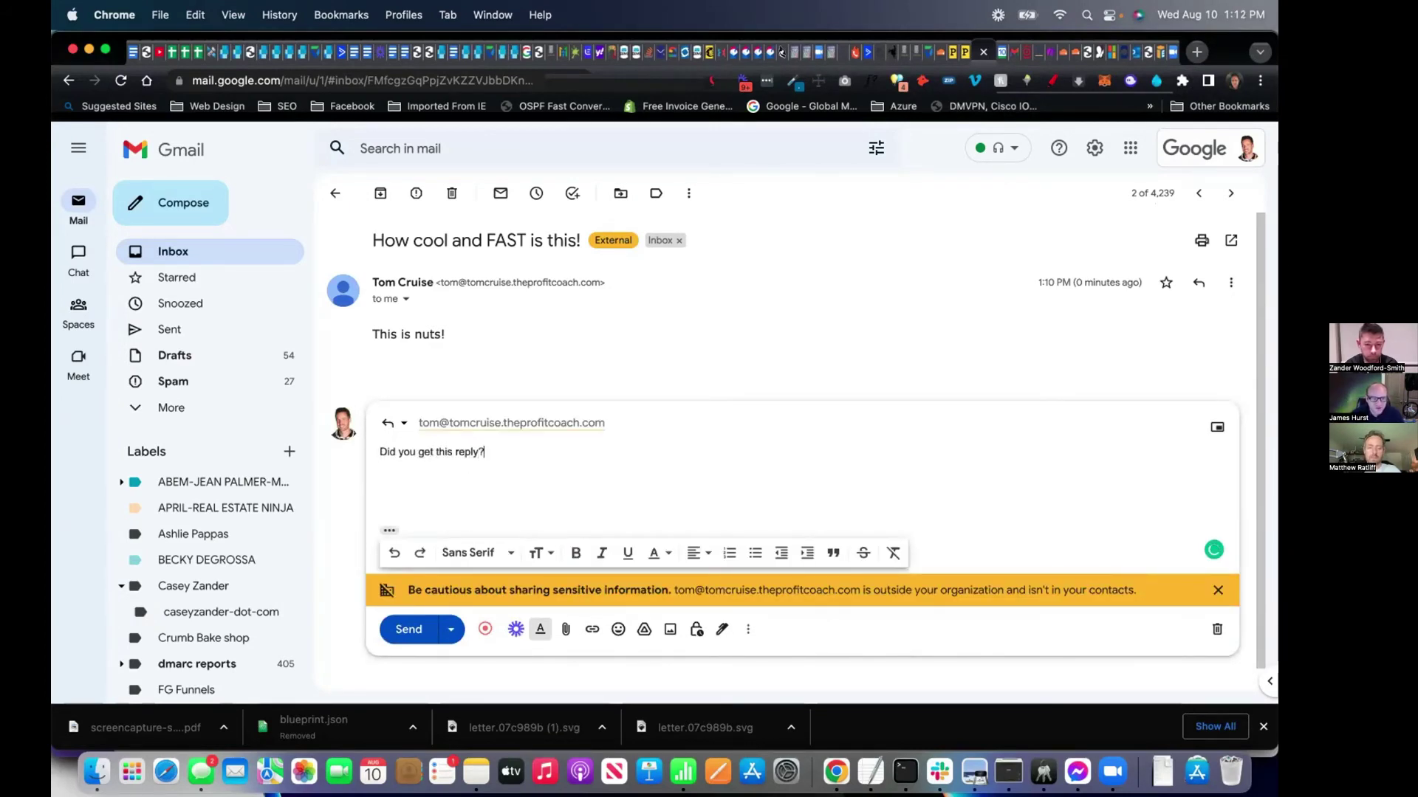
{"action": "left_click", "coordinate": [415, 627]}
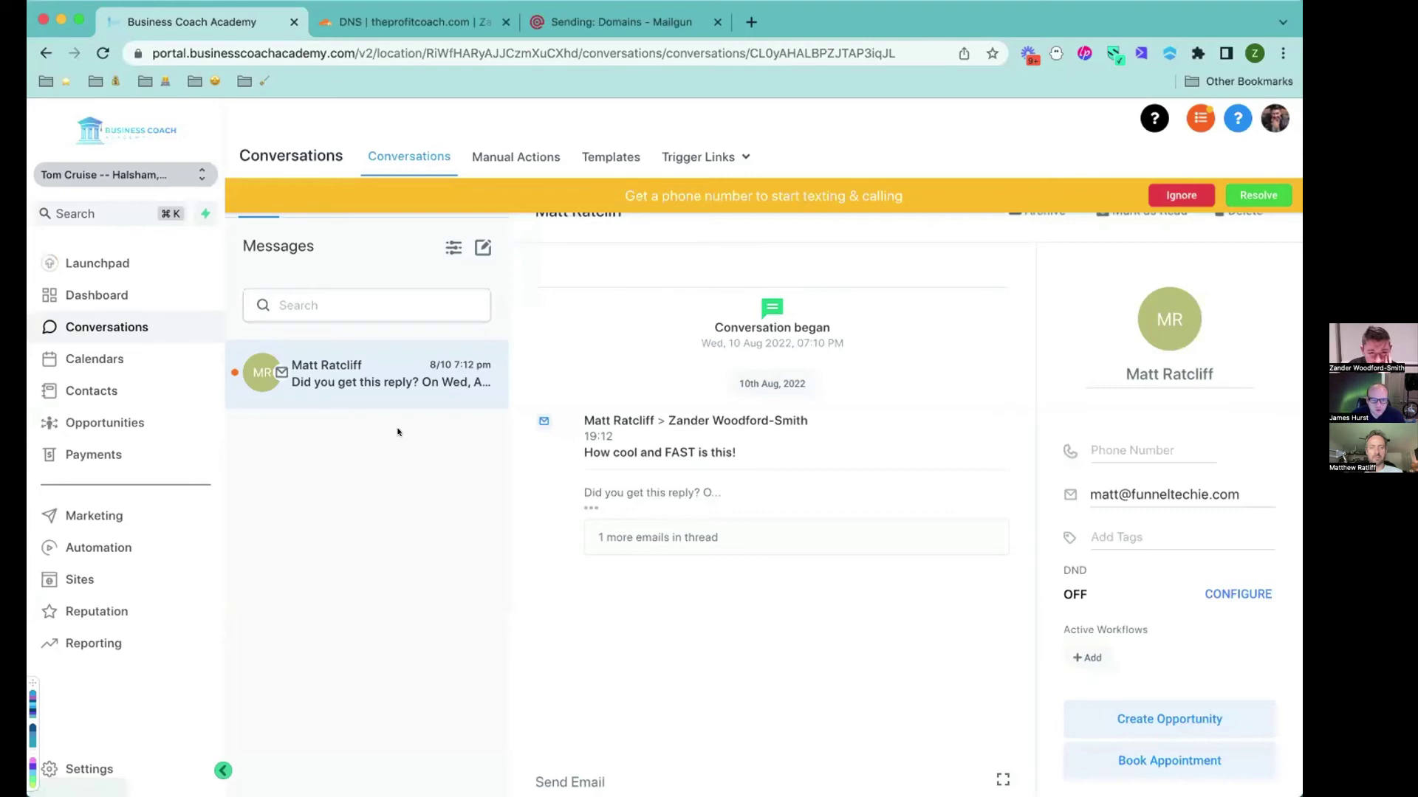
Expand the 'Did you get this reply?' message in Conversations and dismiss the phone-number banner.
{"action": "left_click", "coordinate": [590, 508]}
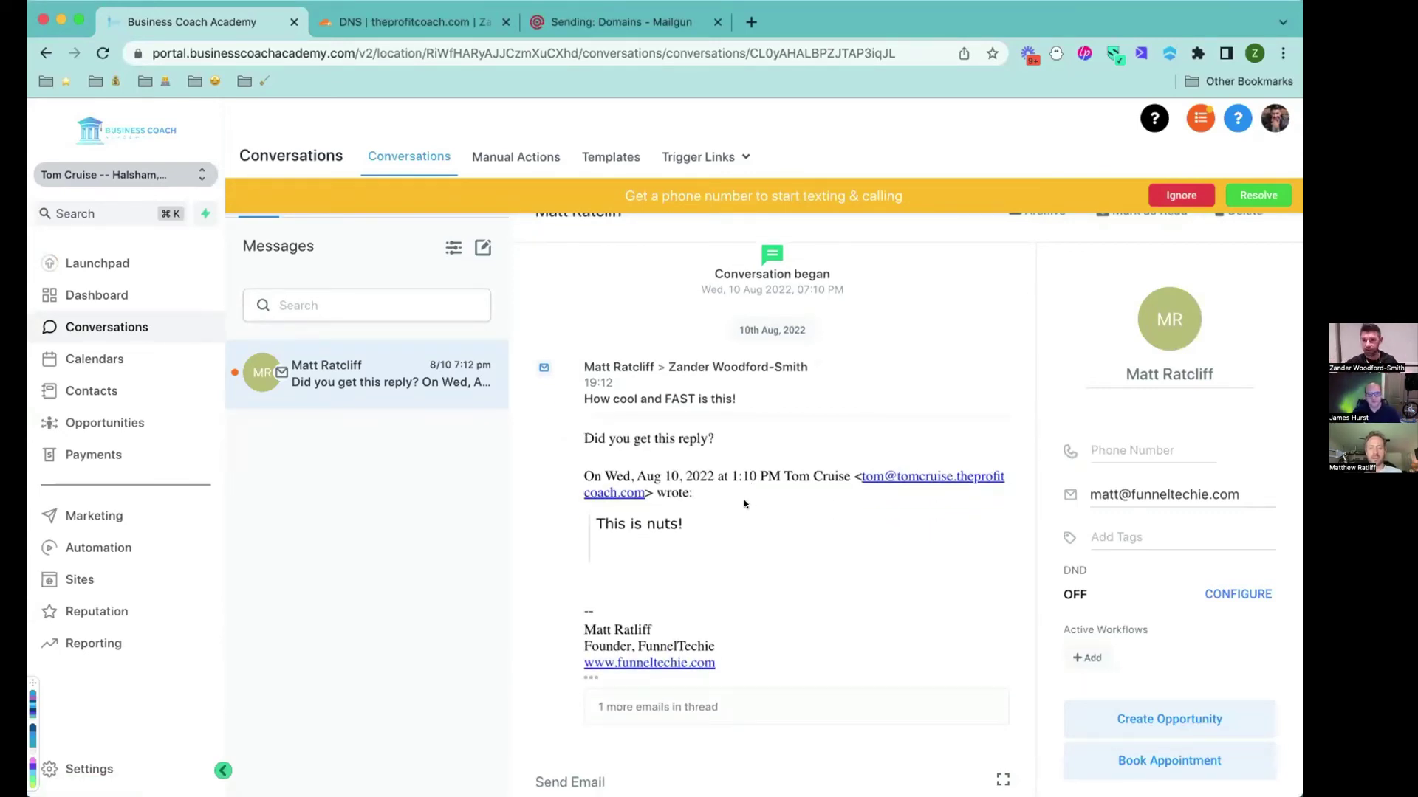
{"action": "left_click", "coordinate": [1182, 194]}
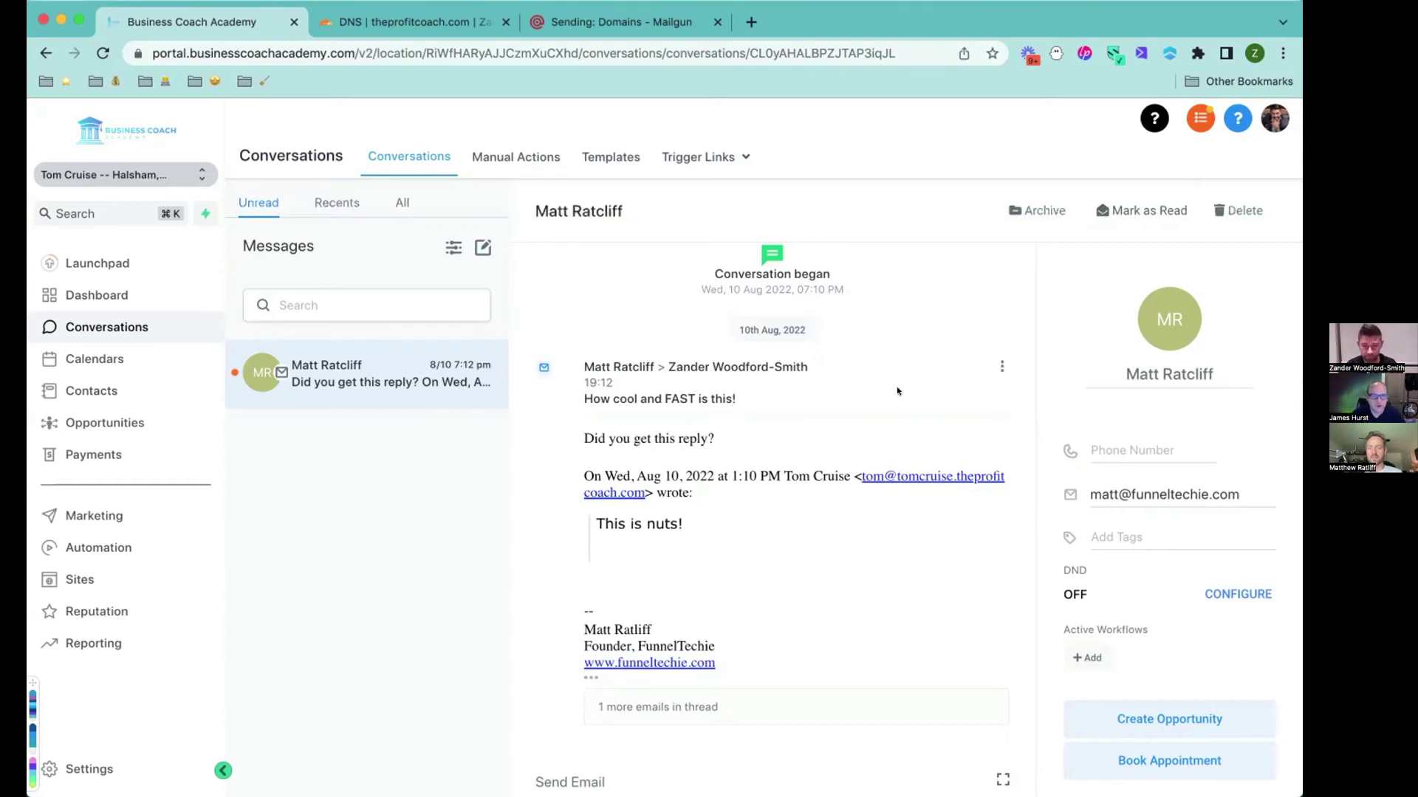